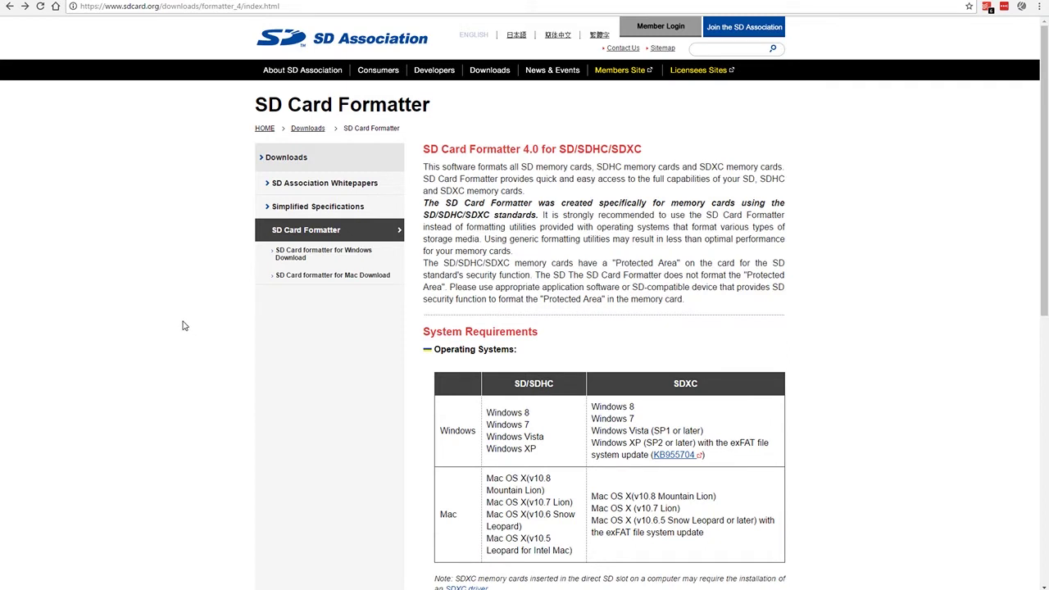
- Get SD Card Formatter for Windows by accepting the SD Association licence agreement
{"action": "scroll", "coordinate": [185, 325], "scroll_direction": "down", "scroll_amount": 6}
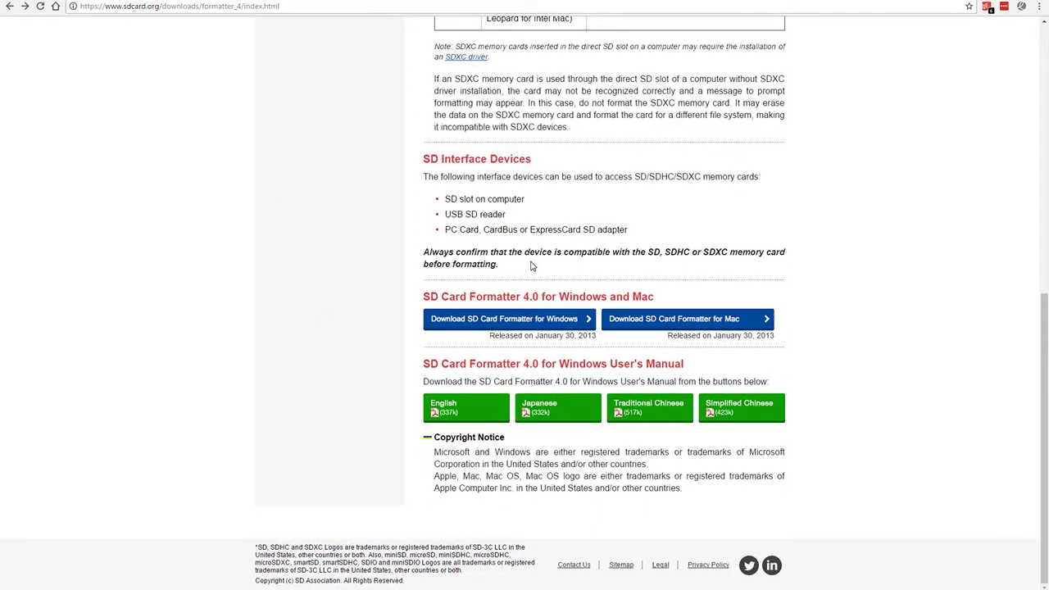
{"action": "left_click", "coordinate": [525, 321]}
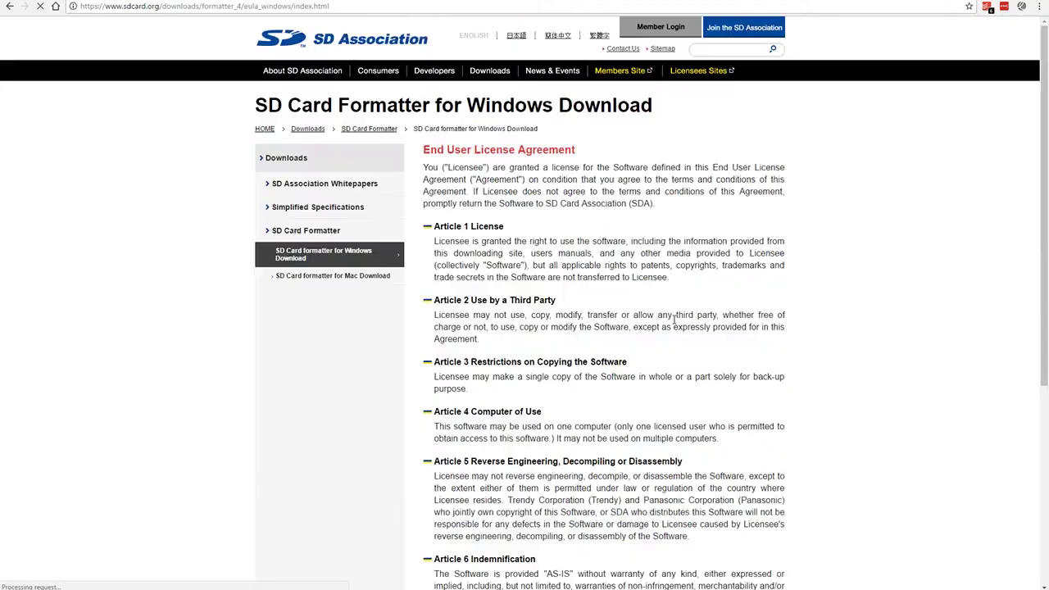
{"action": "scroll", "coordinate": [563, 280], "scroll_direction": "down", "scroll_amount": 5}
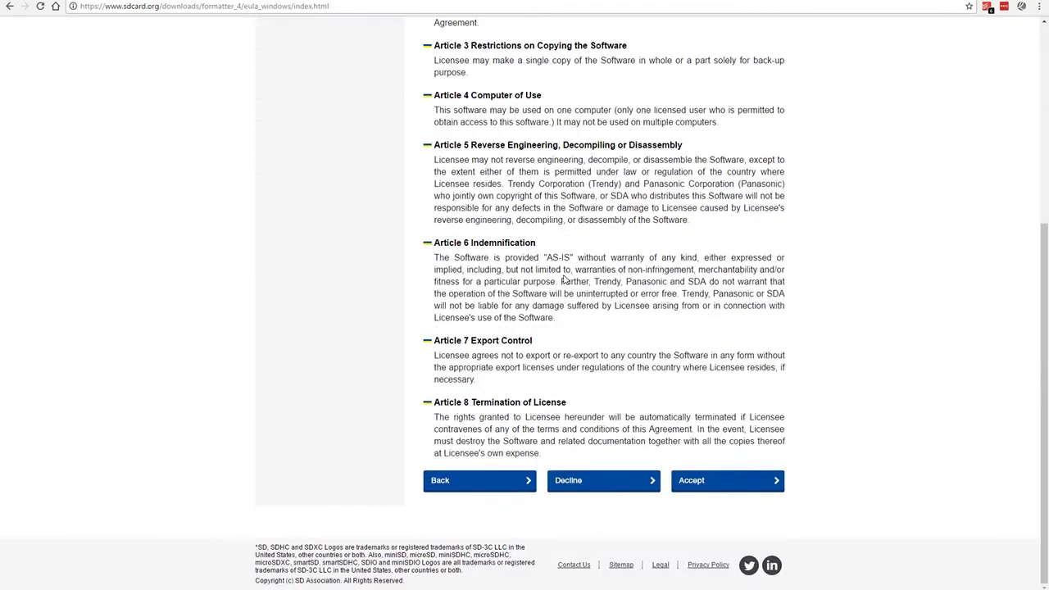
{"action": "left_click", "coordinate": [698, 484]}
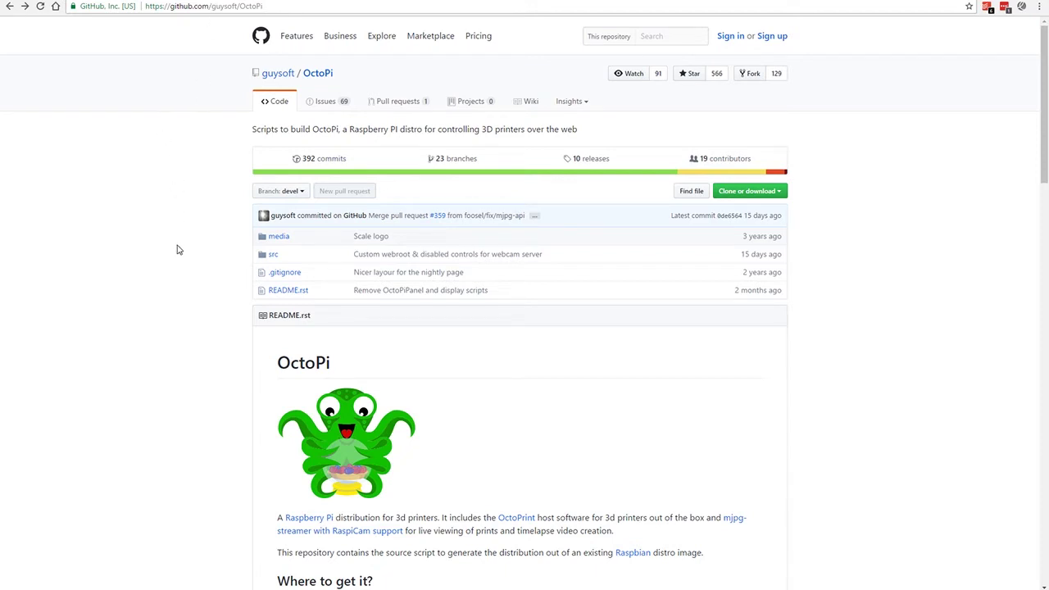
- Download the latest stable OctoPi build from the GitHub README, then show the desktop
{"action": "scroll", "coordinate": [200, 309], "scroll_direction": "down", "scroll_amount": 3}
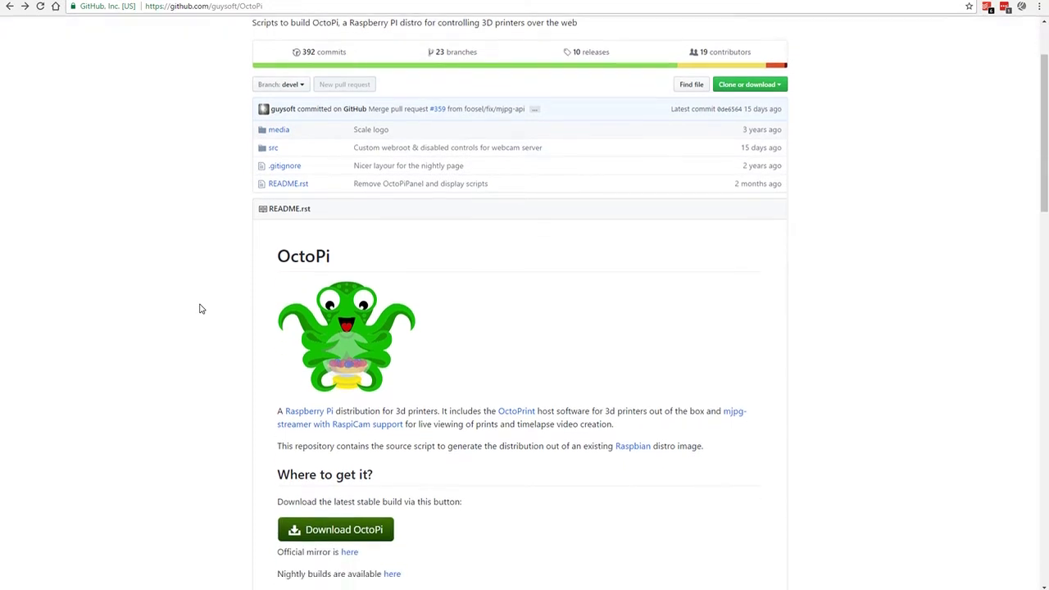
{"action": "scroll", "coordinate": [199, 309], "scroll_direction": "down", "scroll_amount": 2}
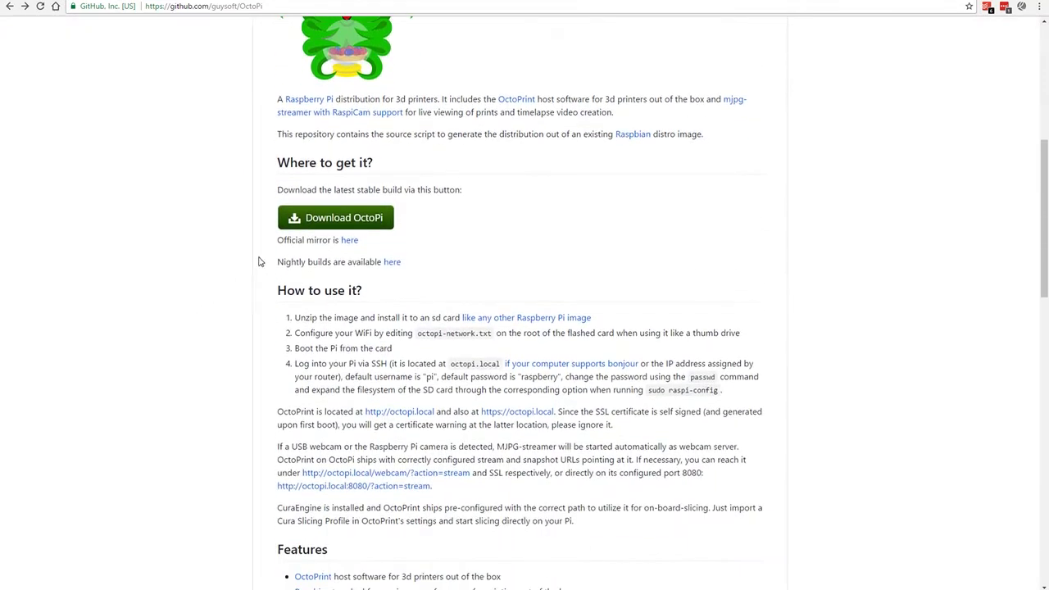
{"action": "left_click", "coordinate": [354, 218]}
{"action": "key", "text": "super+d"}
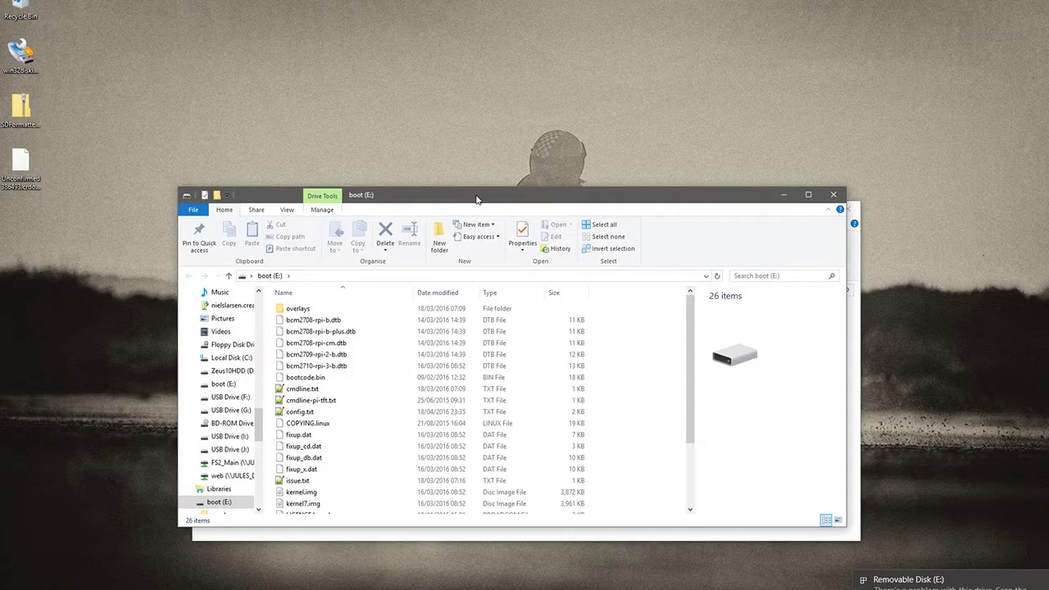
- Close the boot (E:) window and decline formatting the inaccessible drive J:
{"action": "left_click_drag", "start_coordinate": [476, 199], "coordinate": [503, 233]}
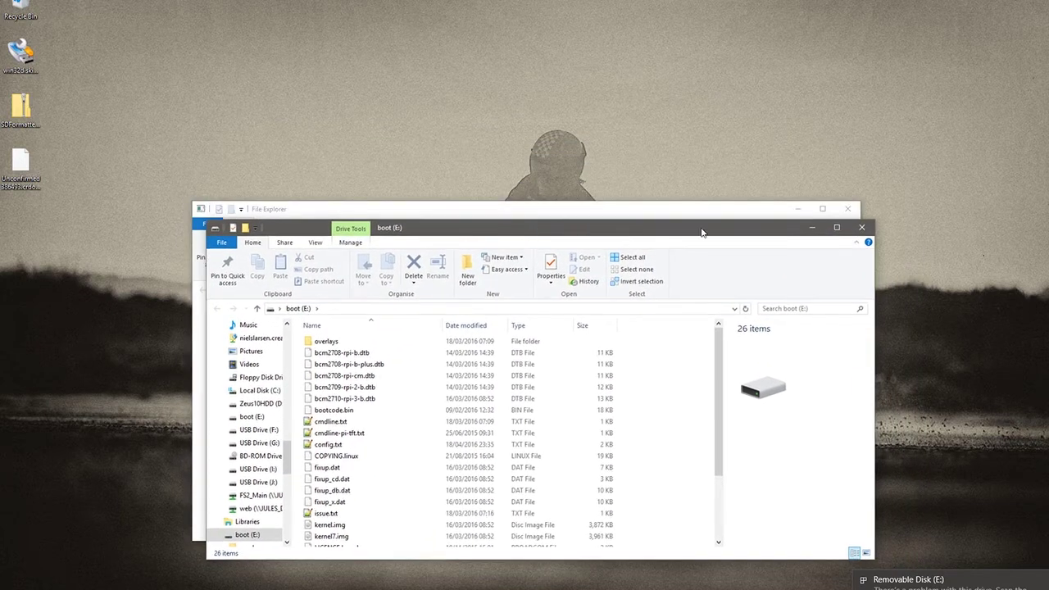
{"action": "left_click", "coordinate": [862, 227]}
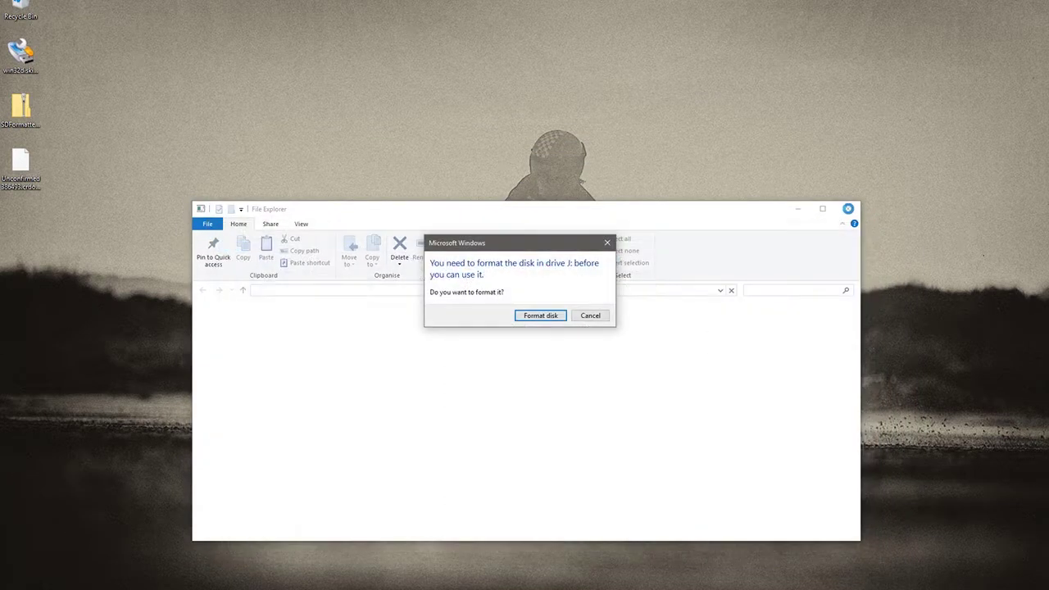
{"action": "left_click", "coordinate": [594, 317]}
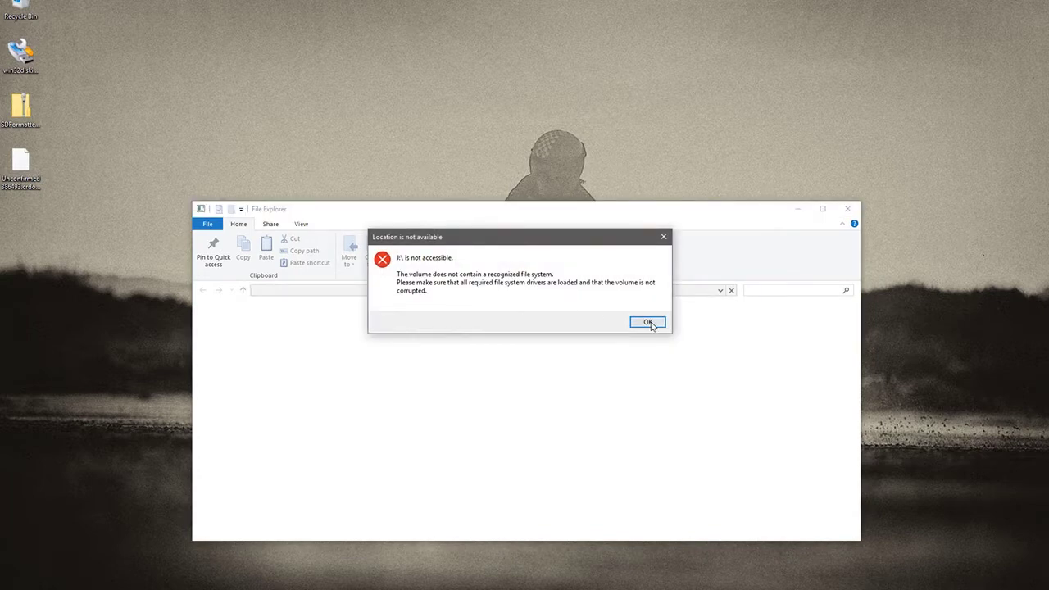
{"action": "left_click", "coordinate": [648, 321]}
{"action": "left_click", "coordinate": [592, 316]}
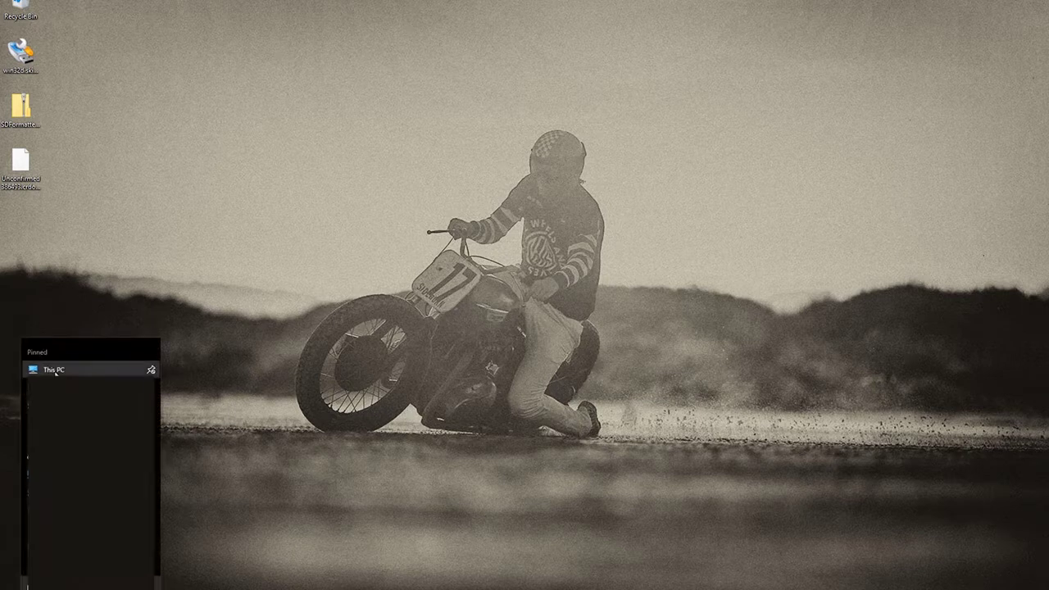
- In This PC, compare the details of boot (E:) and USB Drive (J:)
{"action": "key", "text": "super+e"}
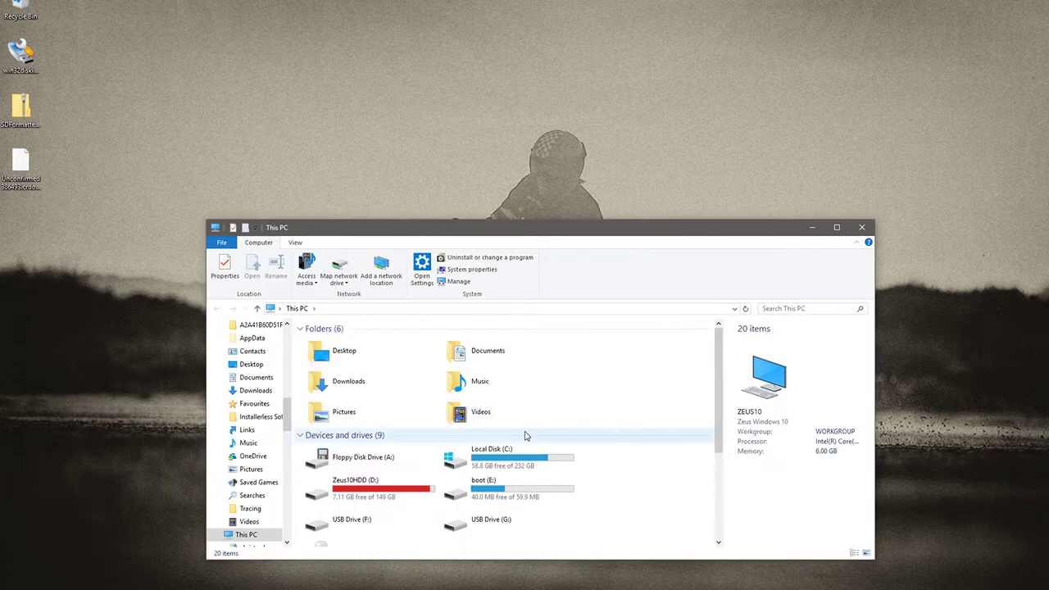
{"action": "scroll", "coordinate": [526, 435], "scroll_direction": "down", "scroll_amount": 2}
{"action": "scroll", "coordinate": [526, 435], "scroll_direction": "up", "scroll_amount": 1}
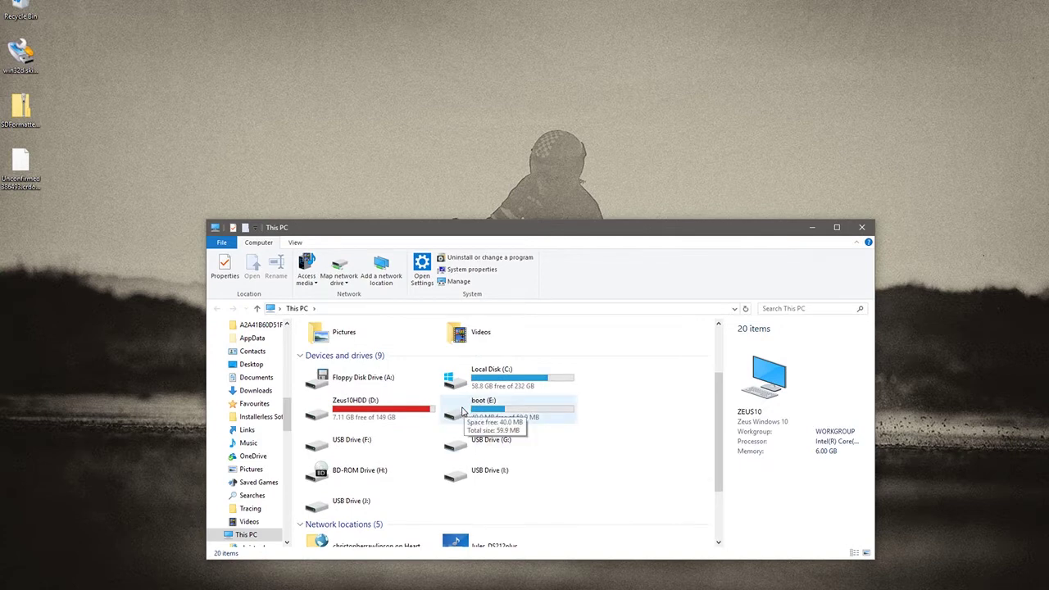
{"action": "left_click", "coordinate": [465, 412]}
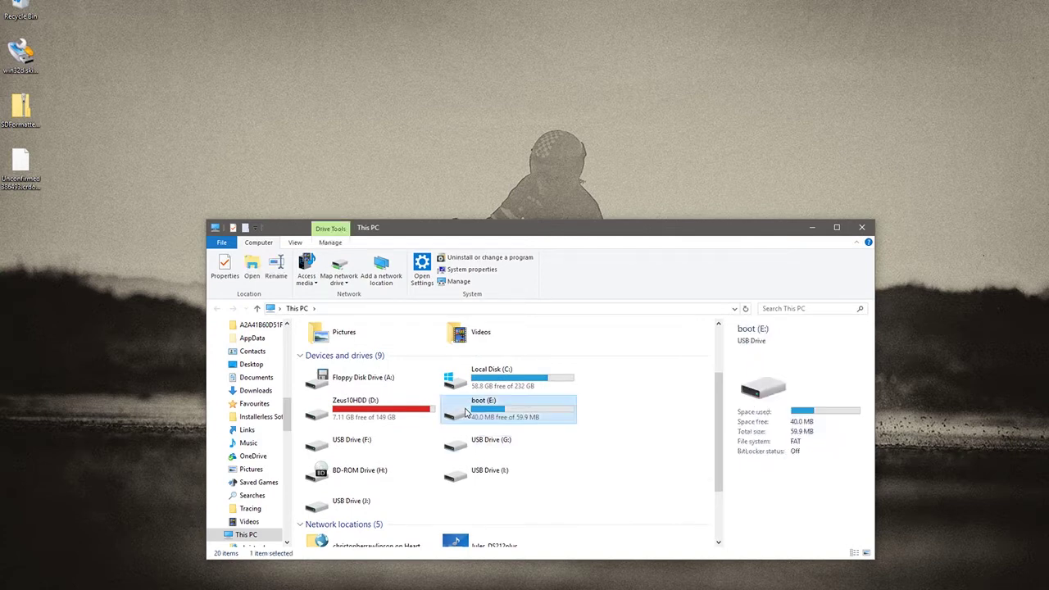
{"action": "left_click", "coordinate": [335, 510]}
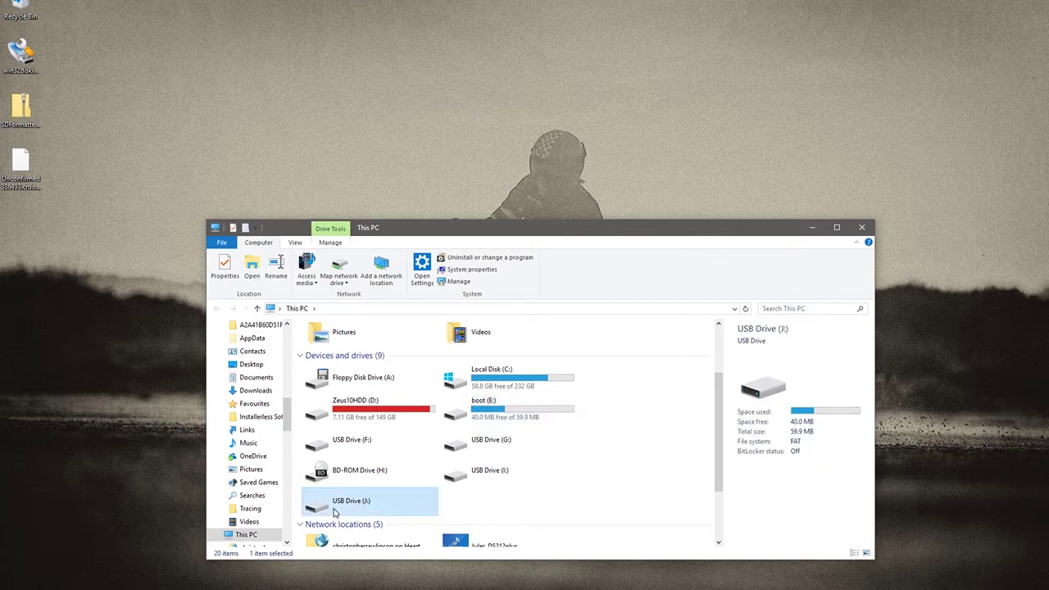
{"action": "left_click", "coordinate": [473, 414]}
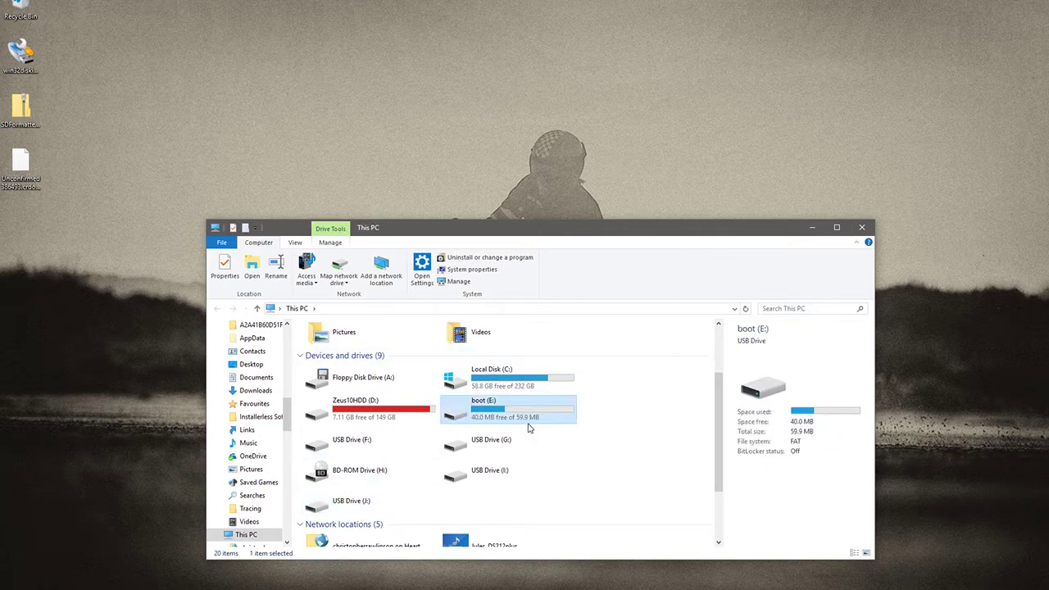
{"action": "left_click", "coordinate": [333, 508]}
- Try opening drive J:, refuse its format prompt and error, and close This PC
{"action": "double_click", "coordinate": [334, 508]}
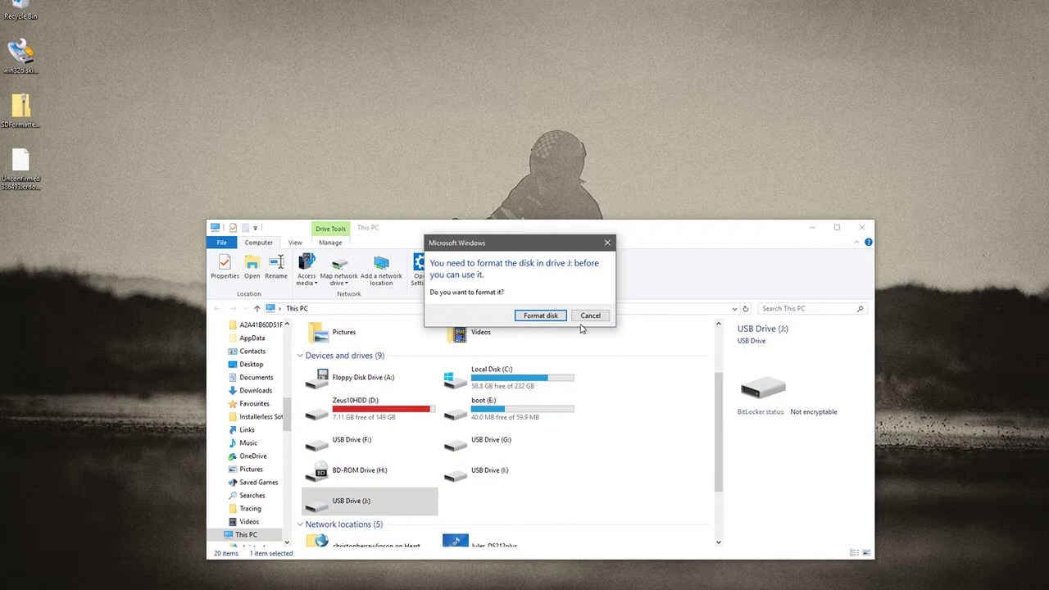
{"action": "left_click", "coordinate": [592, 315]}
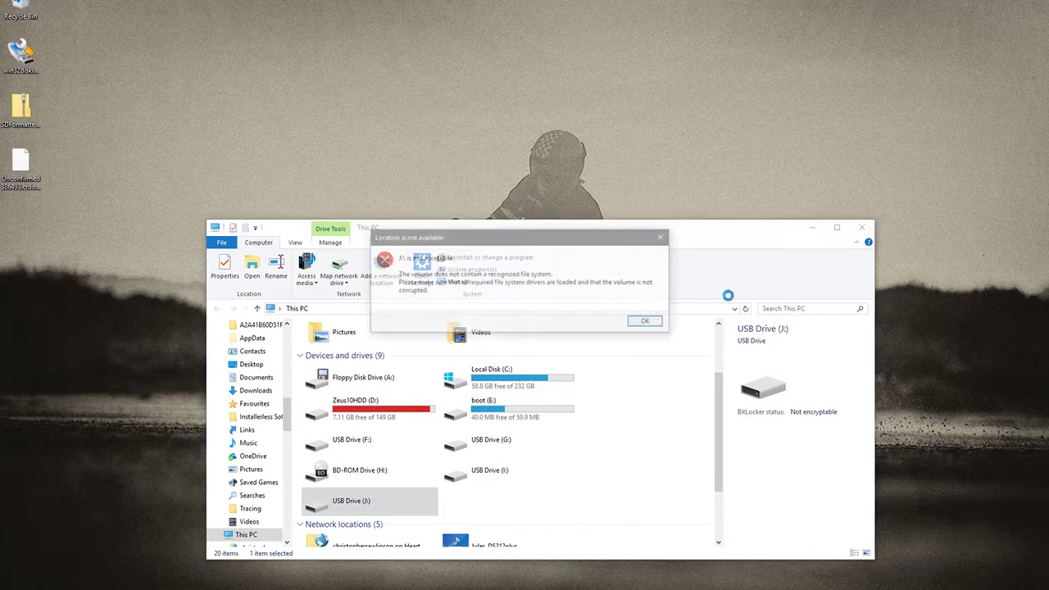
{"action": "left_click", "coordinate": [648, 319]}
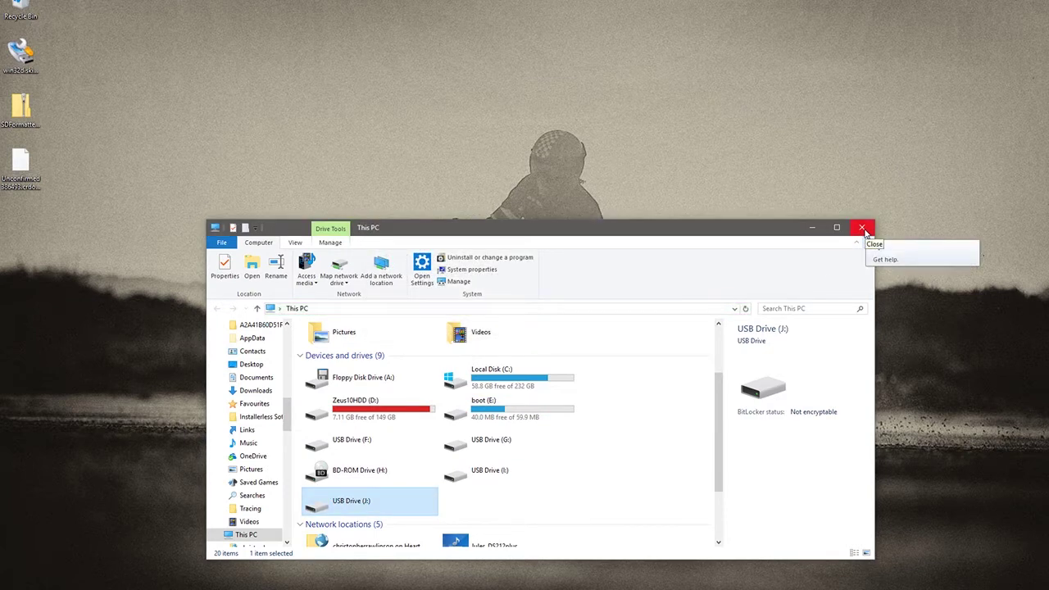
{"action": "left_click", "coordinate": [864, 229]}
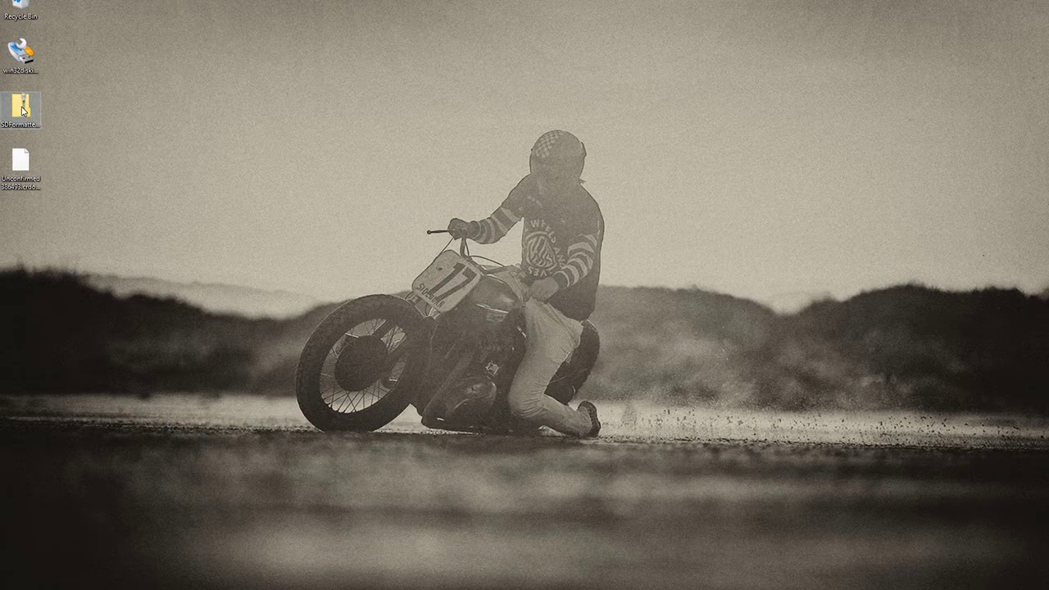
- Install SDFormatter by running setup.exe from SDFormatterv4.zip and completing the wizard
{"action": "double_click", "coordinate": [22, 109]}
{"action": "left_click_drag", "start_coordinate": [459, 232], "coordinate": [482, 175]}
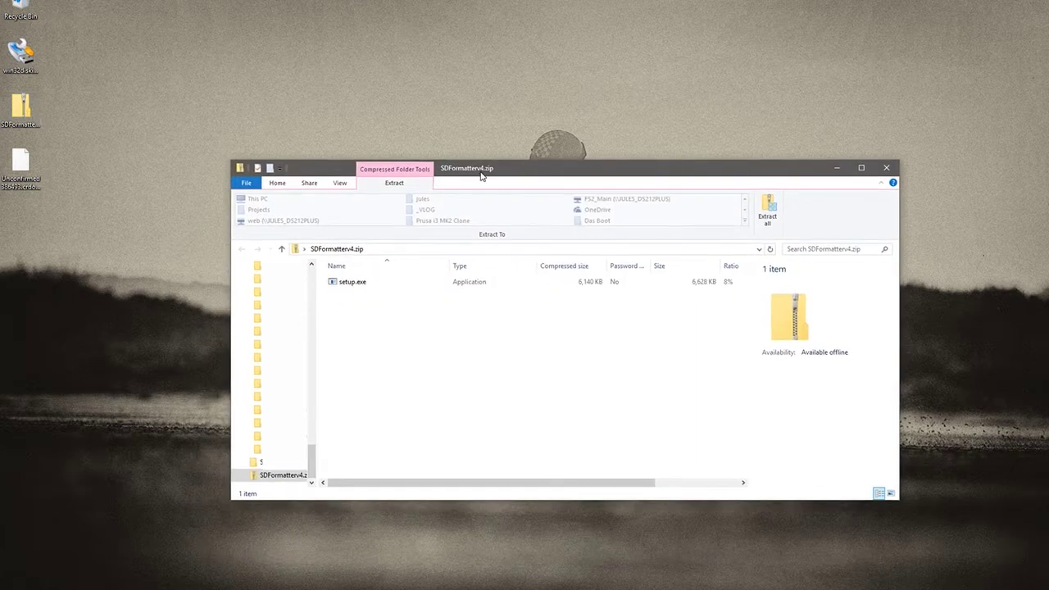
{"action": "double_click", "coordinate": [344, 282]}
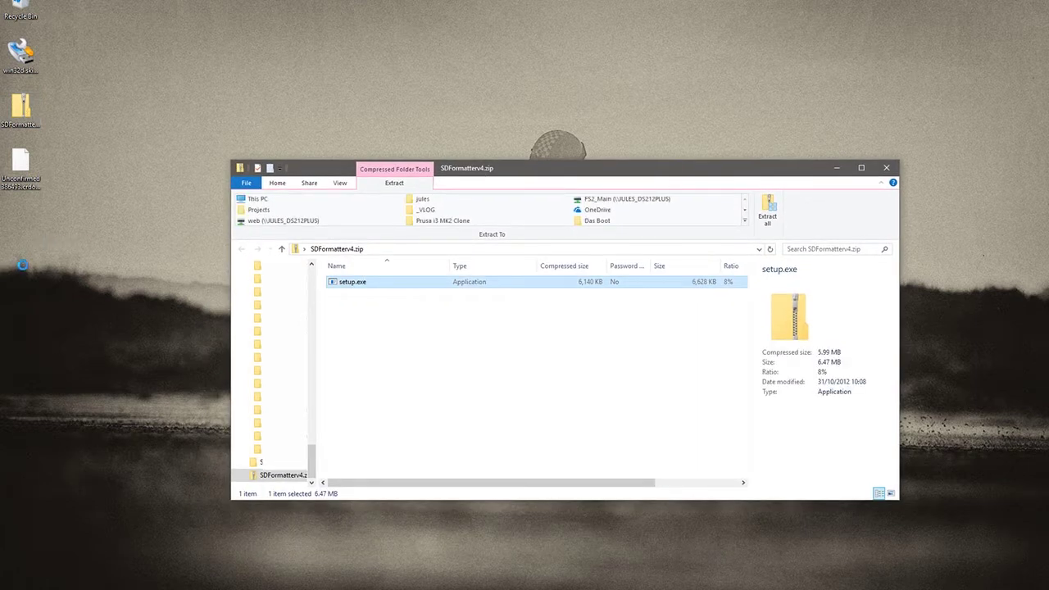
{"action": "left_click", "coordinate": [889, 169]}
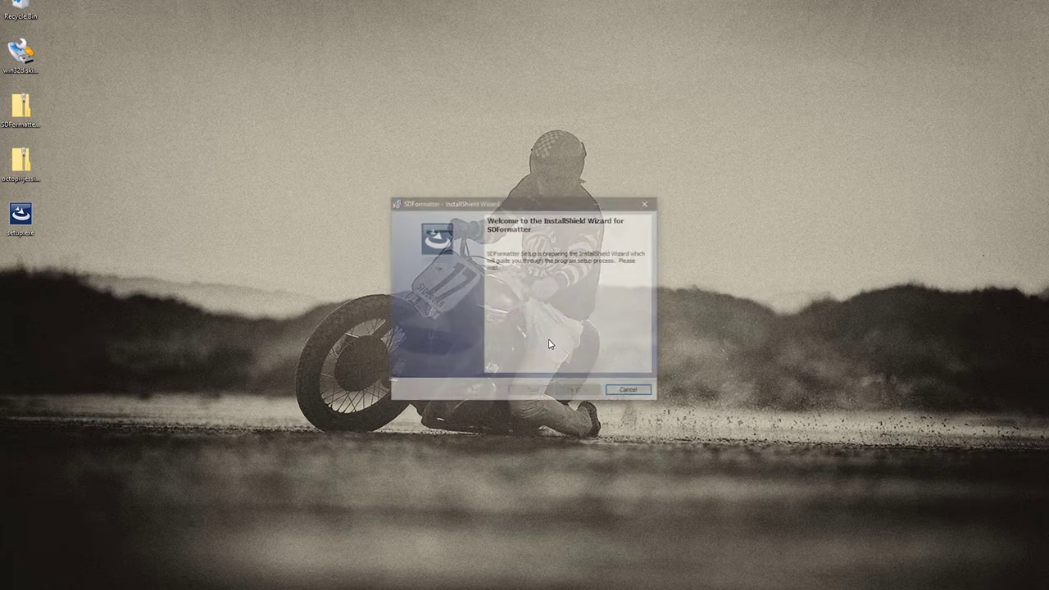
{"action": "left_click", "coordinate": [577, 392]}
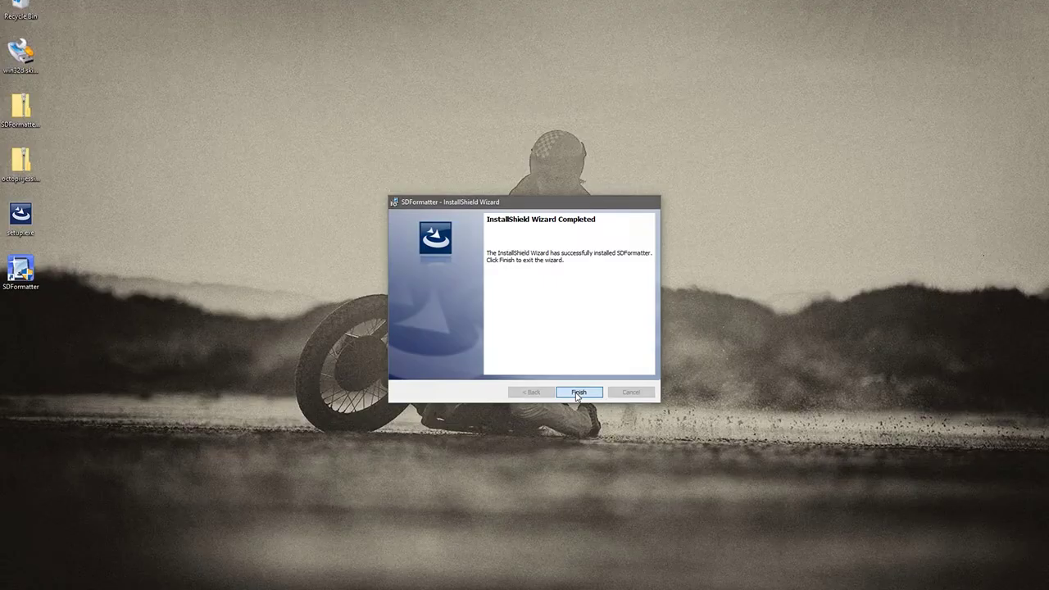
{"action": "left_click", "coordinate": [579, 393]}
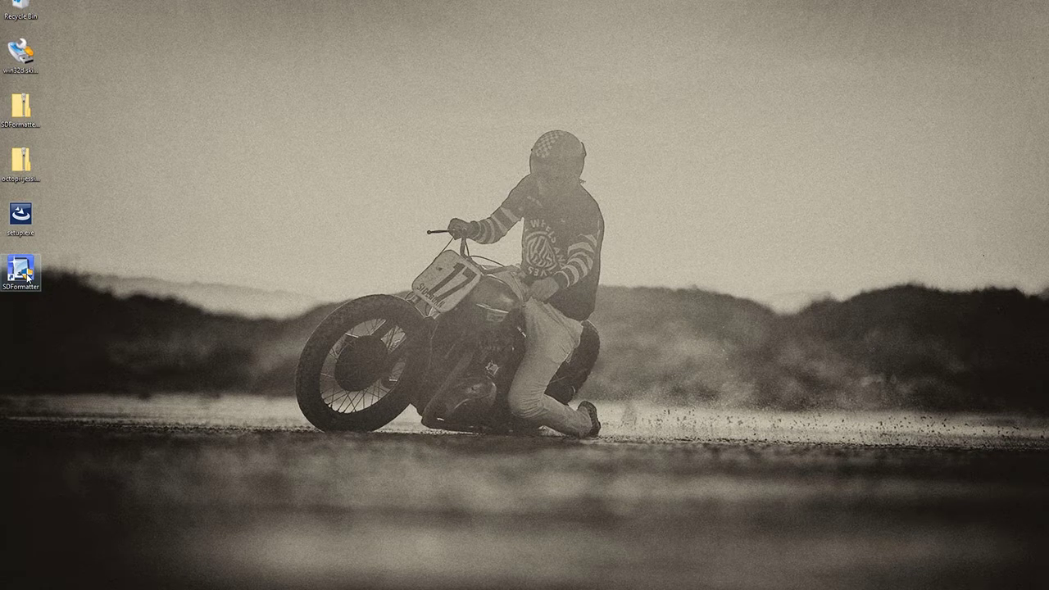
- Launch SDFormatter with admin rights and choose drive E: as the target
{"action": "double_click", "coordinate": [22, 270]}
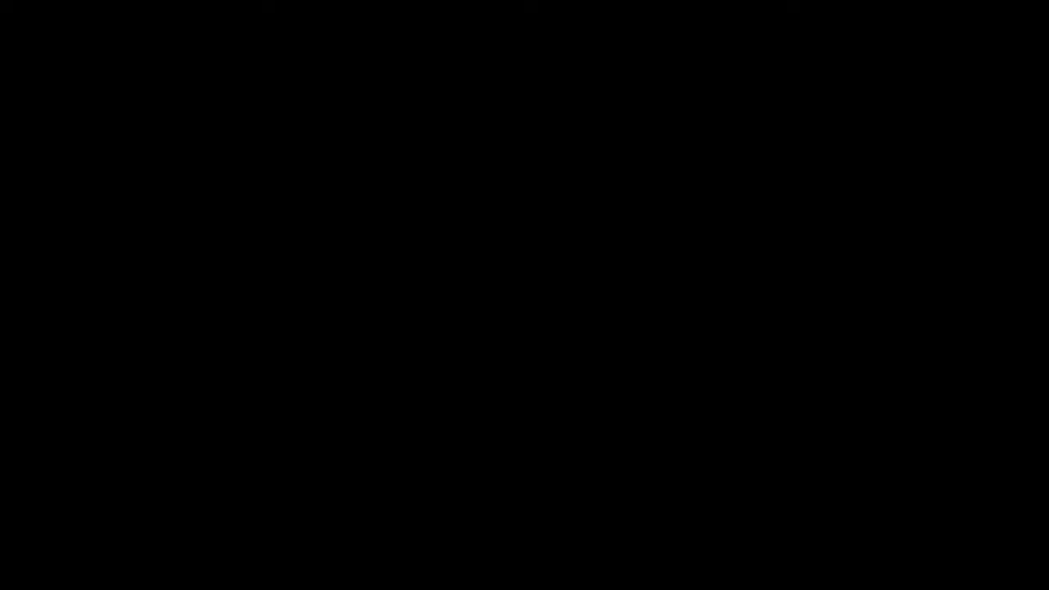
{"action": "left_click", "coordinate": [459, 351]}
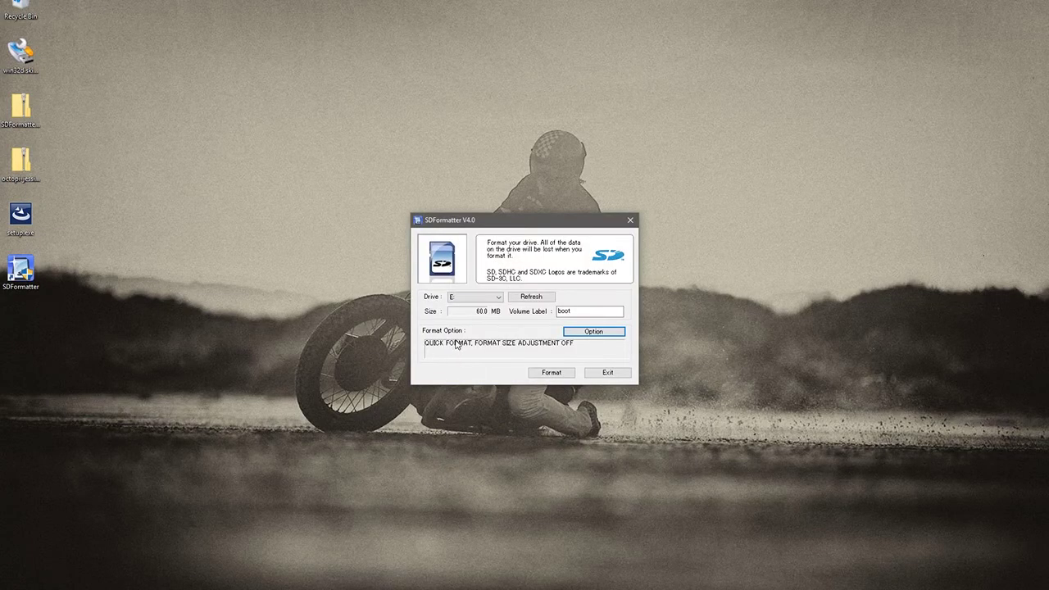
{"action": "left_click_drag", "start_coordinate": [495, 227], "coordinate": [475, 200]}
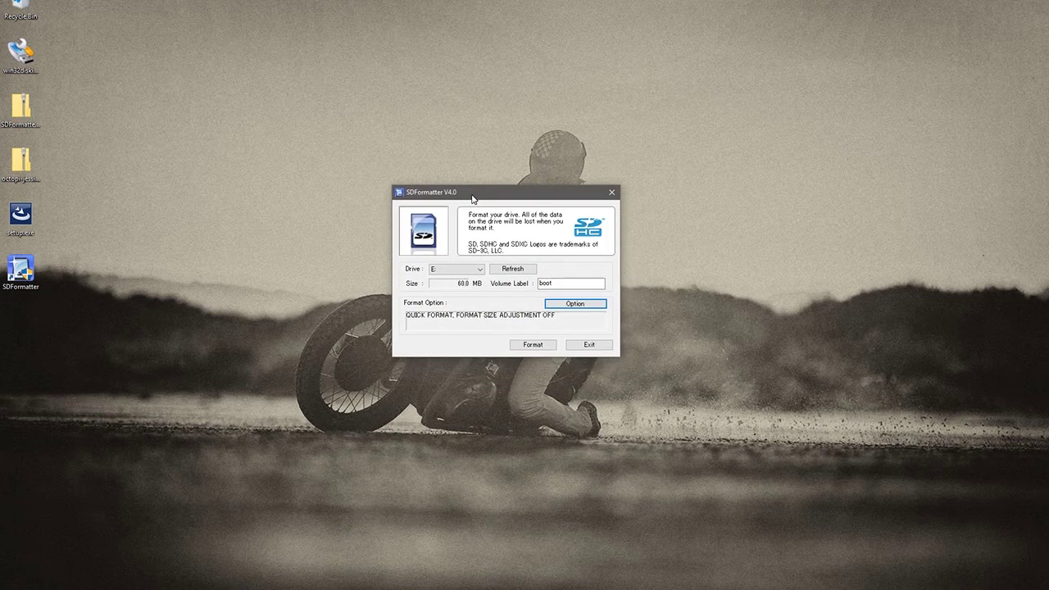
{"action": "left_click", "coordinate": [465, 272]}
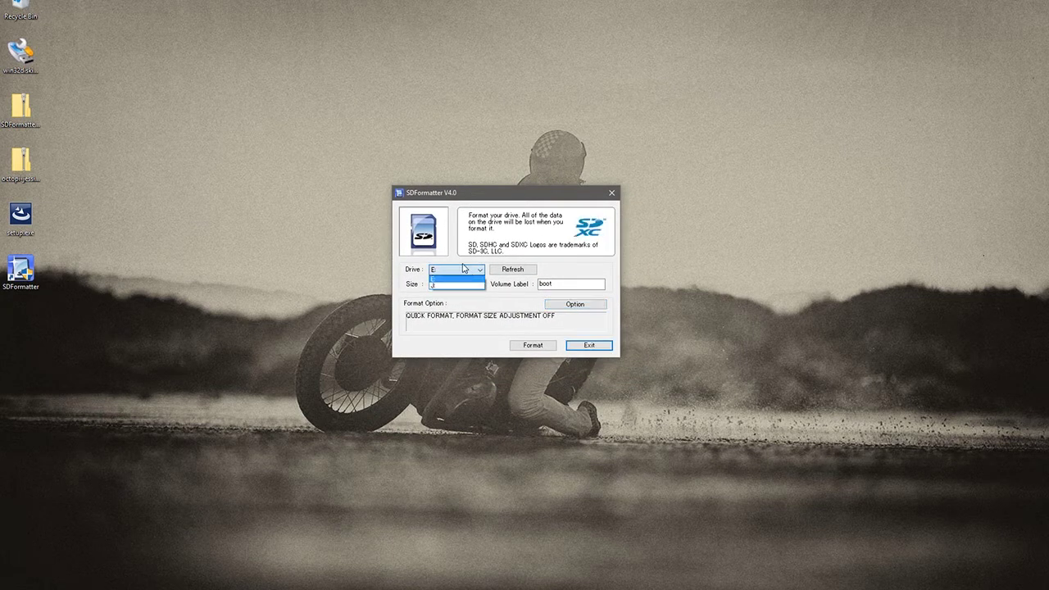
{"action": "left_click", "coordinate": [457, 278]}
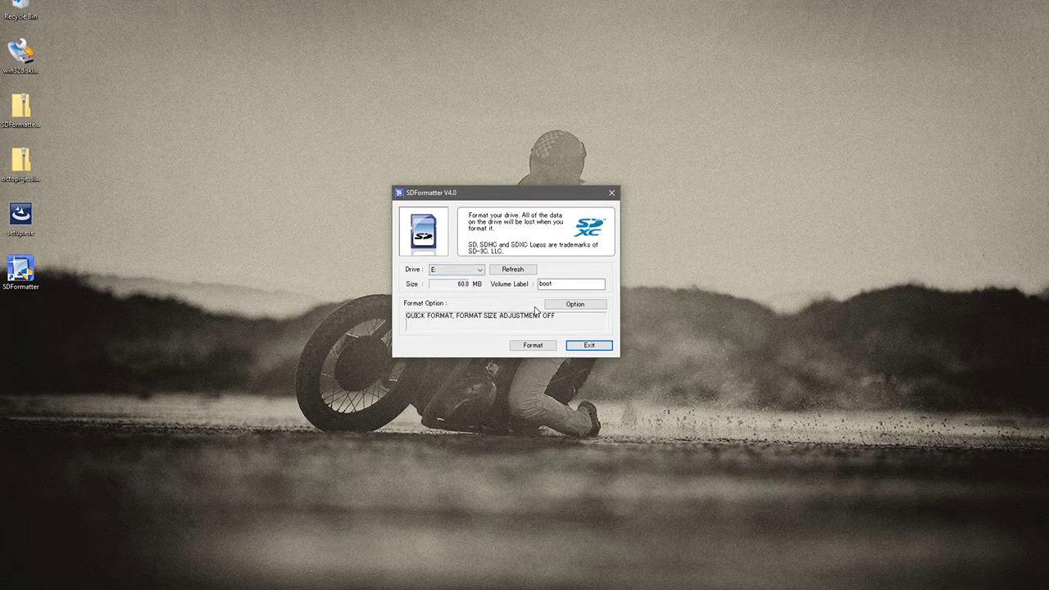
- Set the format option to FULL (Erase) with size adjustment ON, then reselect drive E:
{"action": "left_click", "coordinate": [573, 308]}
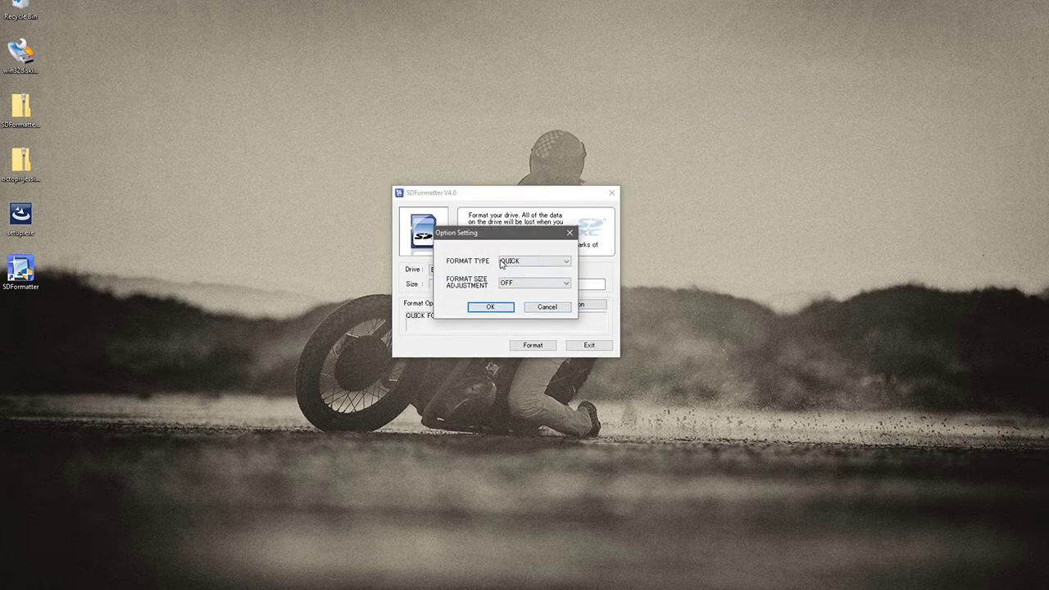
{"action": "left_click", "coordinate": [504, 261]}
{"action": "left_click", "coordinate": [508, 278]}
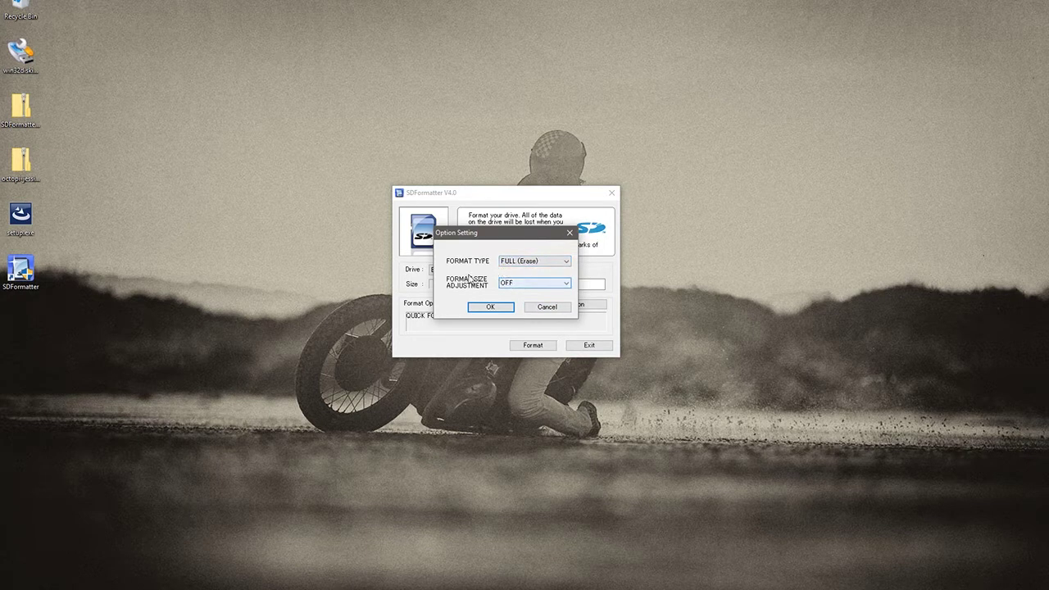
{"action": "left_click", "coordinate": [529, 286]}
{"action": "left_click", "coordinate": [508, 299]}
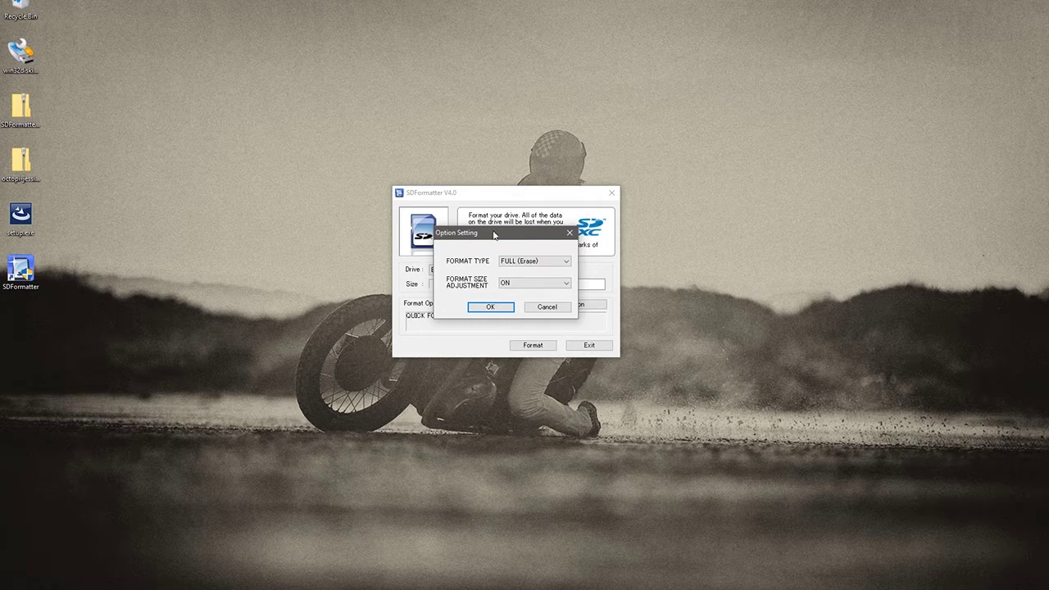
{"action": "left_click_drag", "start_coordinate": [495, 237], "coordinate": [496, 182]}
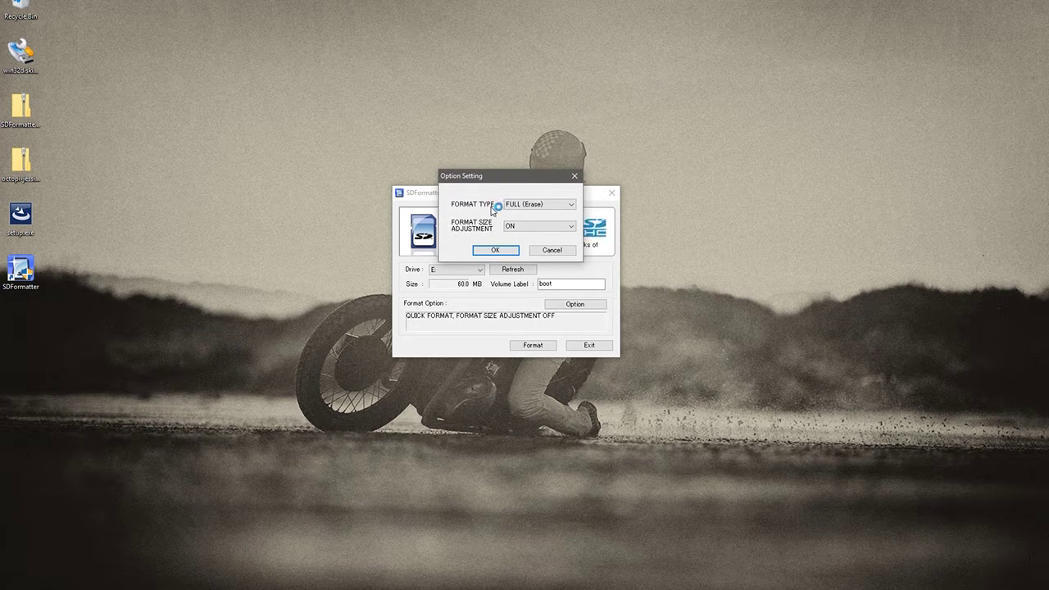
{"action": "left_click", "coordinate": [490, 251]}
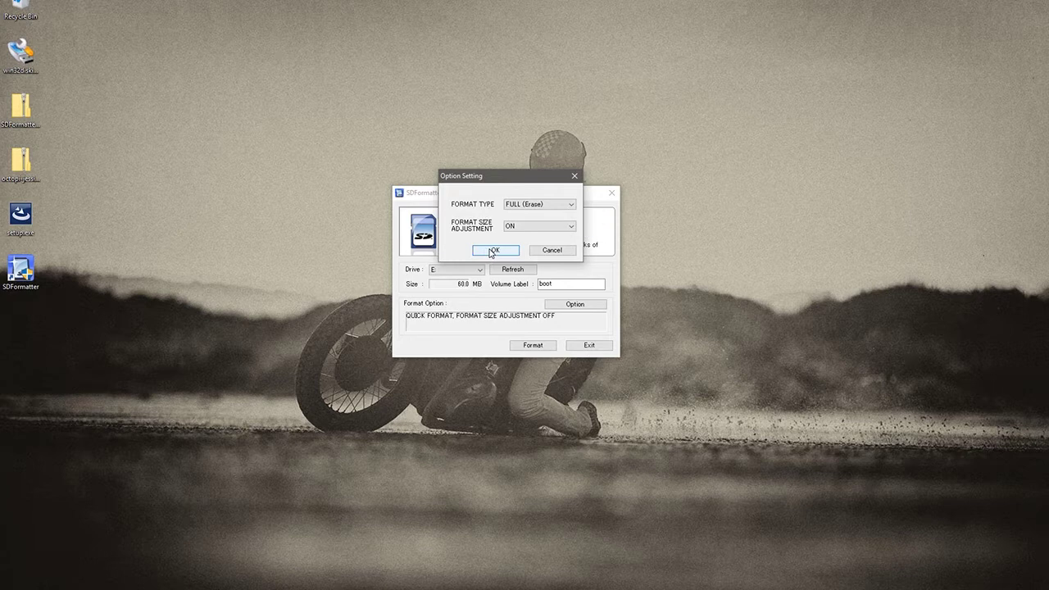
{"action": "left_click", "coordinate": [498, 251]}
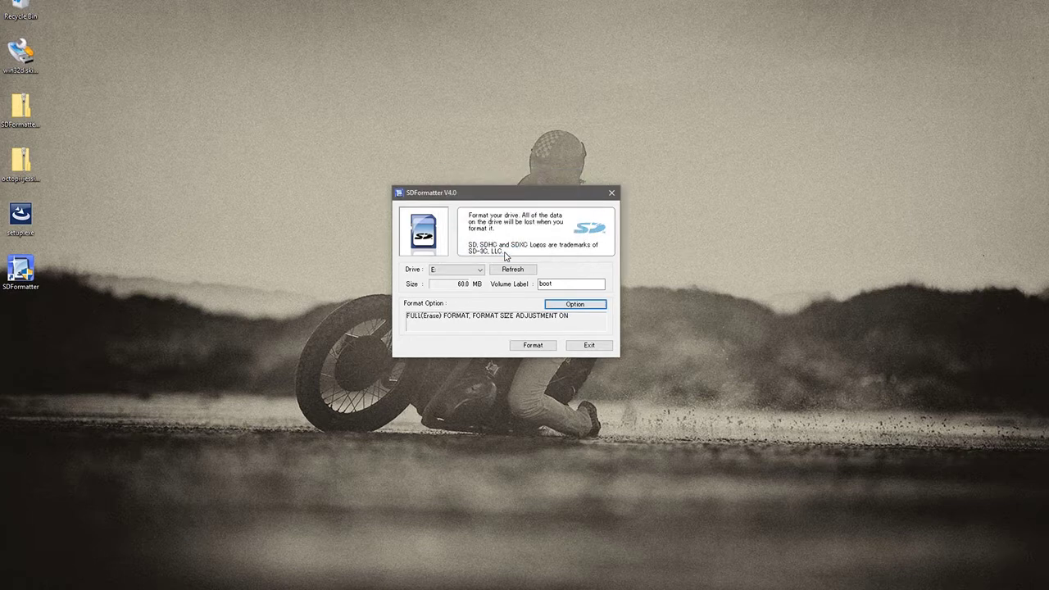
{"action": "left_click", "coordinate": [456, 269]}
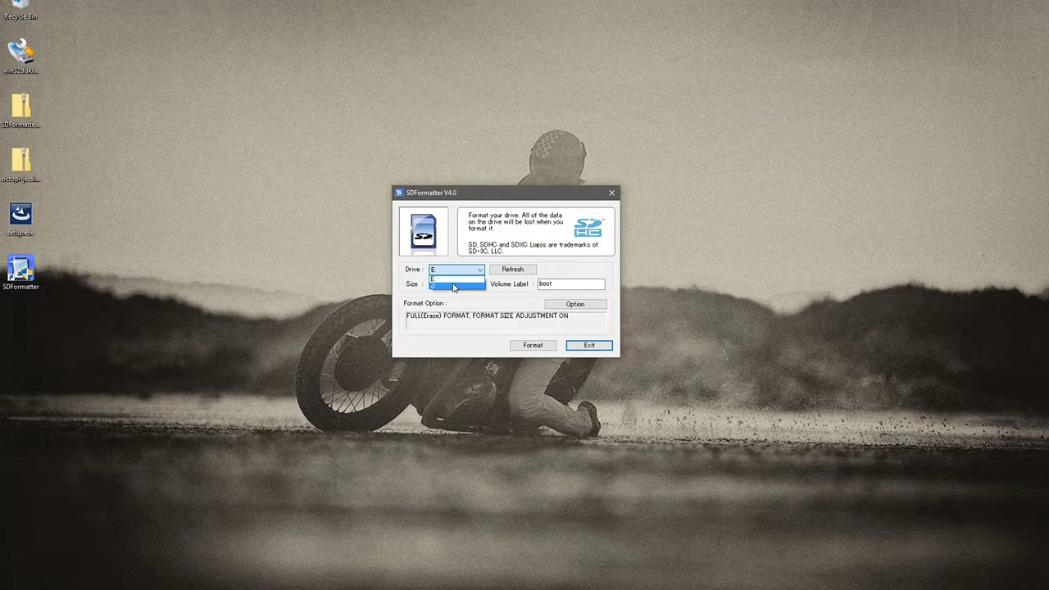
{"action": "left_click", "coordinate": [451, 282]}
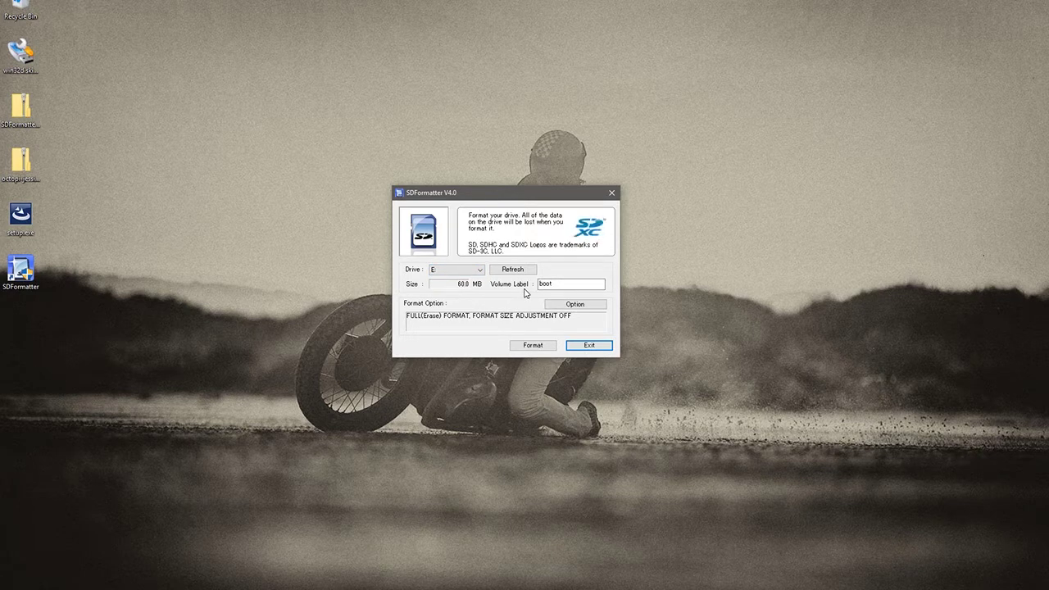
- Format drive E: to FAT32 (3.74 GB), acknowledge completion, and exit SDFormatter
{"action": "left_click", "coordinate": [532, 345]}
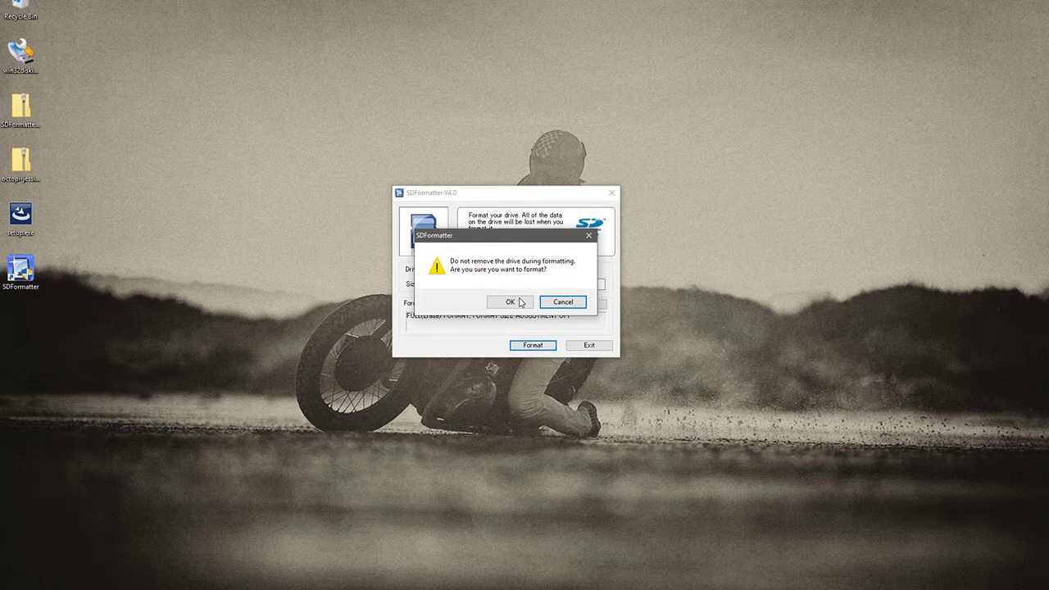
{"action": "left_click", "coordinate": [510, 302]}
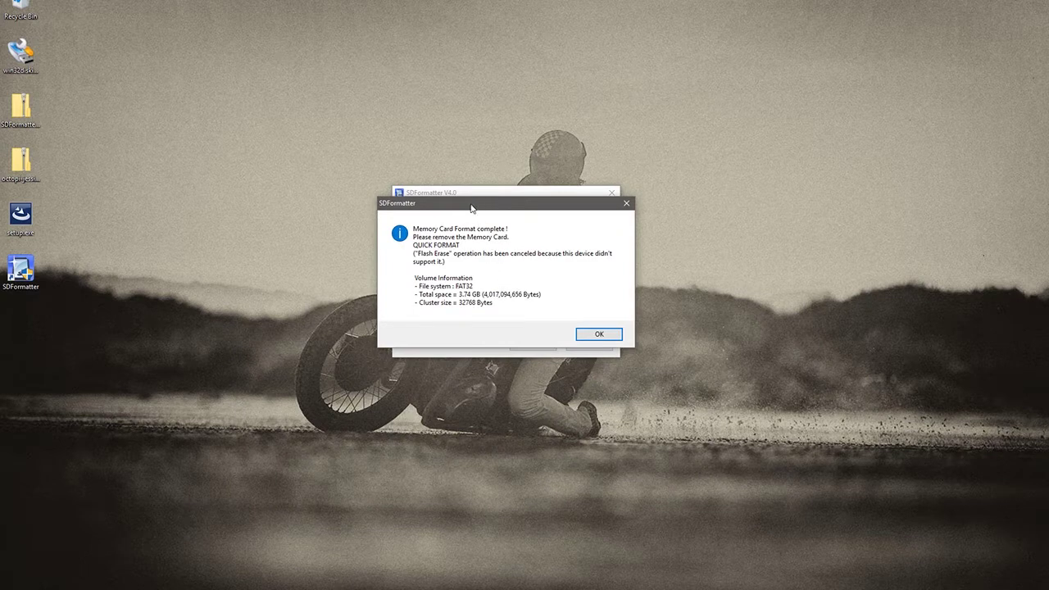
{"action": "mouse_move", "coordinate": [428, 209]}
{"action": "left_mouse_down"}
{"action": "mouse_move", "coordinate": [437, 252]}
{"action": "mouse_move", "coordinate": [502, 315]}
{"action": "mouse_move", "coordinate": [446, 211]}
{"action": "left_mouse_up"}
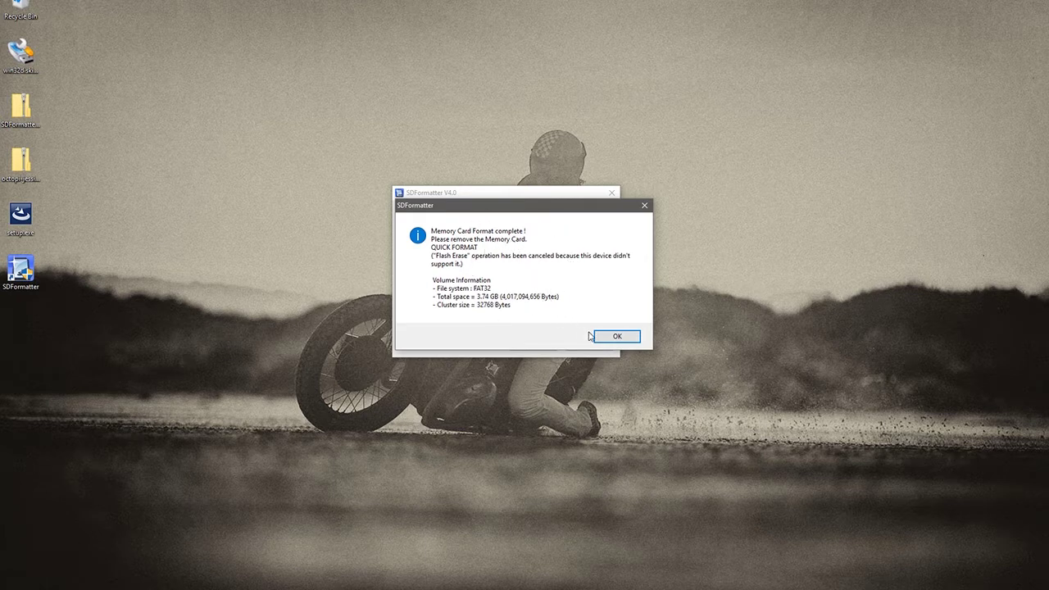
{"action": "left_click", "coordinate": [617, 337]}
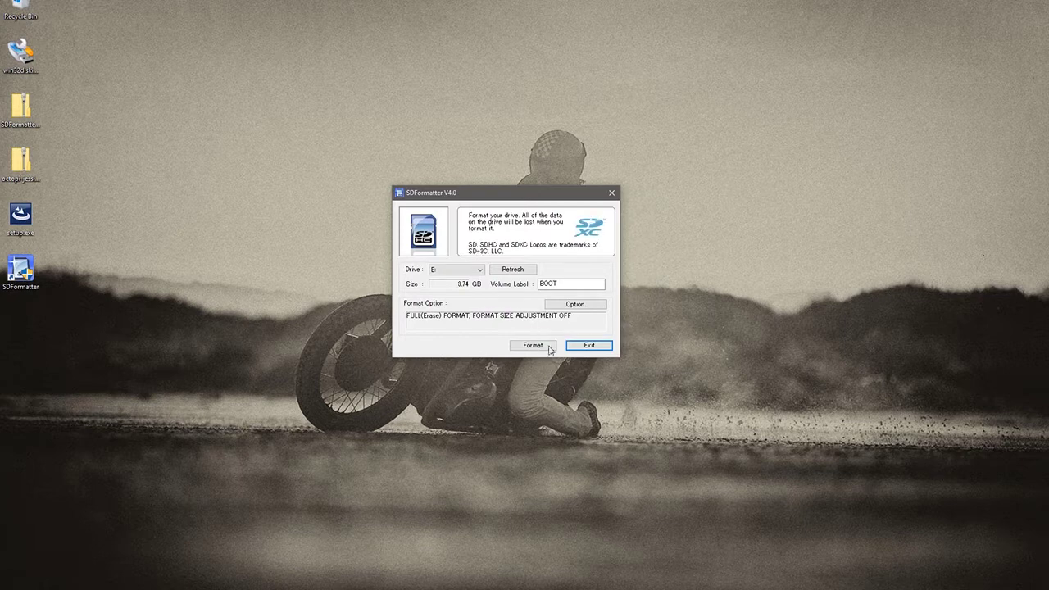
{"action": "left_click", "coordinate": [590, 345]}
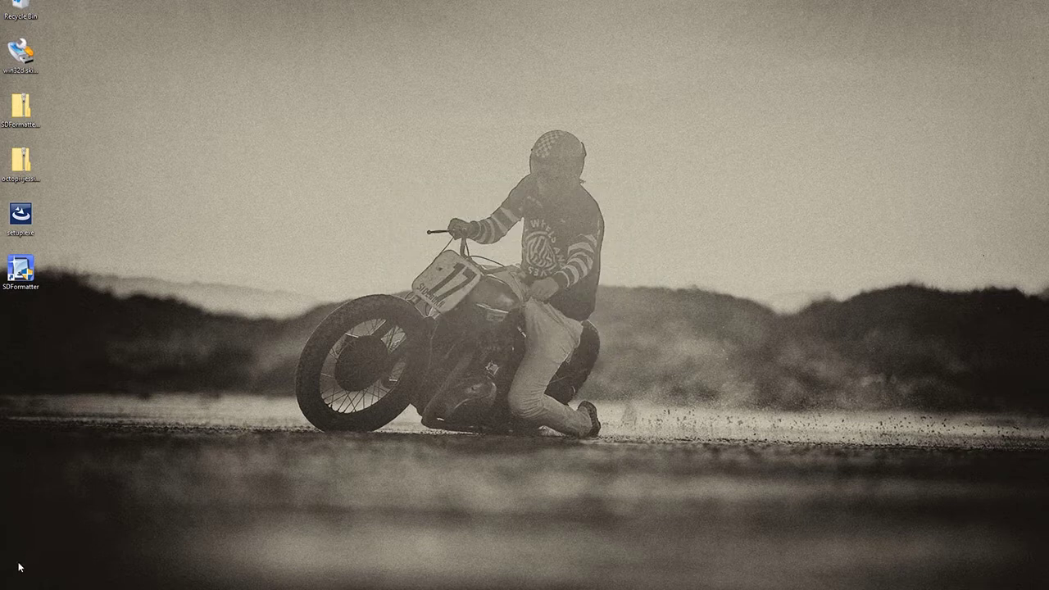
{"action": "right_click", "coordinate": [91, 587]}
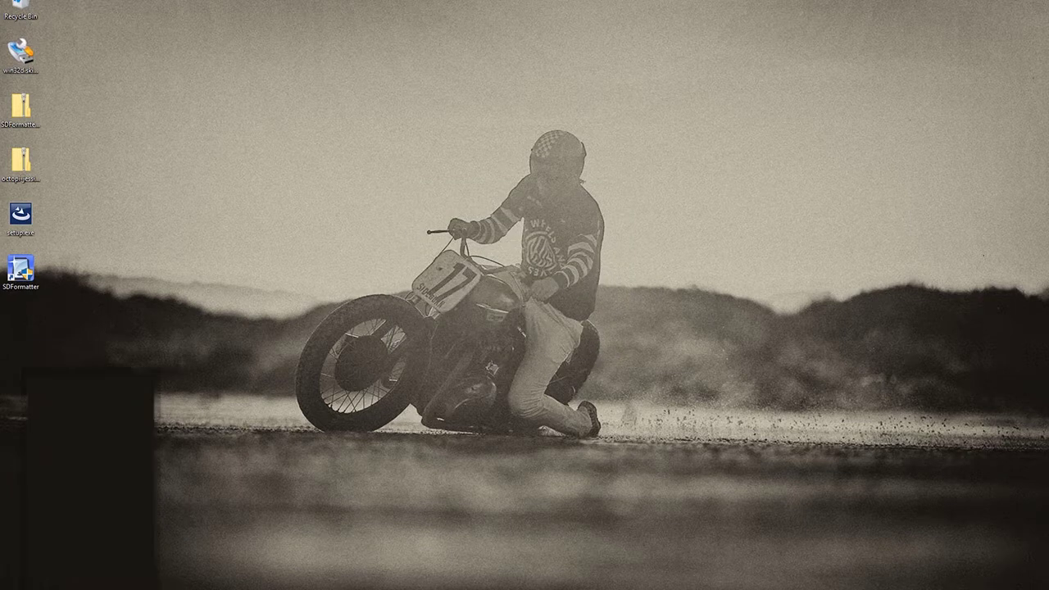
{"action": "left_click", "coordinate": [47, 369]}
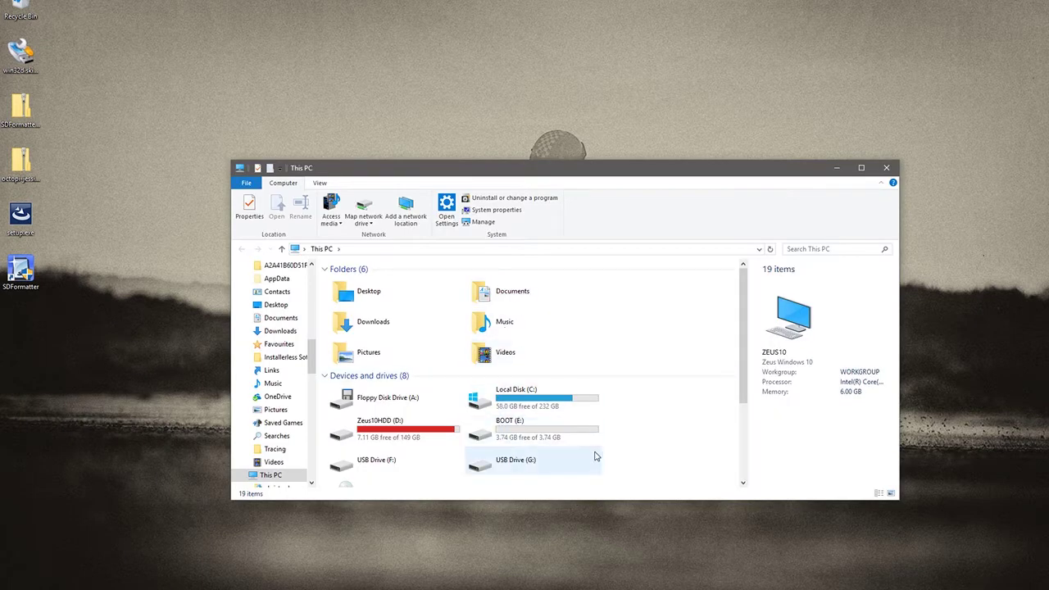
{"action": "scroll", "coordinate": [595, 456], "scroll_direction": "down", "scroll_amount": 2}
{"action": "scroll", "coordinate": [595, 456], "scroll_direction": "up", "scroll_amount": 2}
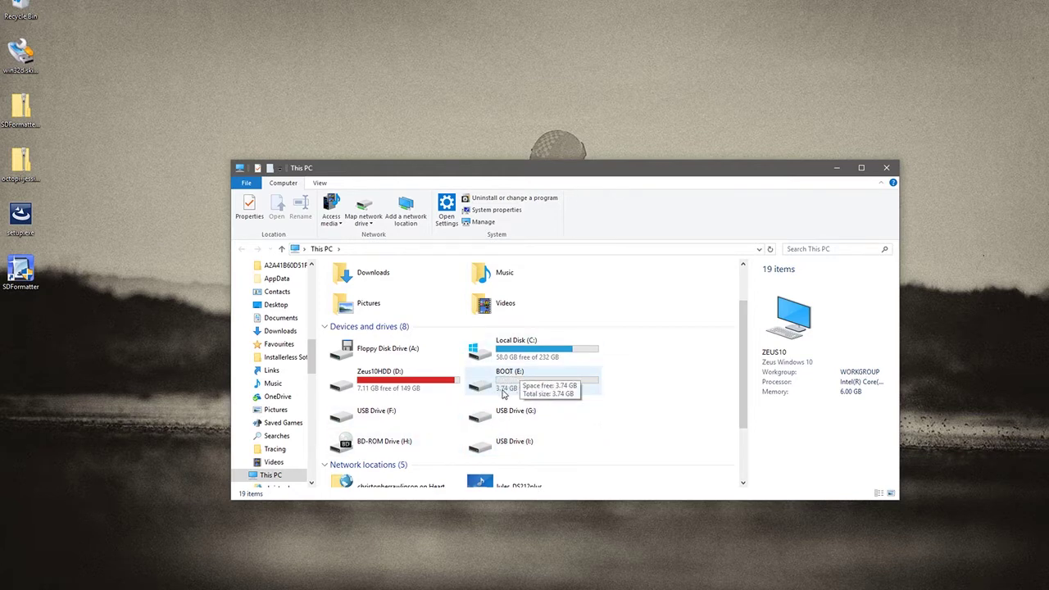
{"action": "double_click", "coordinate": [505, 385]}
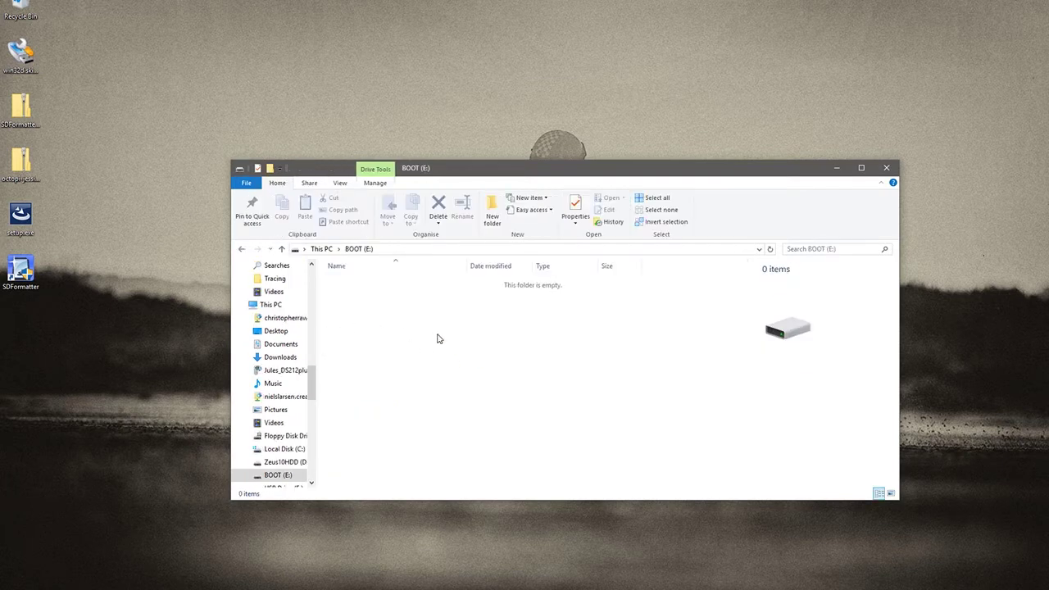
{"action": "left_click", "coordinate": [326, 250]}
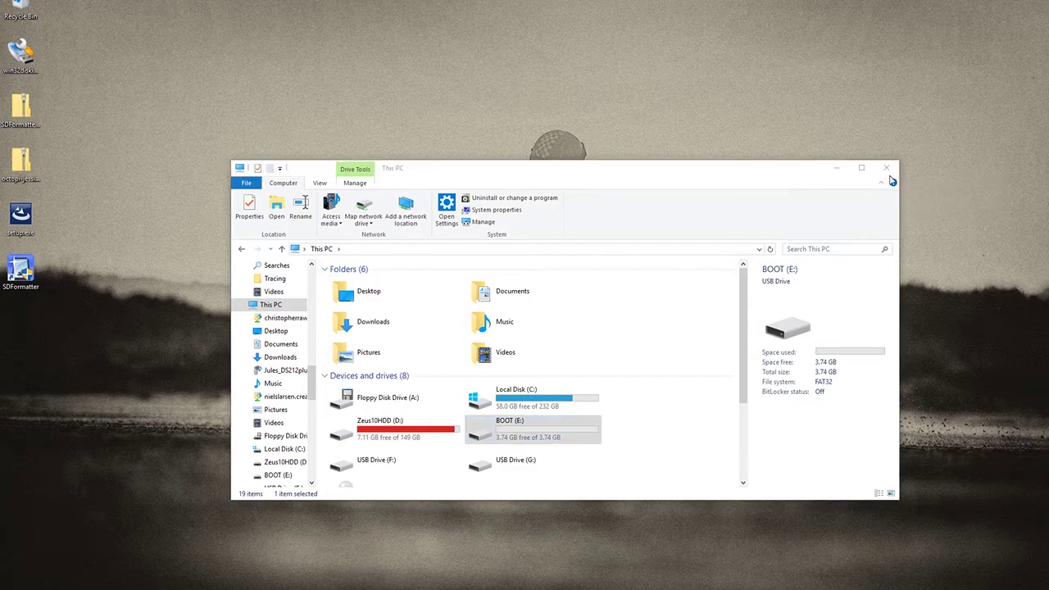
{"action": "left_click", "coordinate": [887, 169]}
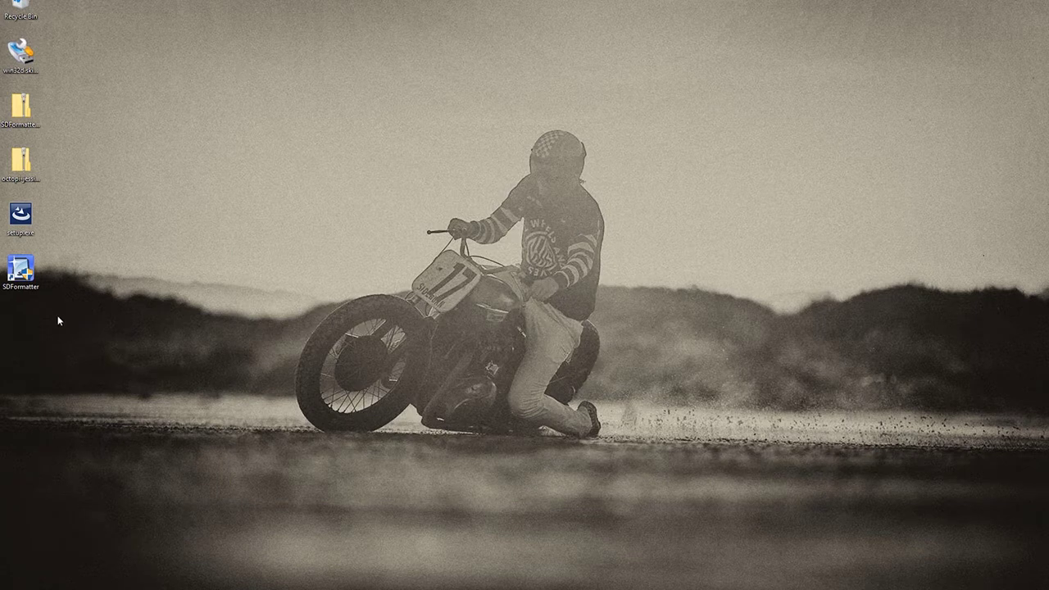
- Delete the setup.exe, SDFormatter shortcut and SDFormatter zip from the desktop
{"action": "left_click_drag", "start_coordinate": [61, 308], "coordinate": [11, 220]}
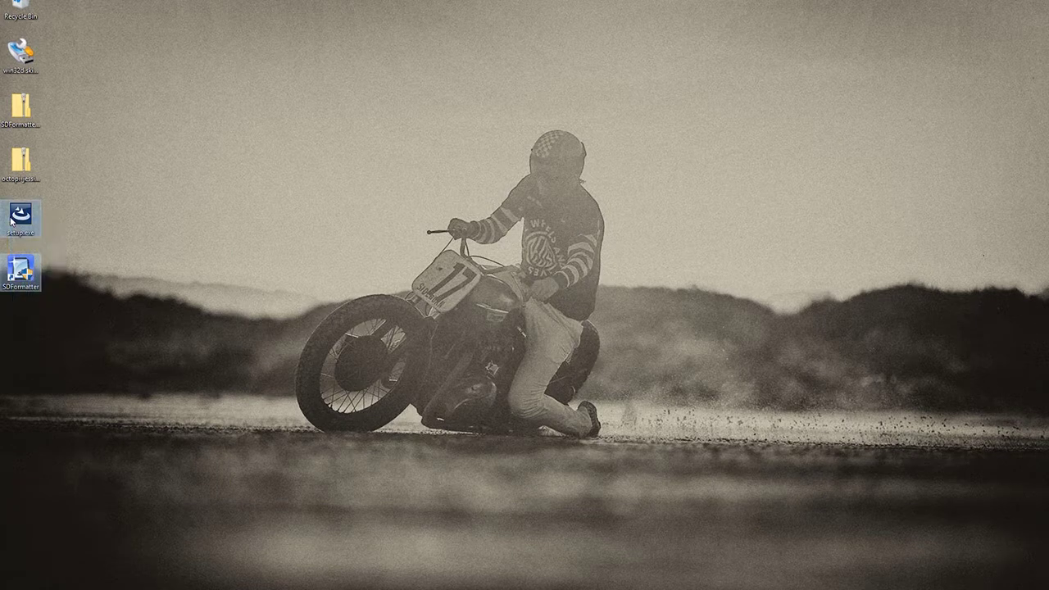
{"action": "left_click", "coordinate": [21, 111], "text": "ctrl"}
{"action": "key", "text": "Delete"}
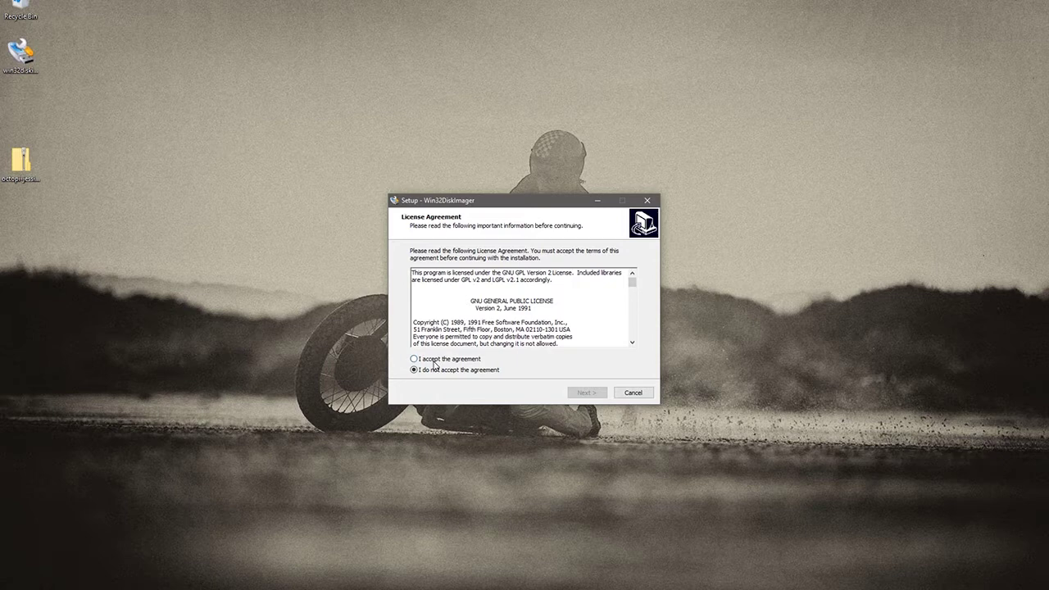
- Accept the licence, install Win32DiskImager, skip the README and launch it on Finish
{"action": "left_click", "coordinate": [434, 361]}
{"action": "left_click", "coordinate": [587, 393]}
{"action": "left_click", "coordinate": [587, 393]}
{"action": "left_click", "coordinate": [585, 394]}
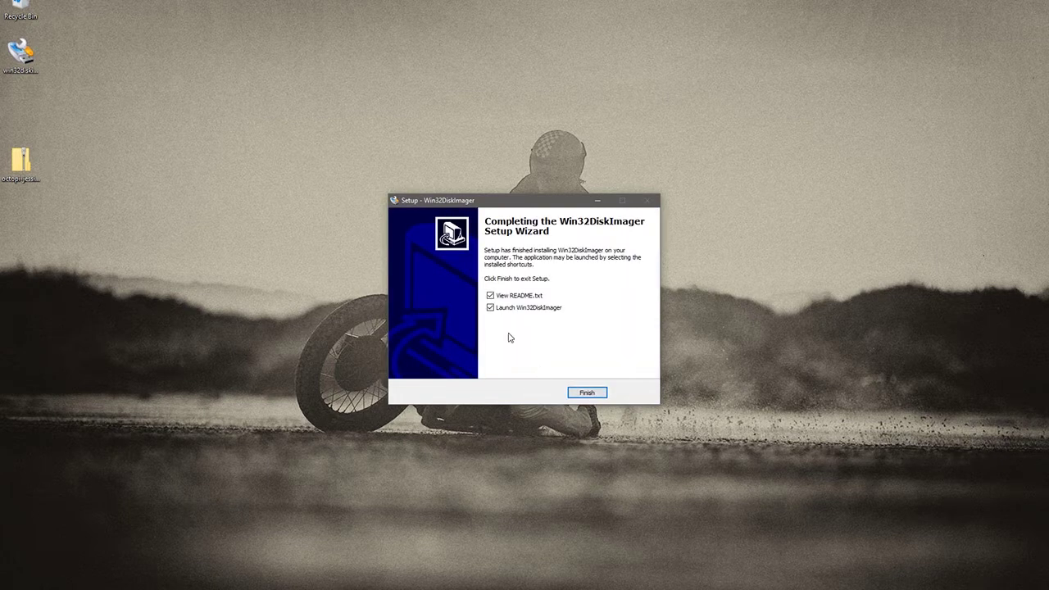
{"action": "left_click", "coordinate": [490, 297]}
{"action": "left_click", "coordinate": [581, 394]}
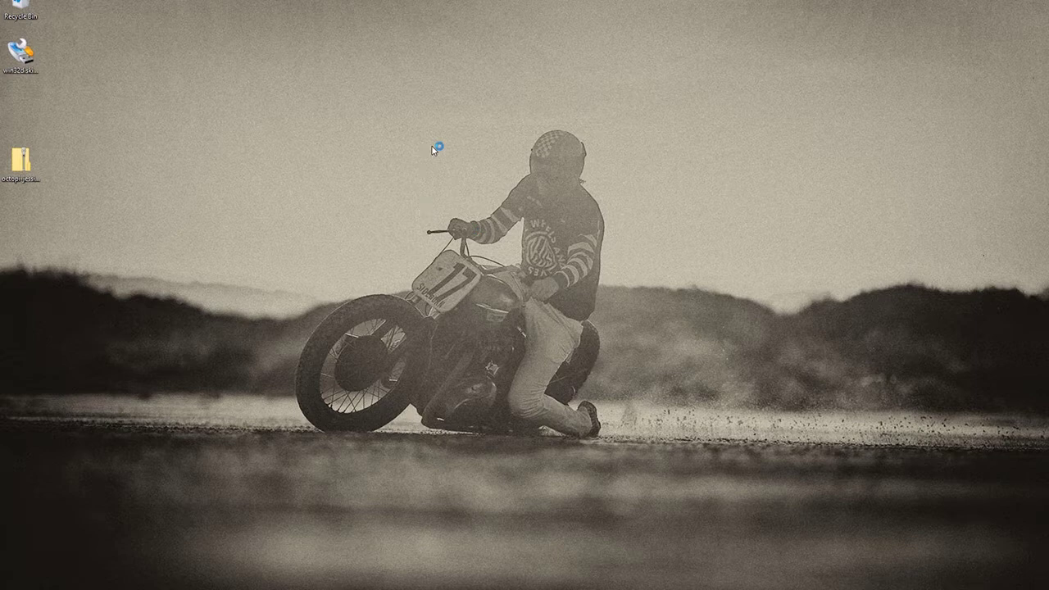
- Extract 2016-03-18-octopi-jessie-lite-0.13.0.img from the OctoPi zip onto the desktop and close the archive
{"action": "left_click_drag", "start_coordinate": [452, 212], "coordinate": [459, 182]}
{"action": "left_click", "coordinate": [80, 238]}
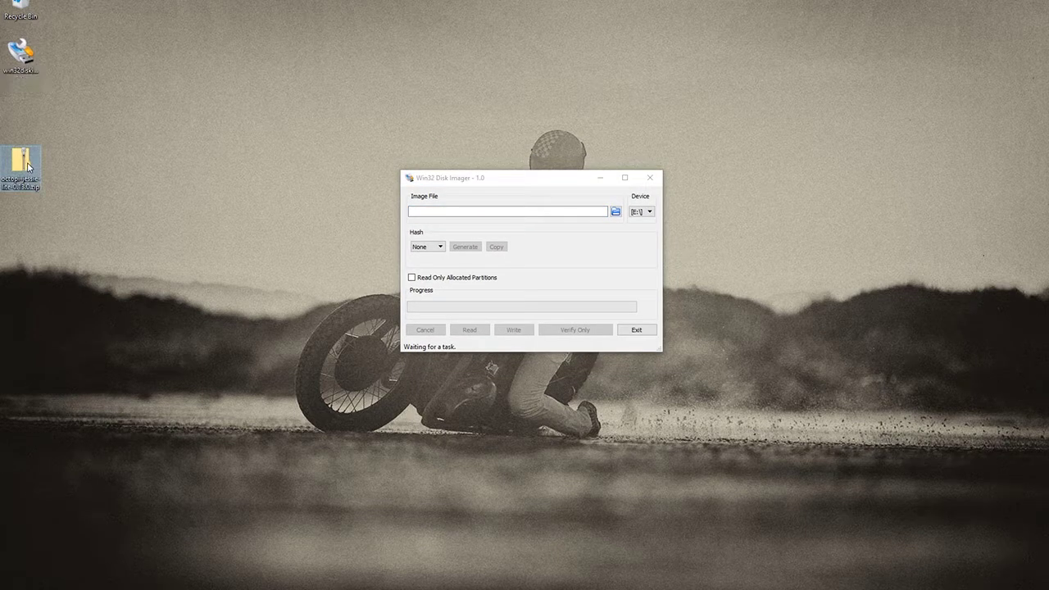
{"action": "left_click_drag", "start_coordinate": [21, 164], "coordinate": [22, 113]}
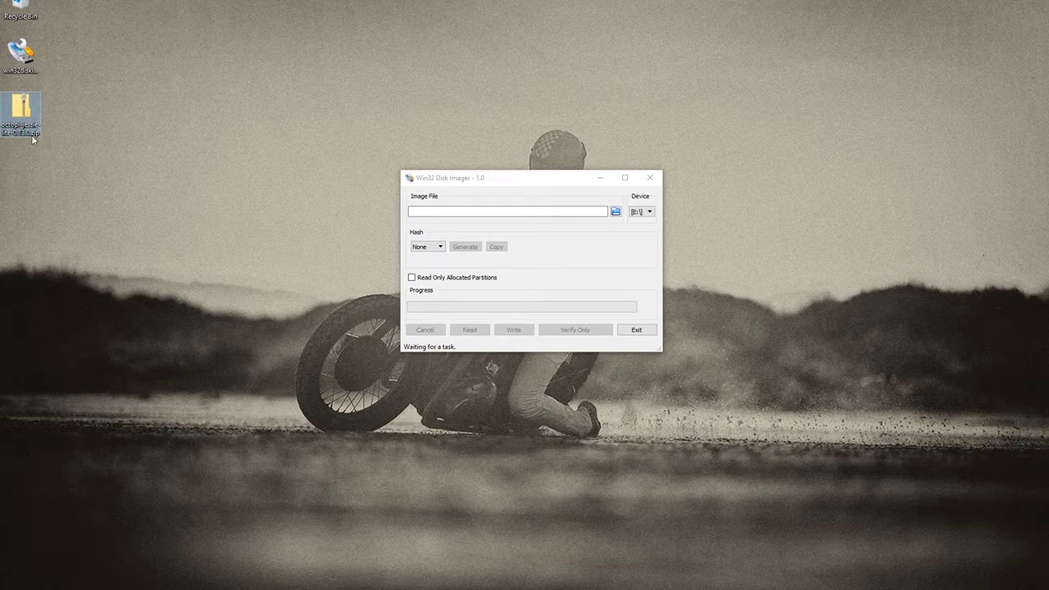
{"action": "double_click", "coordinate": [25, 109]}
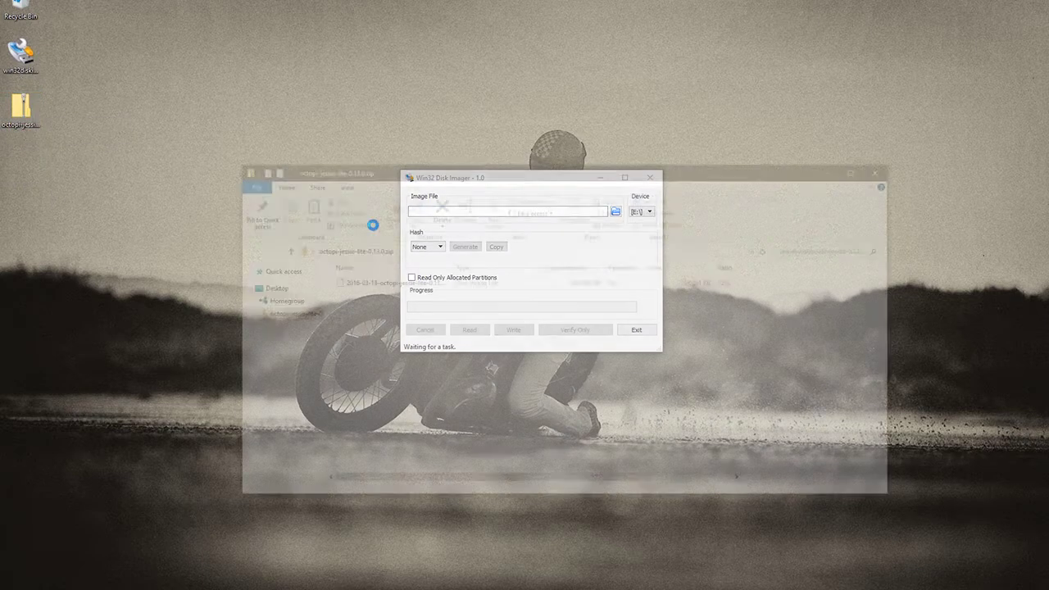
{"action": "left_click", "coordinate": [352, 282]}
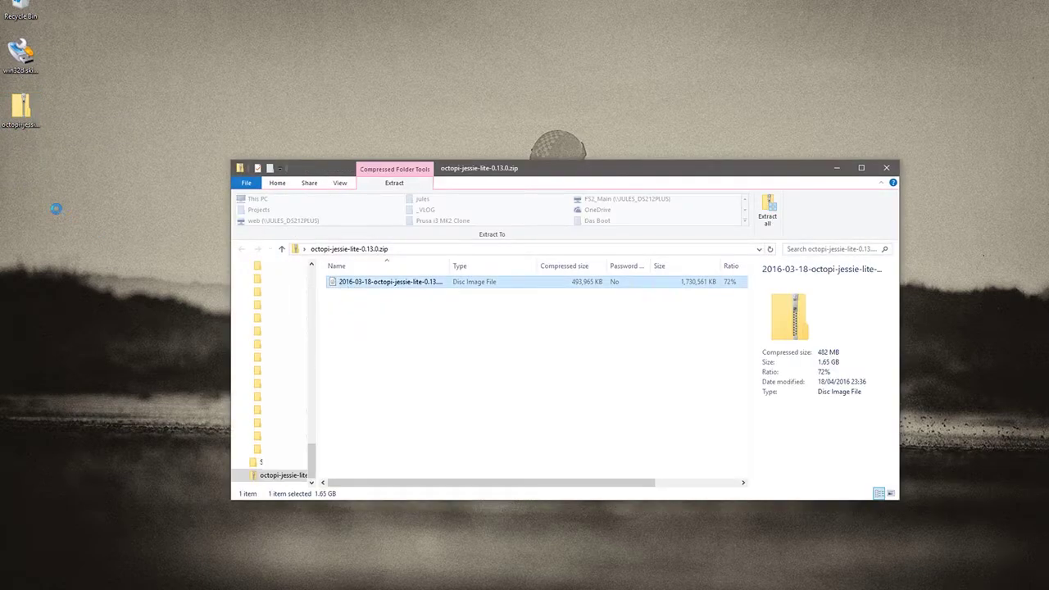
{"action": "left_click_drag", "start_coordinate": [18, 179], "coordinate": [25, 187]}
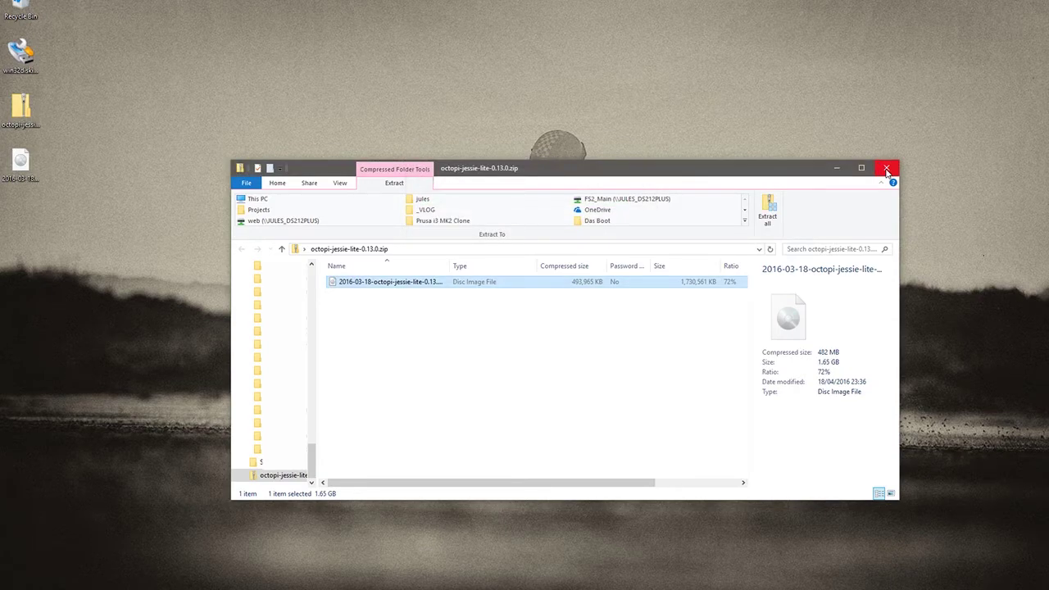
{"action": "left_click", "coordinate": [887, 170]}
{"action": "left_click", "coordinate": [21, 111]}
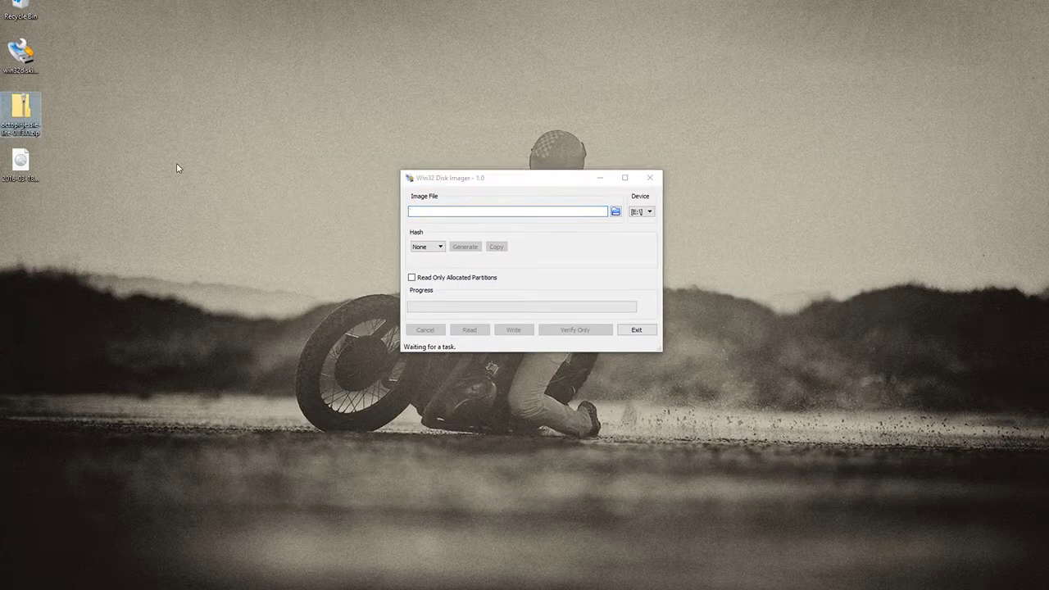
- Delete the OctoPi zip and load 2016-03-18-octopi-jessie-lite-0.13.0.img from Desktop, keeping device E:\
{"action": "key", "text": "Delete"}
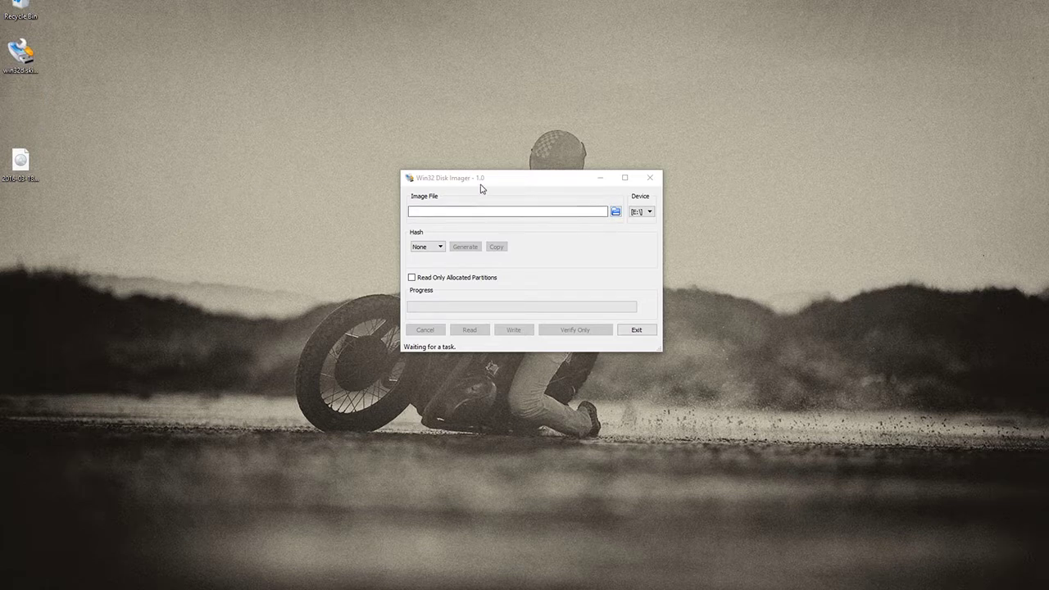
{"action": "left_click_drag", "start_coordinate": [481, 185], "coordinate": [418, 185]}
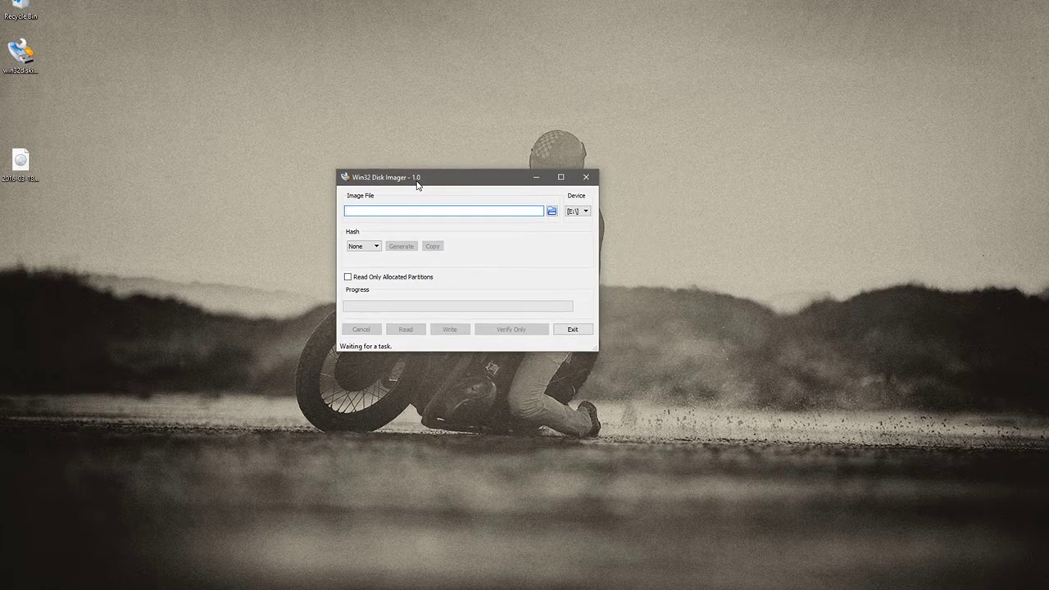
{"action": "left_click", "coordinate": [551, 213]}
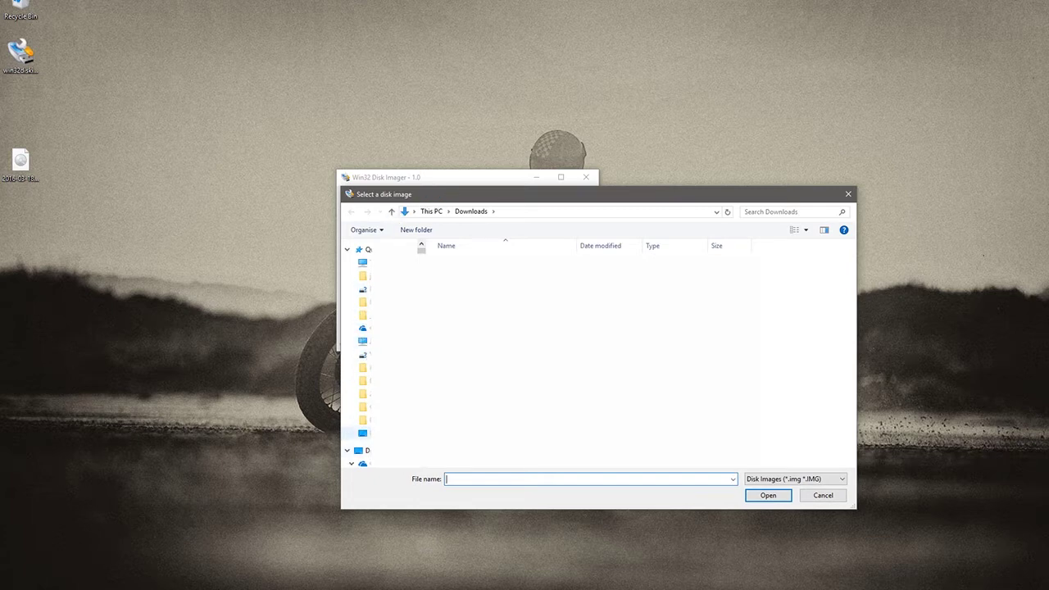
{"action": "left_click", "coordinate": [367, 453]}
{"action": "double_click", "coordinate": [828, 273]}
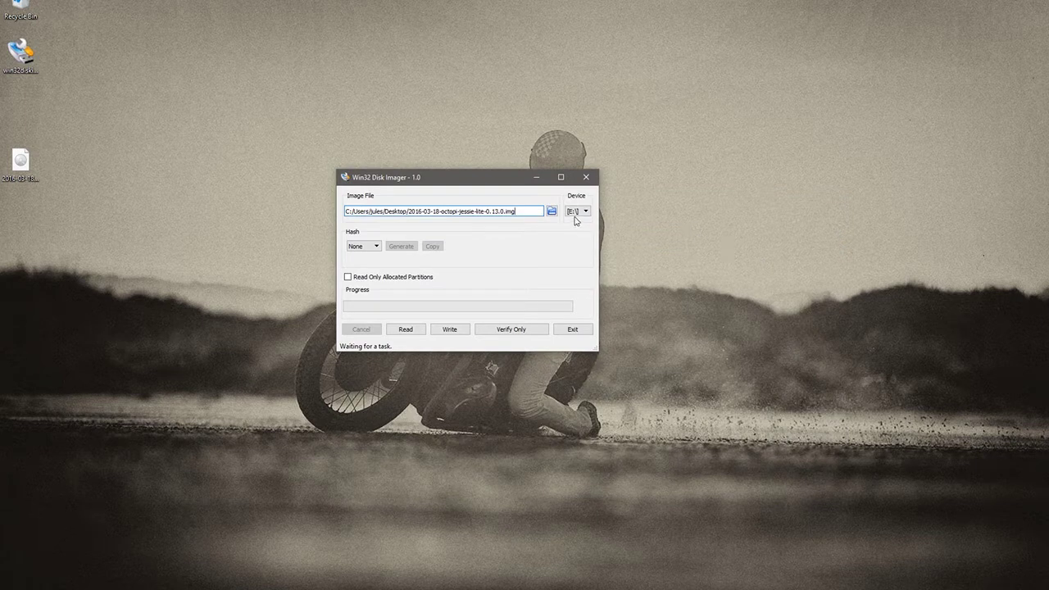
{"action": "left_click", "coordinate": [582, 212]}
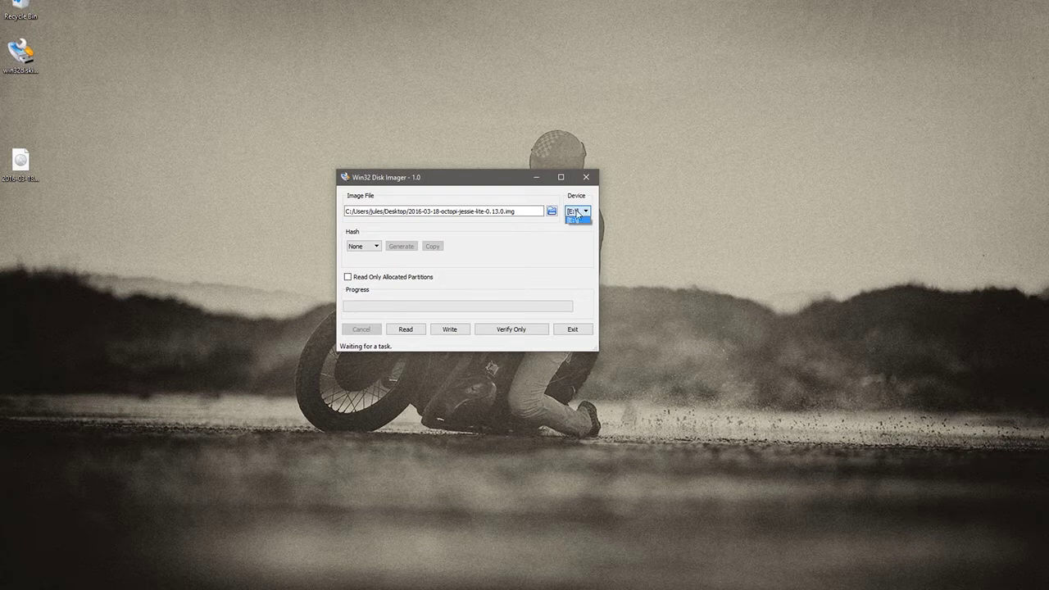
{"action": "left_click", "coordinate": [584, 213]}
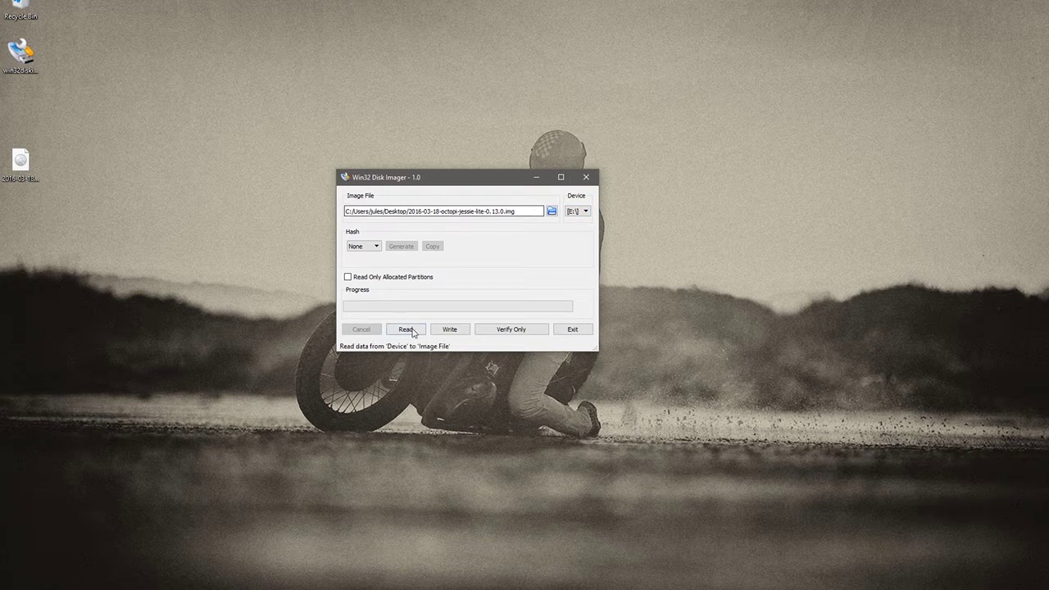
- Write the OctoPi image to E:\, confirm the overwrite, and dismiss the Write Successful notice
{"action": "left_click", "coordinate": [456, 332]}
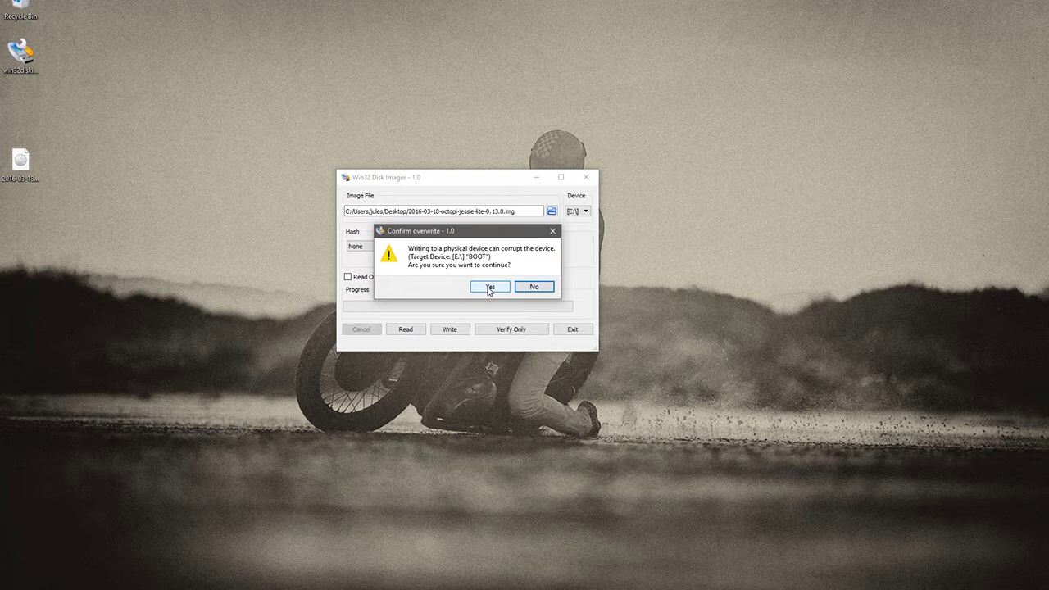
{"action": "left_click", "coordinate": [490, 286]}
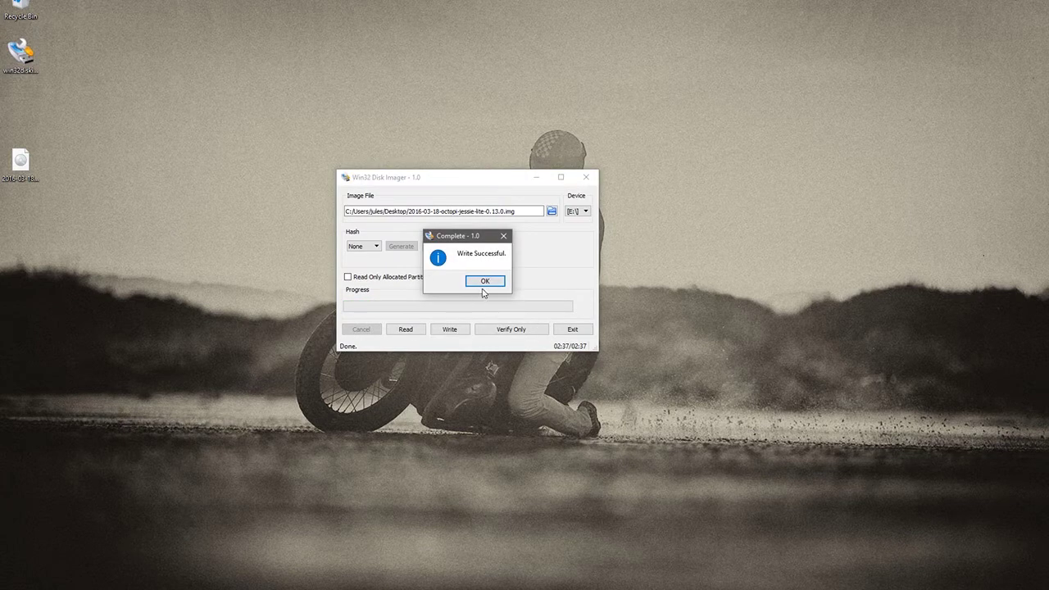
{"action": "left_click", "coordinate": [484, 282]}
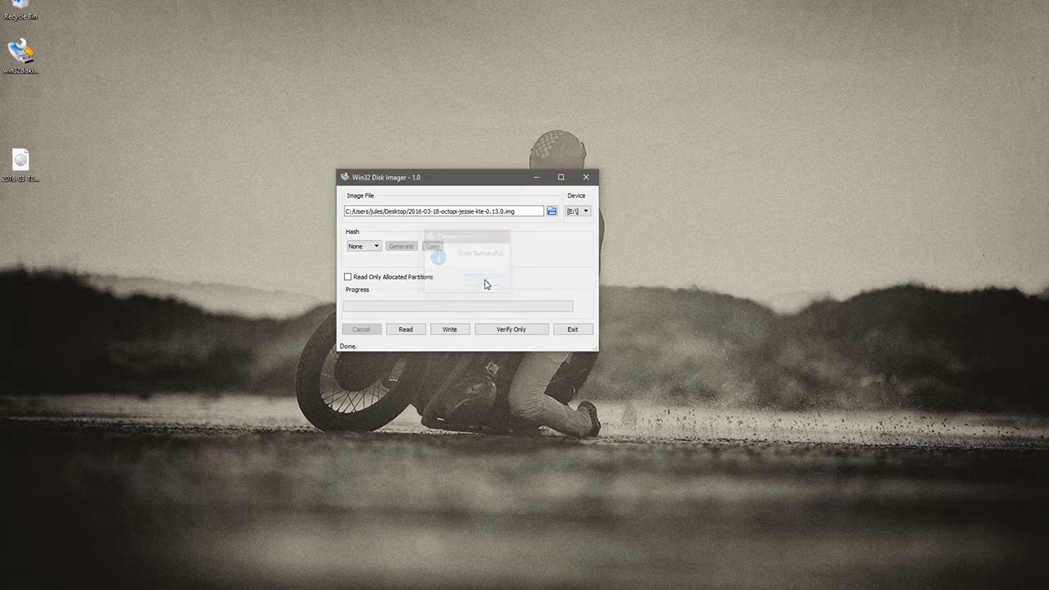
- Quit Win32 Disk Imager, declining the drive J: format prompts, then delete the installer and disc image icons
{"action": "left_click", "coordinate": [573, 330]}
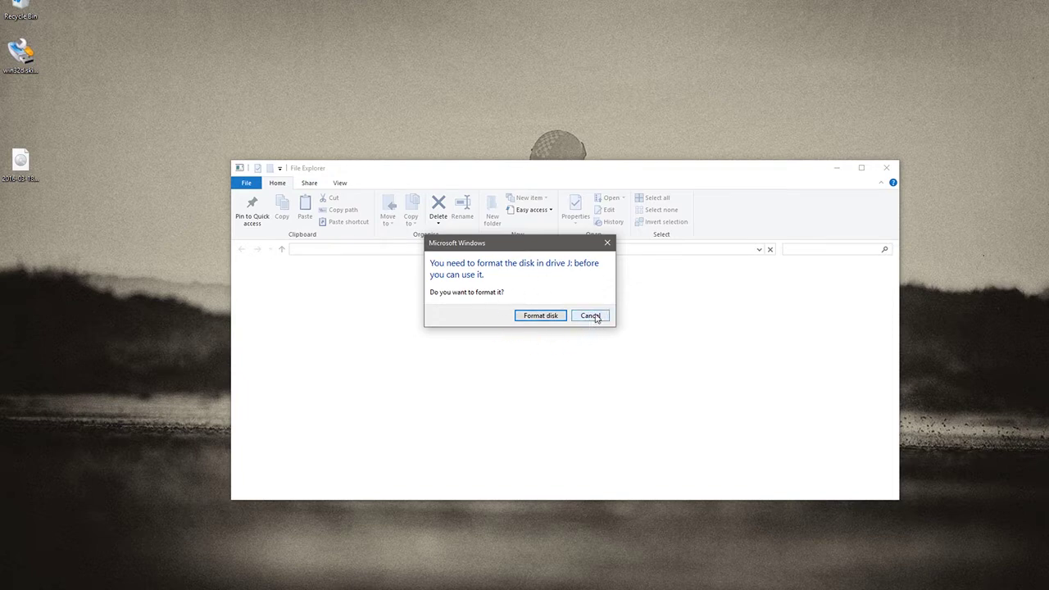
{"action": "left_click", "coordinate": [591, 316]}
{"action": "left_click", "coordinate": [654, 324]}
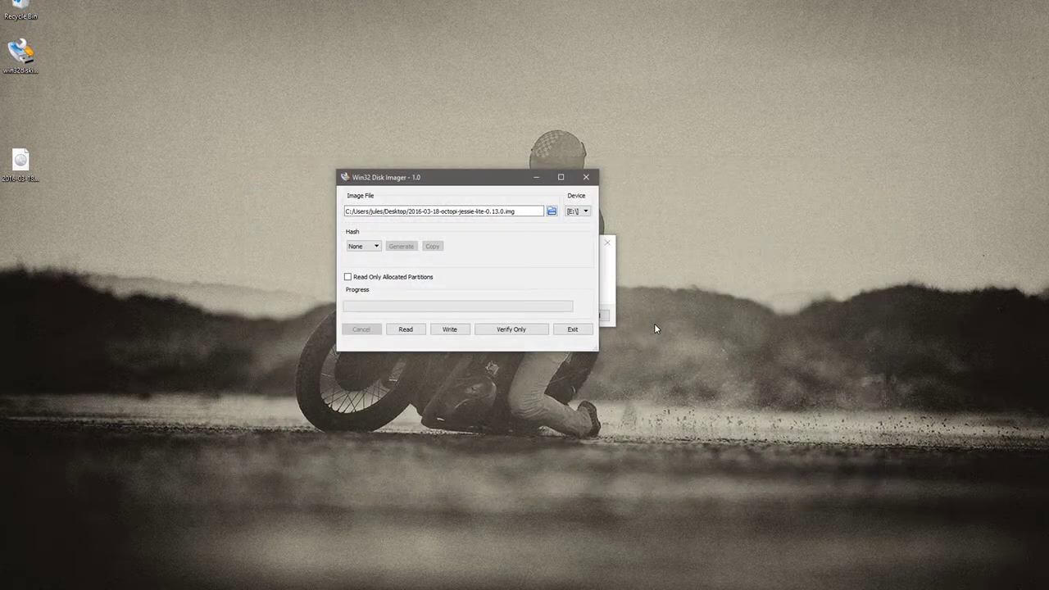
{"action": "left_click", "coordinate": [571, 331]}
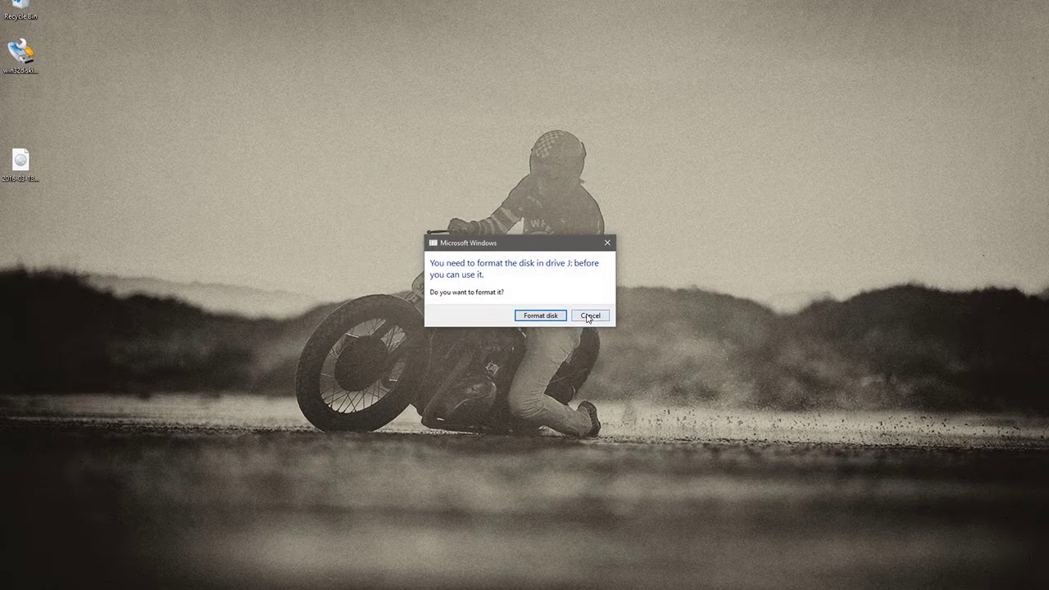
{"action": "left_click", "coordinate": [591, 317]}
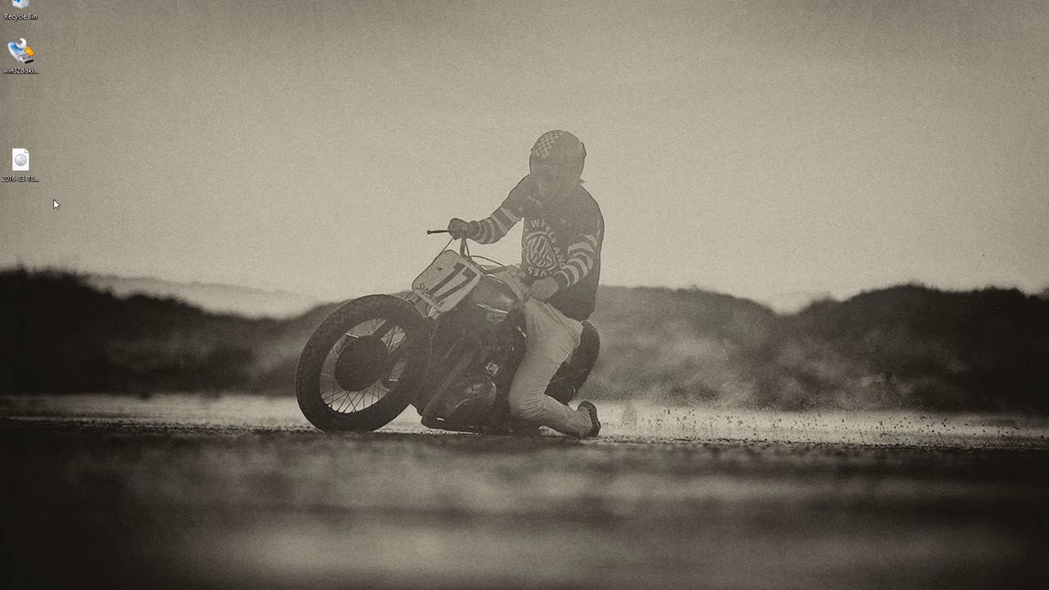
{"action": "left_click_drag", "start_coordinate": [51, 212], "coordinate": [18, 57]}
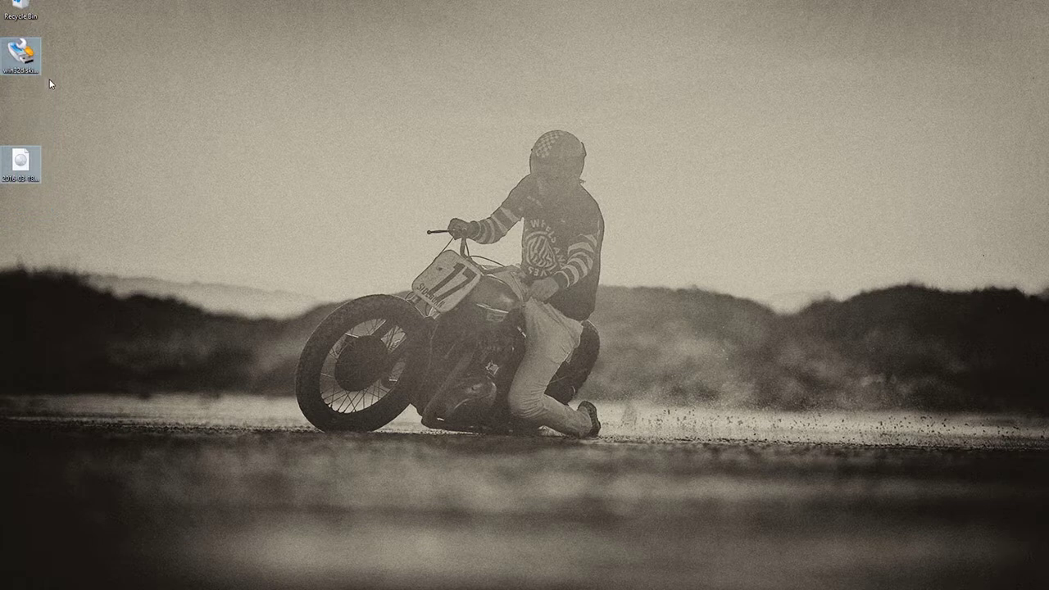
{"action": "key", "text": "Delete"}
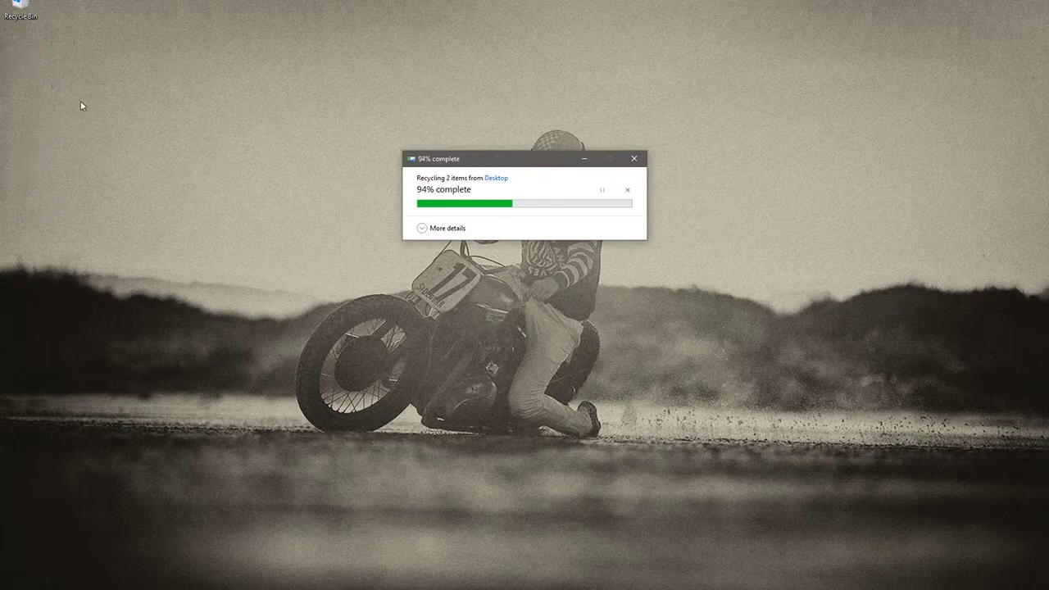
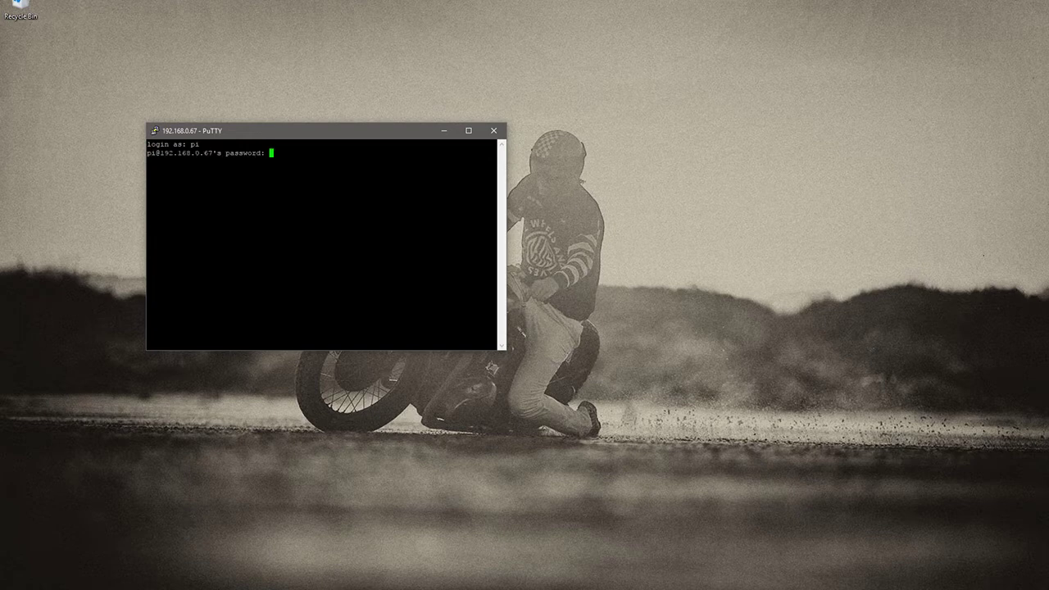
- Log in to the Pi with the password and become root with sudo su
{"action": "key", "text": "Return"}
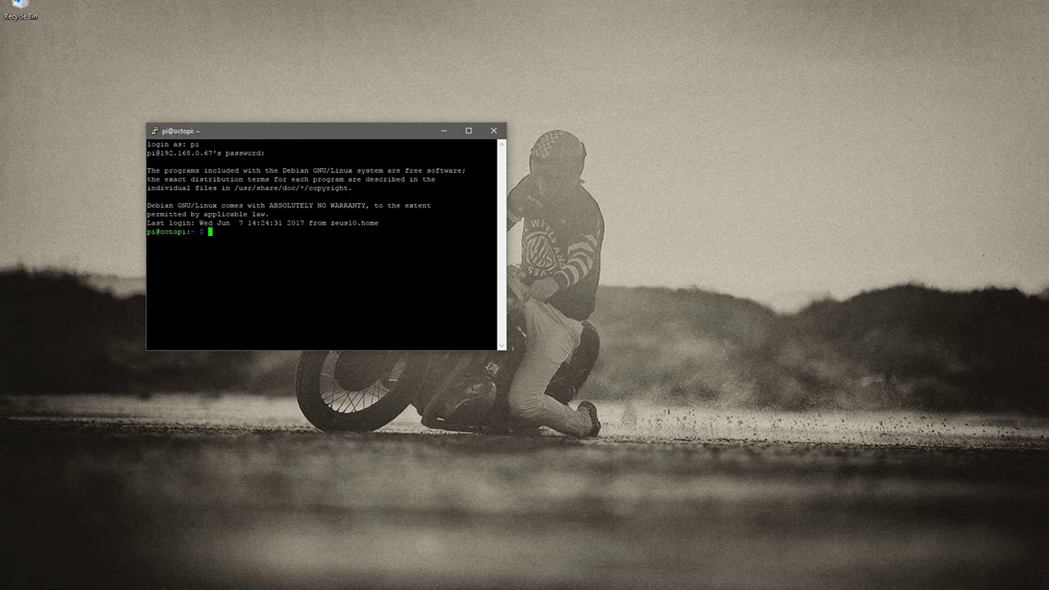
{"action": "type", "text": "sudo su"}
{"action": "key", "text": "Return"}
- Enter /home/pi/.octoprint, list its files with ls -al, and enter nano config.yaml
{"action": "type", "text": "cd "}
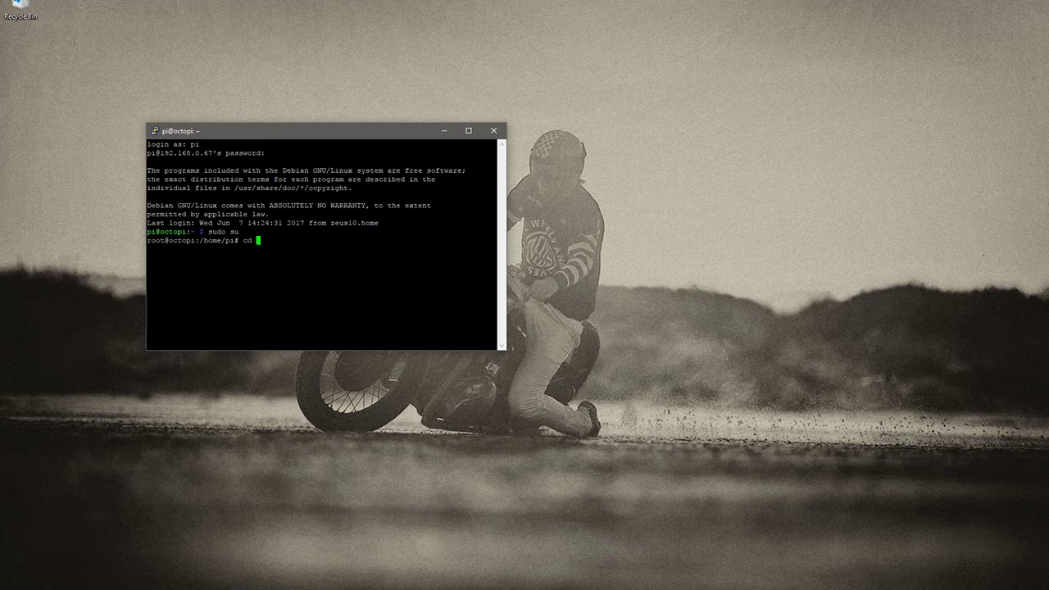
{"action": "type", "text": "/ho"}
{"action": "key", "text": "Tab"}
{"action": "type", "text": "pi/.octoprint"}
{"action": "key", "text": "Return"}
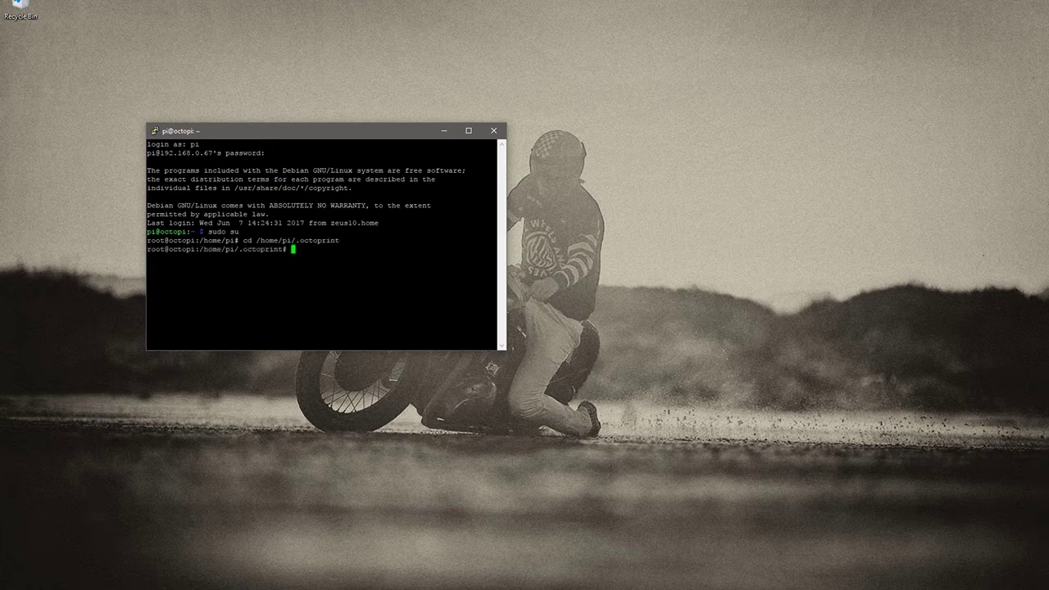
{"action": "type", "text": "ls -al"}
{"action": "key", "text": "Return"}
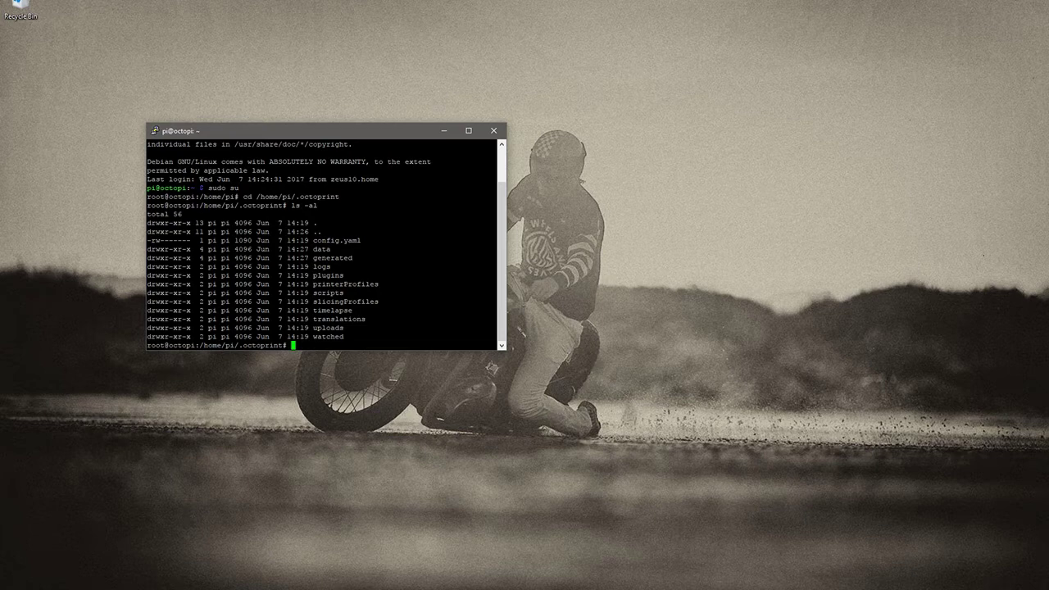
{"action": "type", "text": "nano config.yaml"}
- Open config.yaml in nano and go to the discovery section's publicPort value
{"action": "key", "text": "Return"}
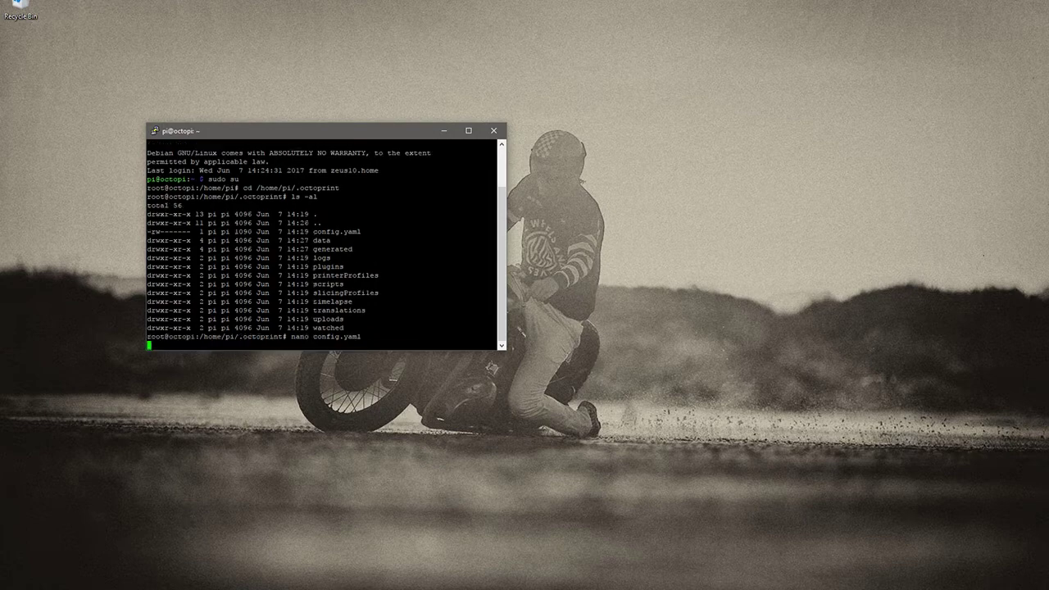
{"action": "key", "text": "Down"}
{"action": "key", "text": "Down"}
{"action": "key", "text": "Down"}
{"action": "key", "text": "Down"}
{"action": "key", "text": "Down"}
{"action": "key", "text": "Down"}
{"action": "key", "text": "Down"}
{"action": "key", "text": "Down"}
{"action": "key", "text": "Down"}
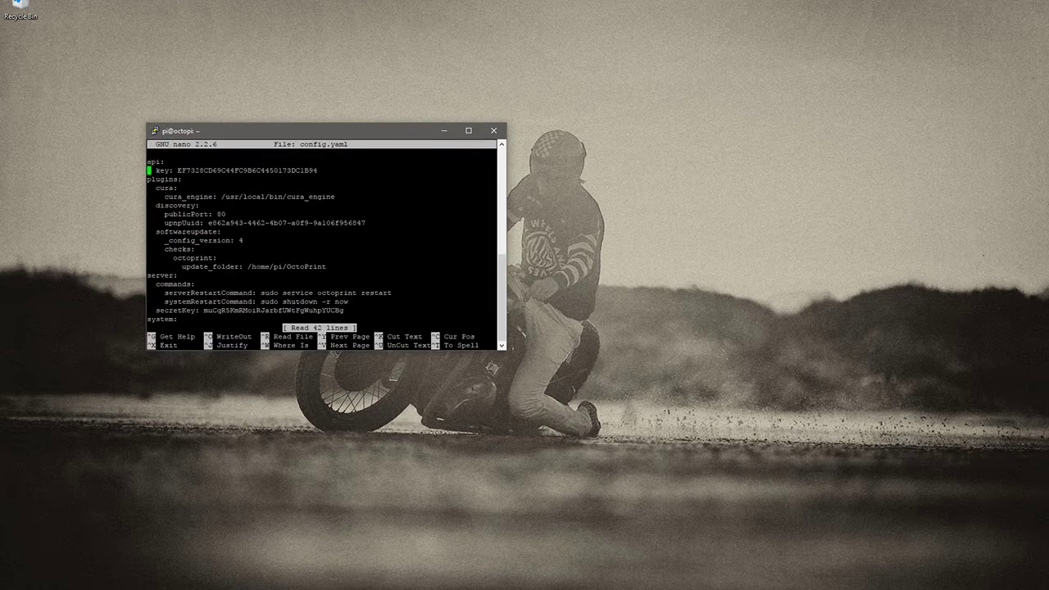
{"action": "key", "text": "Down"}
{"action": "key", "text": "Down"}
{"action": "key", "text": "Down"}
{"action": "key", "text": "Down"}
{"action": "key", "text": "Down"}
{"action": "key", "text": "Down"}
{"action": "key", "text": "Down"}
{"action": "key", "text": "Down"}
{"action": "key", "text": "Down"}
{"action": "key", "text": "Down"}
{"action": "key", "text": "Down"}
{"action": "key", "text": "Down"}
{"action": "key", "text": "Down"}
{"action": "key", "text": "Down"}
{"action": "key", "text": "Down"}
{"action": "key", "text": "Down"}
{"action": "key", "text": "Down"}
{"action": "key", "text": "Down"}
{"action": "key", "text": "Down"}
{"action": "key", "text": "Down"}
{"action": "key", "text": "Down"}
{"action": "key", "text": "Down"}
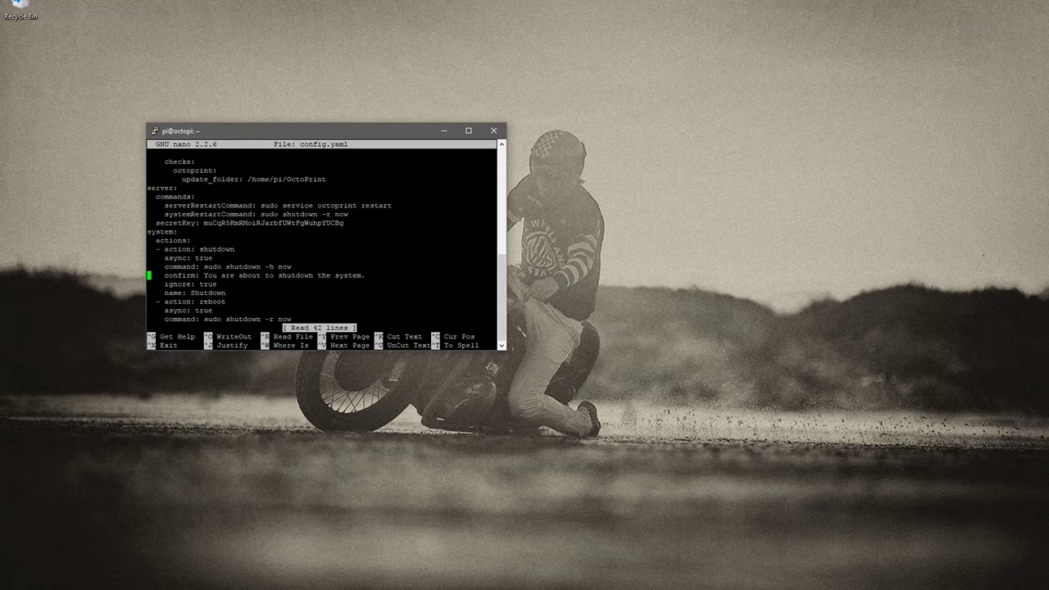
{"action": "key", "text": "Down"}
{"action": "key", "text": "Down"}
{"action": "key", "text": "Down"}
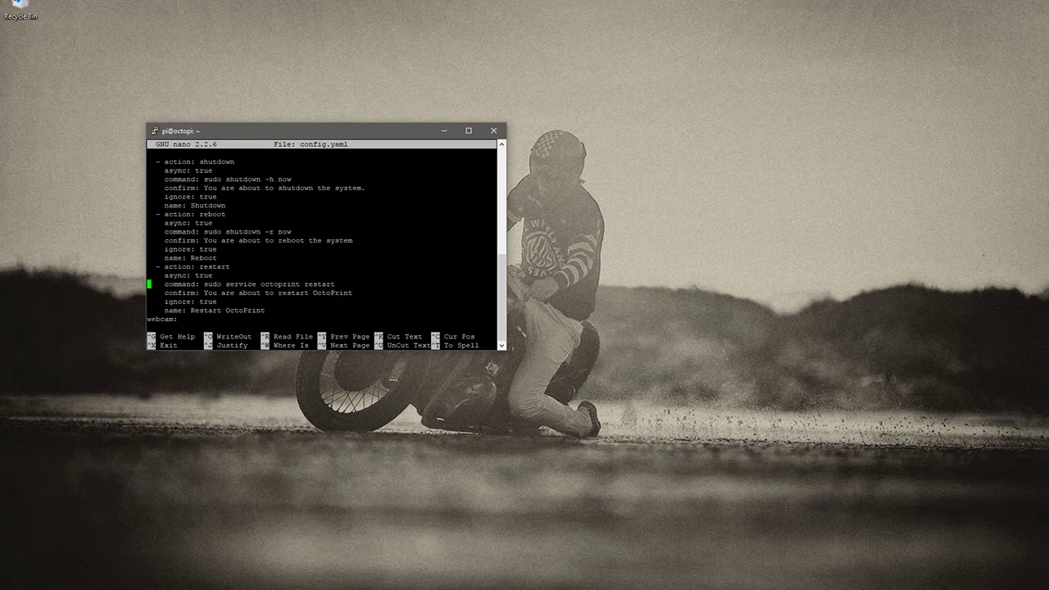
{"action": "key", "text": "Up"}
{"action": "key", "text": "Up"}
{"action": "key", "text": "Up"}
{"action": "key", "text": "Up"}
{"action": "key", "text": "Up"}
{"action": "key", "text": "Up"}
{"action": "key", "text": "Up"}
{"action": "key", "text": "Up"}
{"action": "key", "text": "Up"}
{"action": "key", "text": "Up"}
{"action": "key", "text": "Up"}
{"action": "key", "text": "Up"}
{"action": "key", "text": "Up"}
{"action": "key", "text": "Up"}
{"action": "key", "text": "Up"}
{"action": "key", "text": "Up"}
{"action": "key", "text": "Up"}
{"action": "key", "text": "Up"}
{"action": "key", "text": "Up"}
{"action": "key", "text": "Up"}
{"action": "key", "text": "Up"}
{"action": "key", "text": "Up"}
{"action": "key", "text": "Up"}
{"action": "key", "text": "Up"}
{"action": "key", "text": "Up"}
{"action": "key", "text": "Up"}
{"action": "key", "text": "Up"}
{"action": "key", "text": "Up"}
{"action": "key", "text": "Up"}
{"action": "key", "text": "Up"}
{"action": "key", "text": "Up"}
{"action": "key", "text": "Up"}
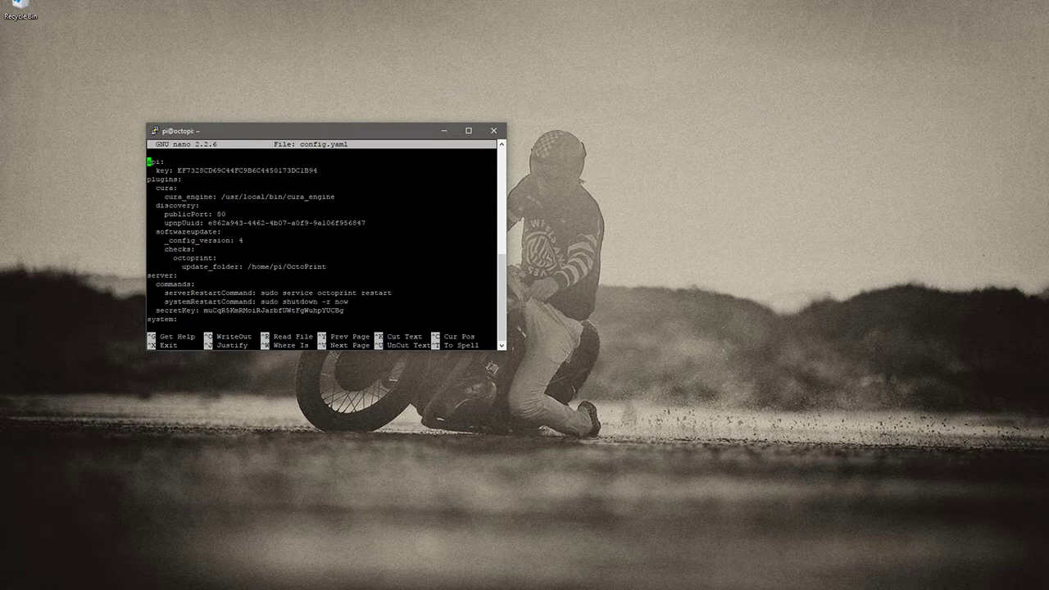
{"action": "key", "text": "Down"}
{"action": "key", "text": "Down"}
{"action": "key", "text": "Down"}
{"action": "key", "text": "Down"}
{"action": "key", "text": "Down"}
{"action": "key", "text": "Right"}
{"action": "key", "text": "Right"}
{"action": "key", "text": "Down"}
{"action": "key", "text": "Right"}
{"action": "key", "text": "Right"}
{"action": "key", "text": "Right"}
{"action": "key", "text": "Right"}
{"action": "key", "text": "Right"}
{"action": "key", "text": "Right"}
{"action": "key", "text": "Right"}
{"action": "key", "text": "Right"}
{"action": "key", "text": "Right"}
{"action": "key", "text": "Right"}
{"action": "key", "text": "Right"}
{"action": "key", "text": "Right"}
{"action": "key", "text": "Right"}
{"action": "key", "text": "Right"}
{"action": "key", "text": "Right"}
{"action": "key", "text": "Right"}
- Replace publicPort 80 with 4444 and save config.yaml
{"action": "key", "text": "BackSpace"}
{"action": "key", "text": "BackSpace"}
{"action": "type", "text": "4444"}
{"action": "key", "text": "ctrl+x"}
{"action": "key", "text": "y"}
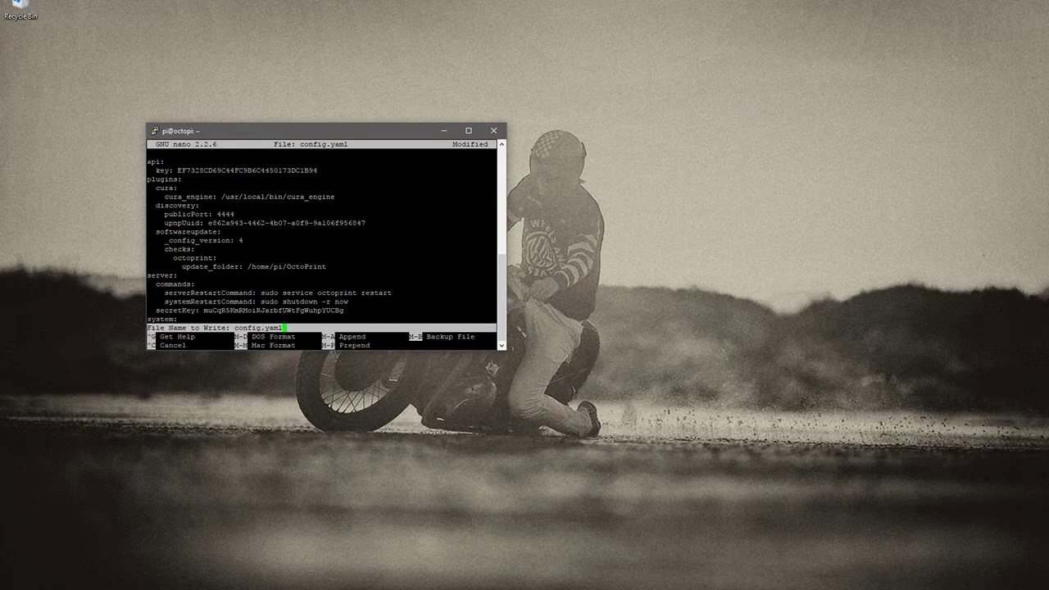
{"action": "key", "text": "Return"}
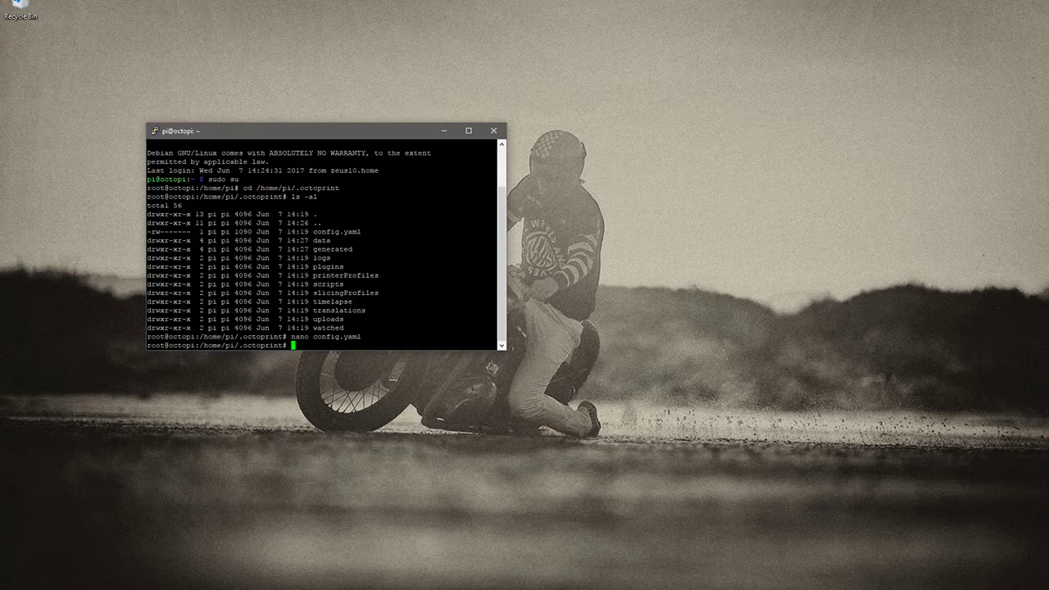
- Change to /etc/haproxy, list its contents with ls -al, and enter nano haproxy.cfg
{"action": "type", "text": "cd /etc/haproxy"}
{"action": "key", "text": "Return"}
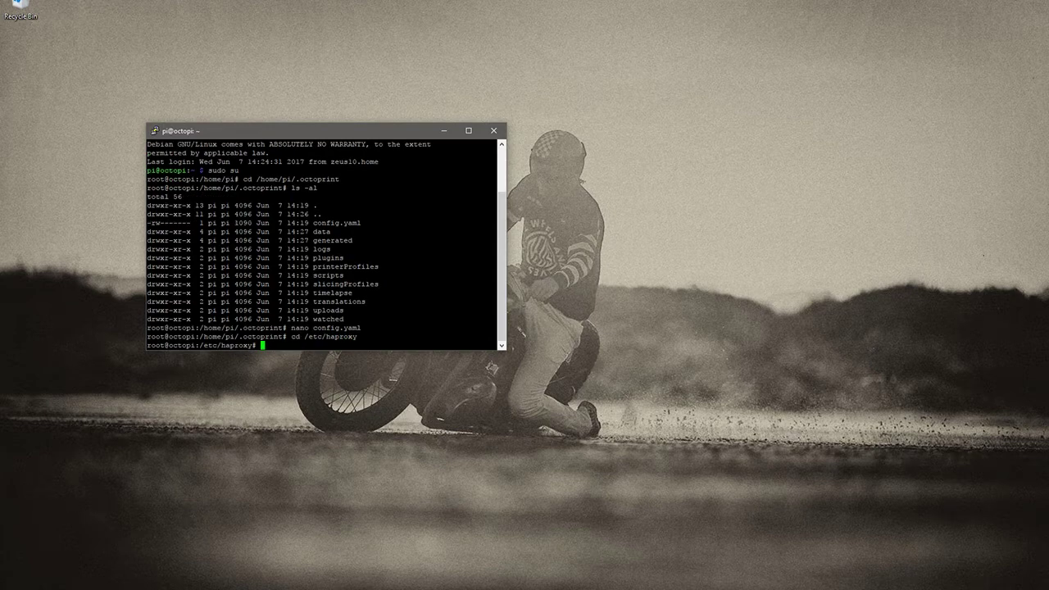
{"action": "type", "text": "ls -al"}
{"action": "key", "text": "Return"}
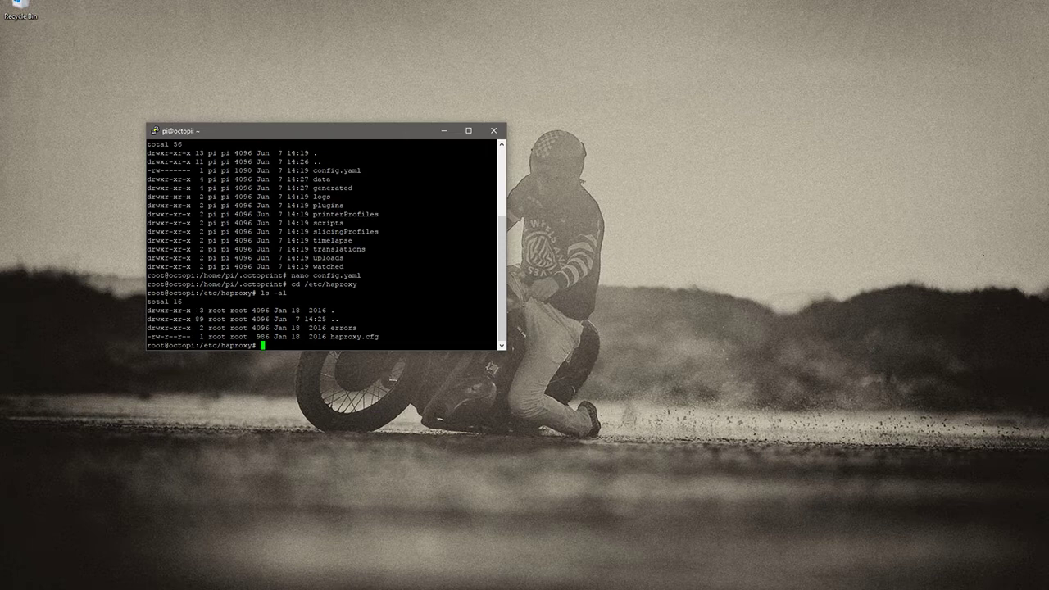
{"action": "type", "text": "nano haproxy.cfg"}
- Open haproxy.cfg in nano and go to the frontend's bind *:80 line
{"action": "key", "text": "Return"}
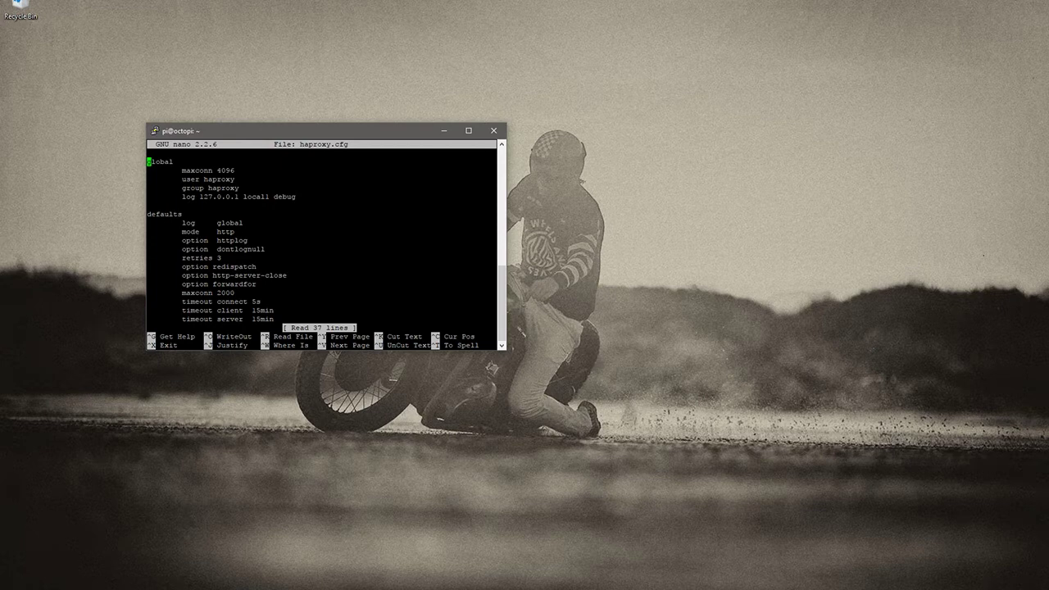
{"action": "key", "text": "Down"}
{"action": "key", "text": "Down"}
{"action": "key", "text": "Down"}
{"action": "key", "text": "Down"}
{"action": "key", "text": "Down"}
{"action": "key", "text": "Down"}
{"action": "key", "text": "Down"}
{"action": "key", "text": "Down"}
{"action": "key", "text": "Down"}
{"action": "key", "text": "Down"}
{"action": "key", "text": "Down"}
{"action": "key", "text": "Down"}
{"action": "key", "text": "Down"}
{"action": "key", "text": "Down"}
{"action": "key", "text": "Down"}
{"action": "key", "text": "Down"}
{"action": "key", "text": "Down"}
{"action": "key", "text": "Down"}
{"action": "key", "text": "Down"}
{"action": "key", "text": "Down"}
{"action": "key", "text": "Down"}
{"action": "key", "text": "Down"}
{"action": "key", "text": "Down"}
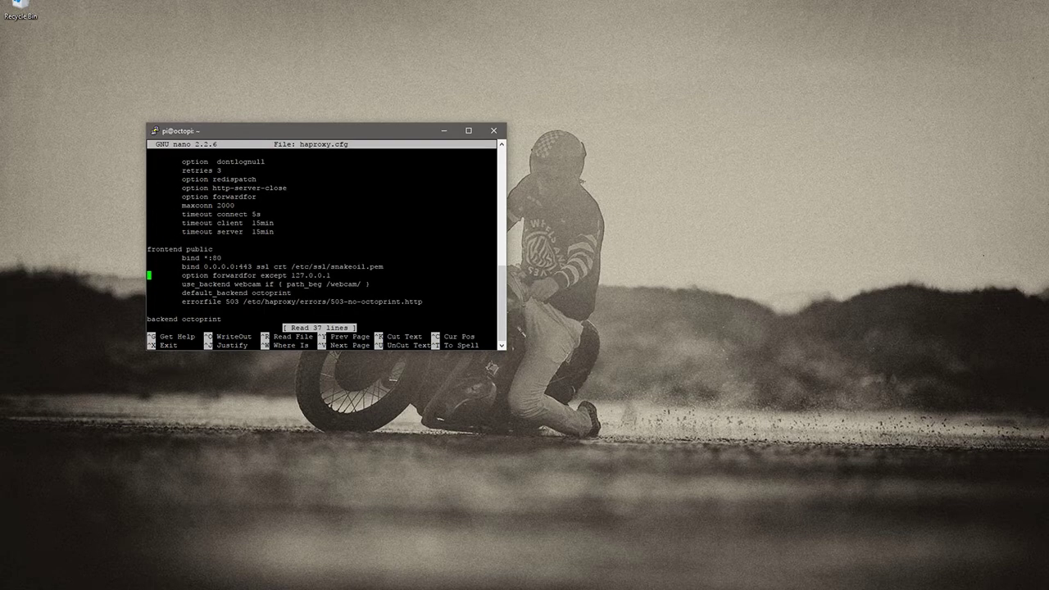
{"action": "key", "text": "Up"}
{"action": "key", "text": "Up"}
{"action": "key", "text": "Up"}
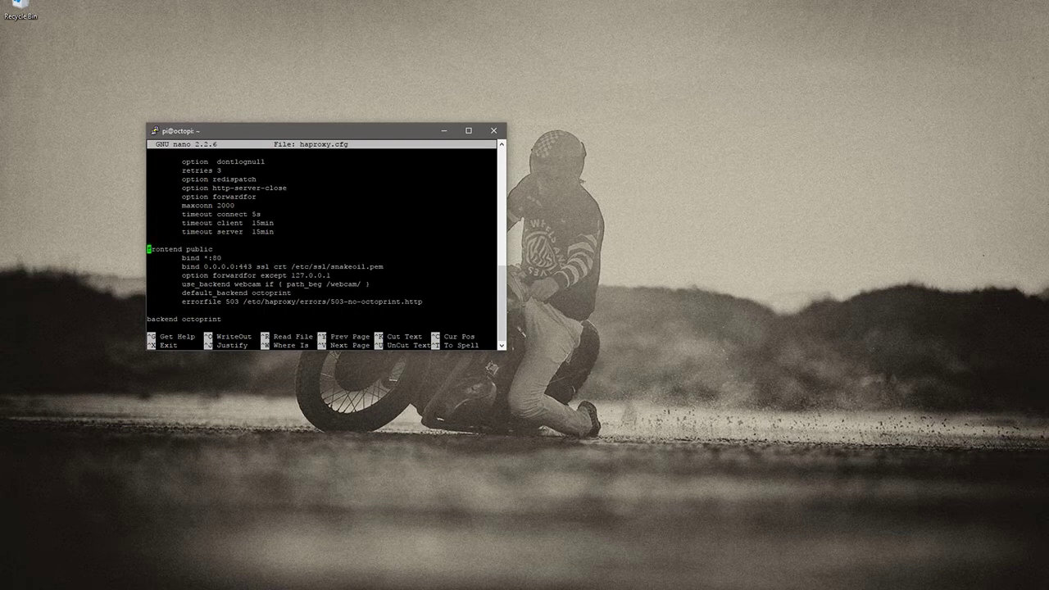
{"action": "key", "text": "Down"}
{"action": "key", "text": "Right"}
{"action": "key", "text": "Right"}
{"action": "key", "text": "Right"}
{"action": "key", "text": "Right"}
{"action": "key", "text": "Right"}
{"action": "key", "text": "Right"}
{"action": "key", "text": "Right"}
- Change the bind port from 80 to 4444 and save haproxy.cfg
{"action": "key", "text": "Right"}
{"action": "key", "text": "Right"}
{"action": "key", "text": "Right"}
{"action": "key", "text": "Right"}
{"action": "key", "text": "Right"}
{"action": "key", "text": "Right"}
{"action": "key", "text": "Right"}
{"action": "key", "text": "Delete"}
{"action": "key", "text": "Delete"}
{"action": "type", "text": "4444"}
{"action": "key", "text": "Down"}
{"action": "key", "text": "Right"}
{"action": "key", "text": "Right"}
{"action": "key", "text": "Right"}
{"action": "key", "text": "Right"}
{"action": "key", "text": "Right"}
{"action": "key", "text": "Up"}
{"action": "key", "text": "ctrl+x"}
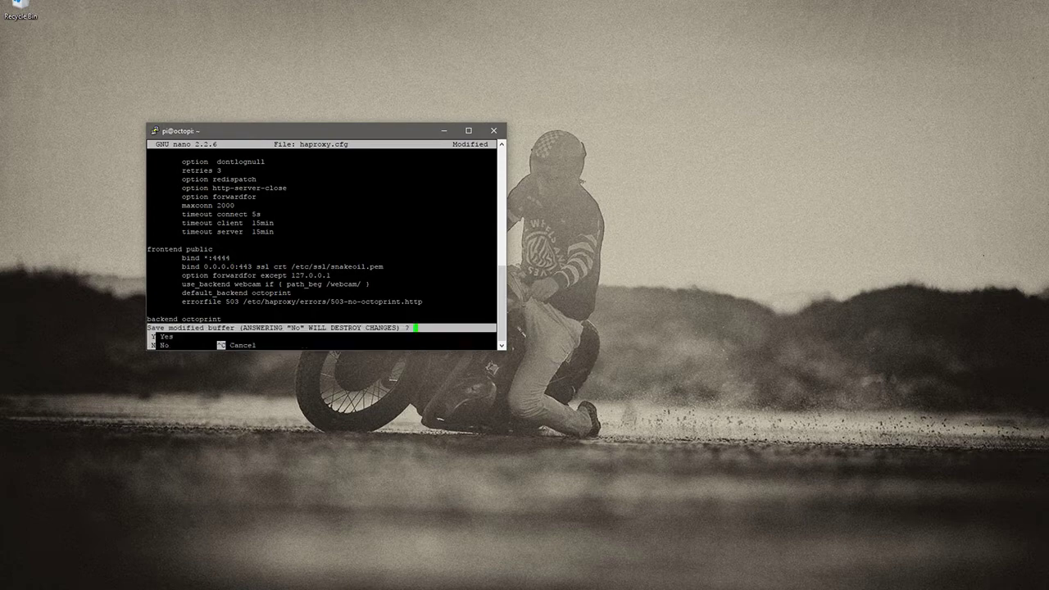
{"action": "key", "text": "y"}
{"action": "key", "text": "Return"}
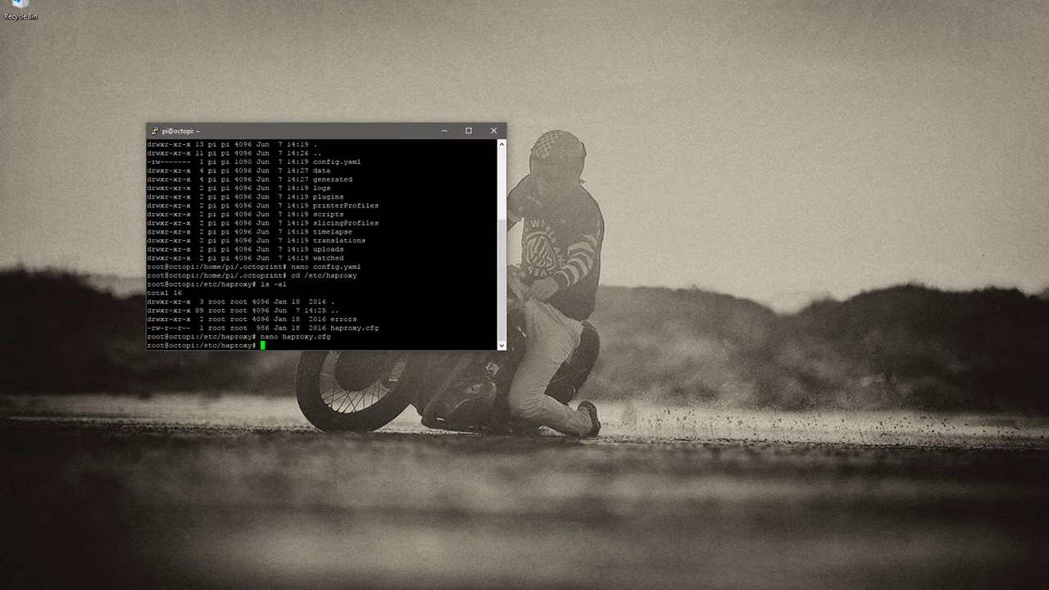
- Leave the root shell and end the Pi session with two exit commands
{"action": "type", "text": "exit"}
{"action": "key", "text": "Return"}
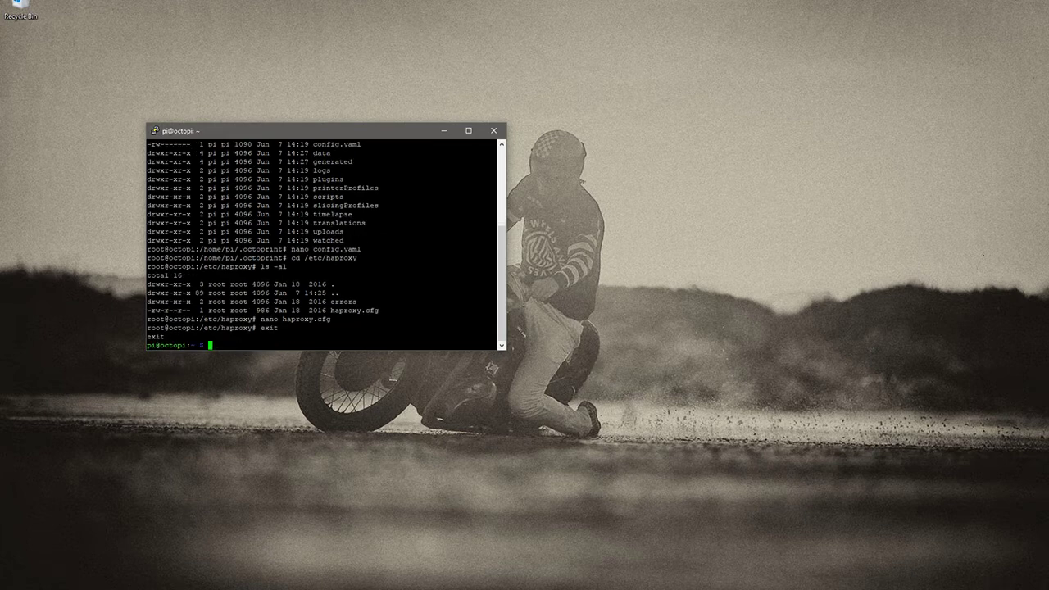
{"action": "type", "text": "exit"}
{"action": "key", "text": "Return"}
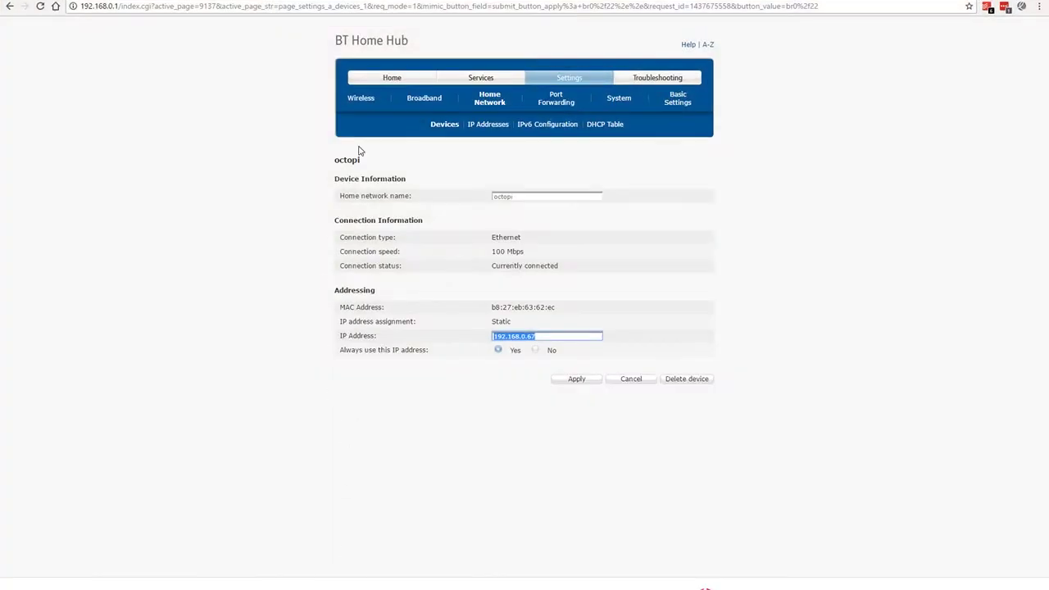
- Open a new Chrome tab and enter the address 192.168.0.67:4444
{"action": "key", "text": "alt+Home"}
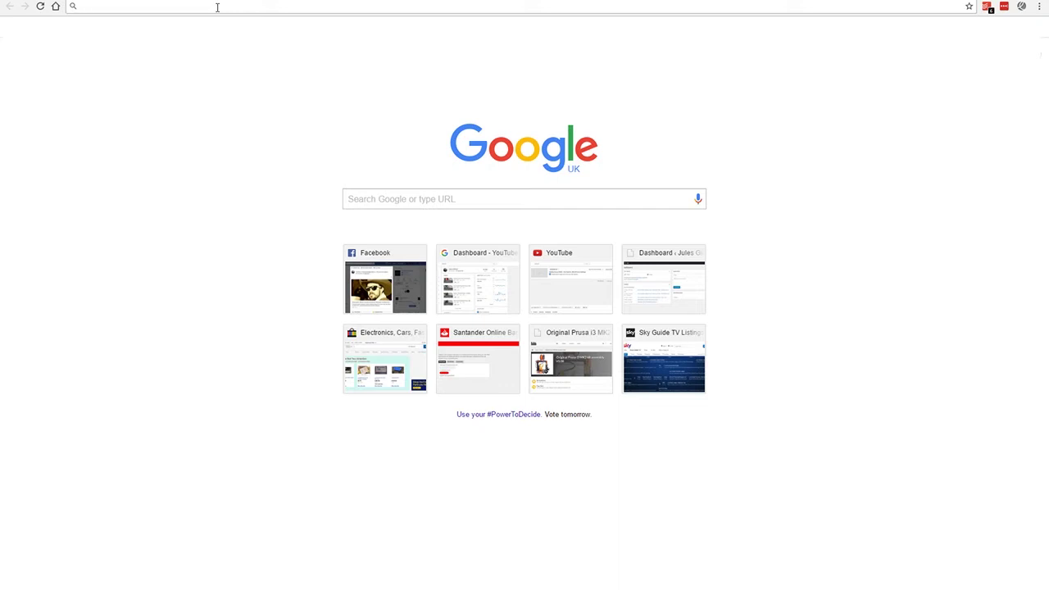
{"action": "type", "text": "192.16"}
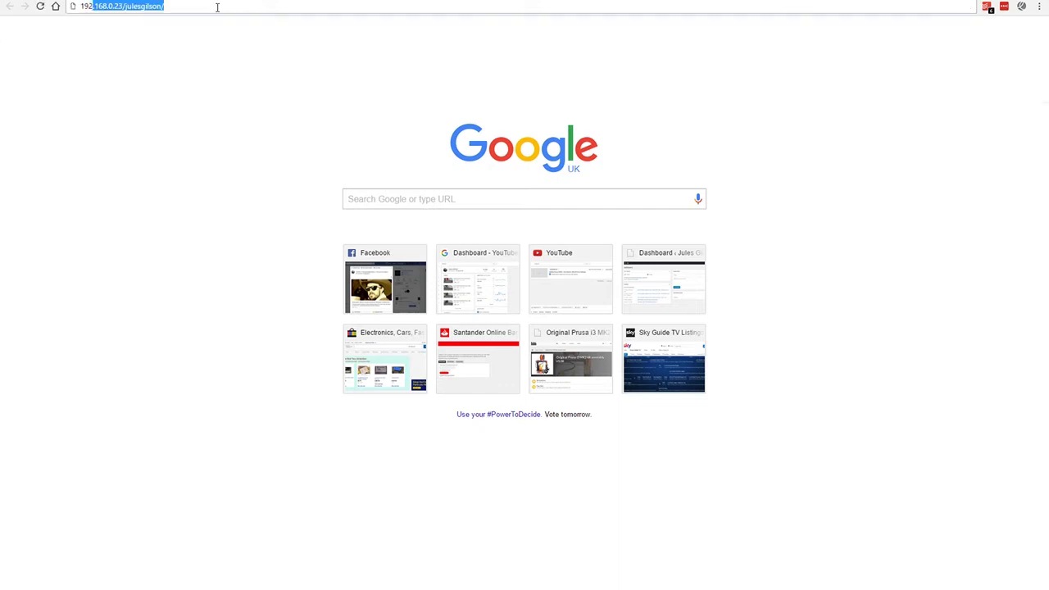
{"action": "type", "text": "8.0.67"}
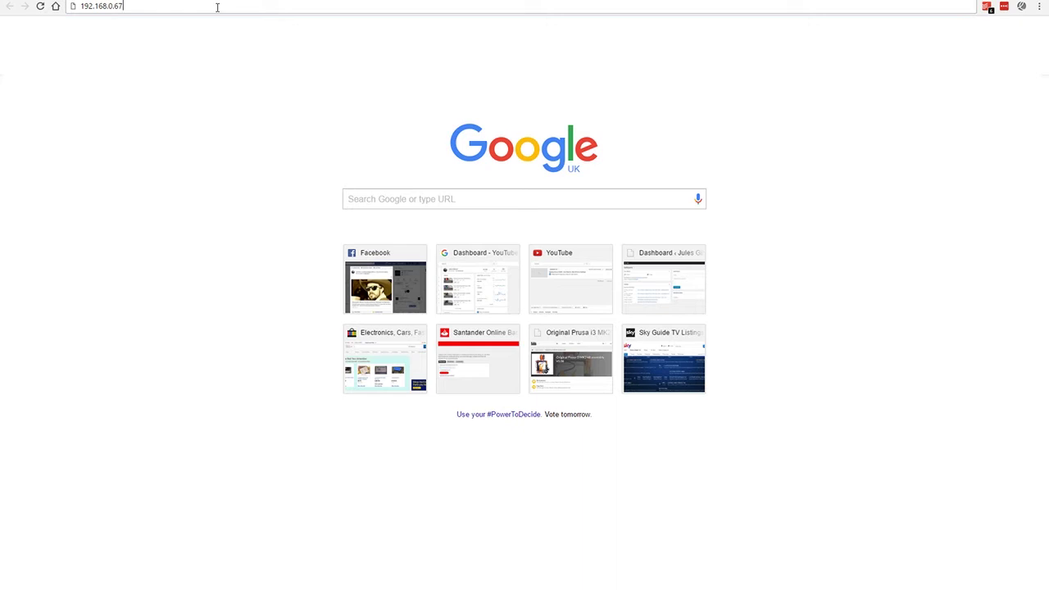
{"action": "type", "text": "4444"}
- Load OctoPrint and create the admin account with username and confirmed password, keeping access control enabled
{"action": "key", "text": "Return"}
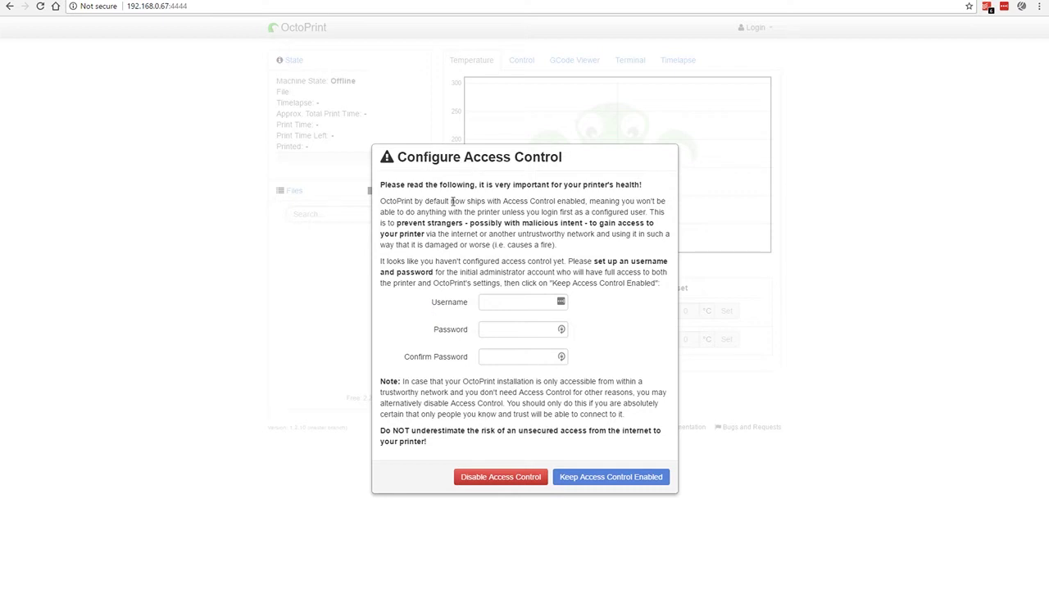
{"action": "left_click", "coordinate": [513, 304]}
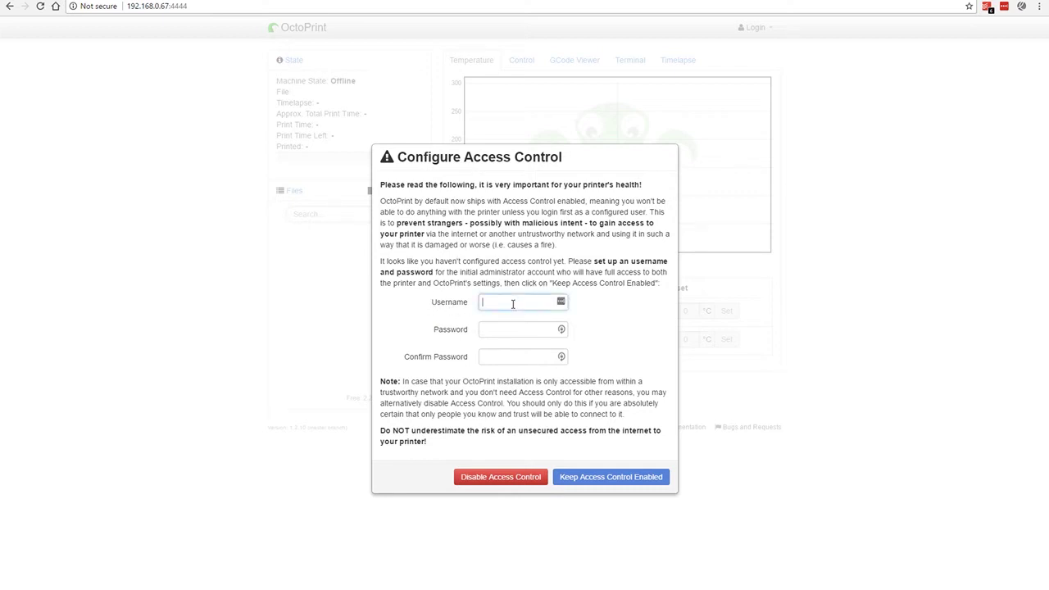
{"action": "type", "text": "jules"}
{"action": "key", "text": "Tab"}
{"action": "type", "text": "p"}
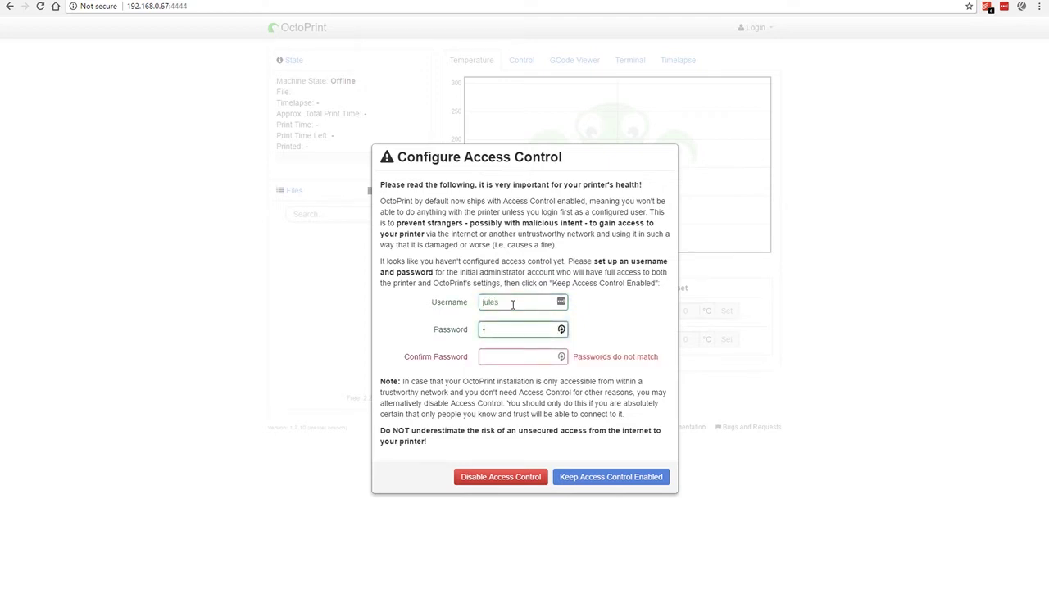
{"action": "type", "text": "•••••••••"}
{"action": "key", "text": "Tab"}
{"action": "type", "text": "••••"}
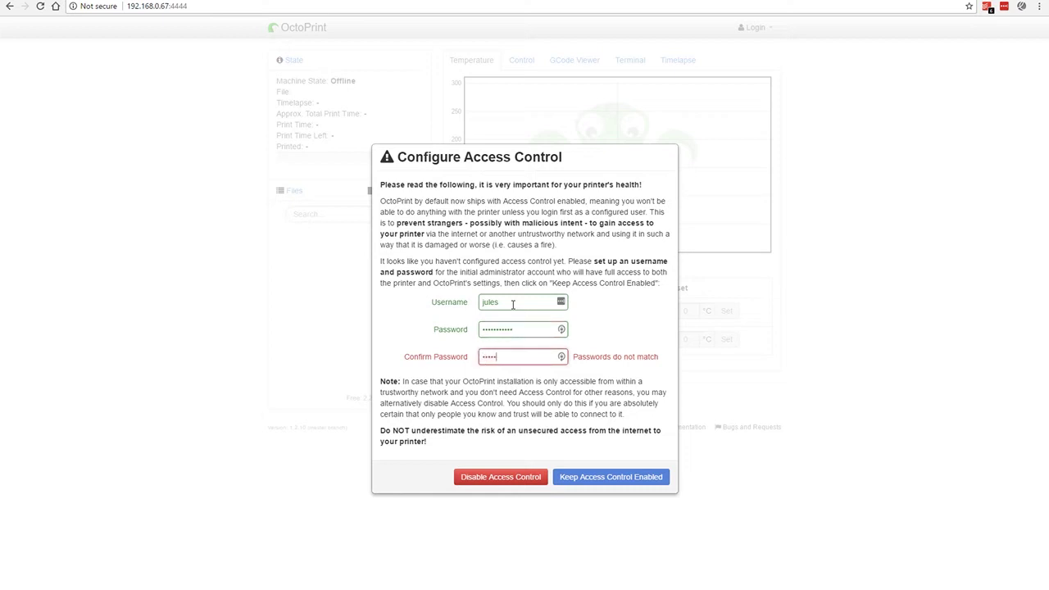
{"action": "type", "text": "••••••"}
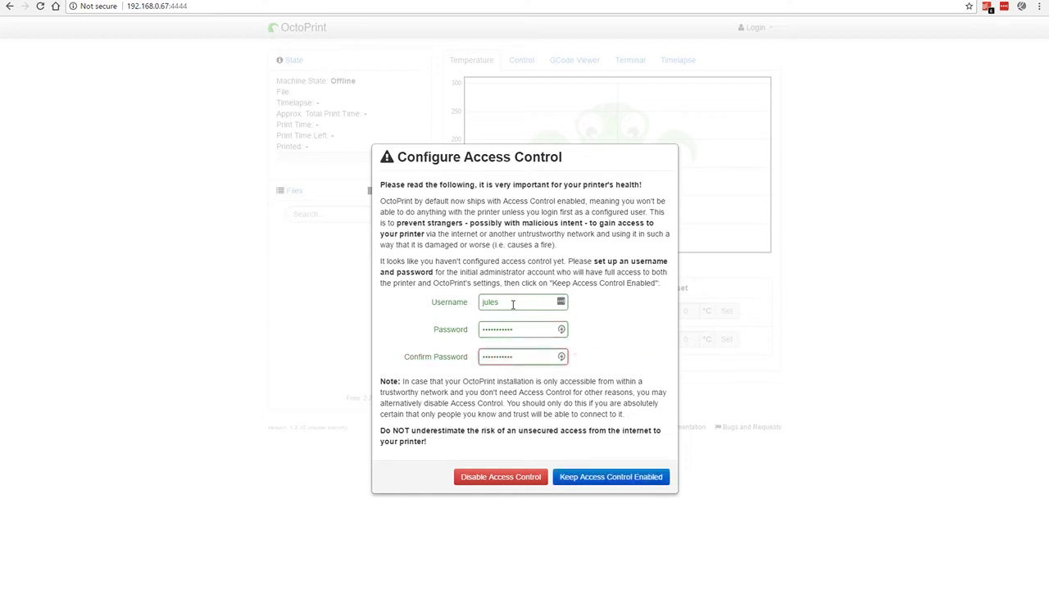
{"action": "left_click", "coordinate": [598, 484]}
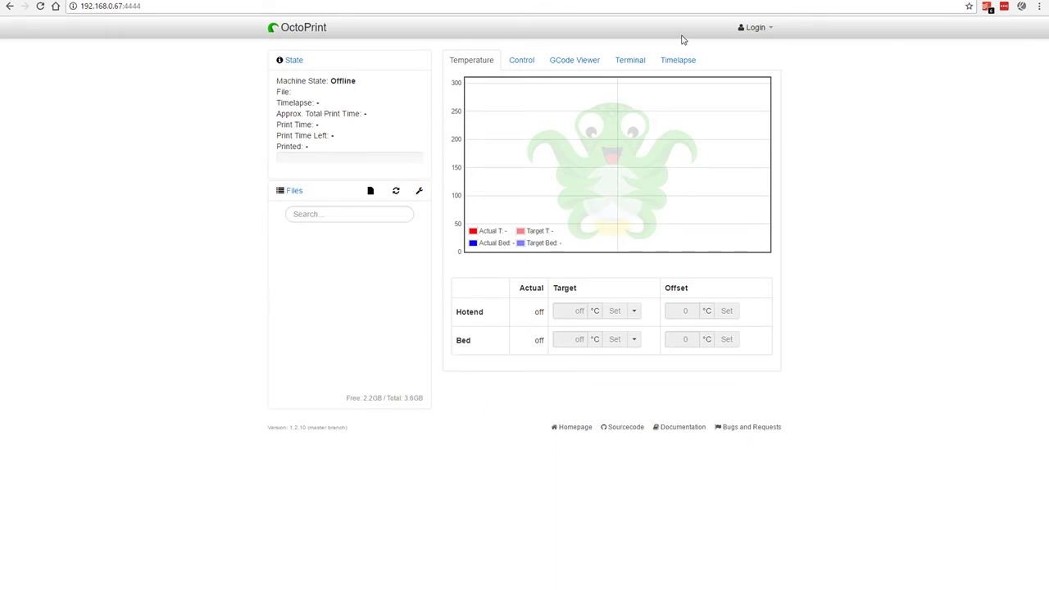
- Log in with the admin username and password, with Remember me ticked
{"action": "left_click", "coordinate": [757, 31]}
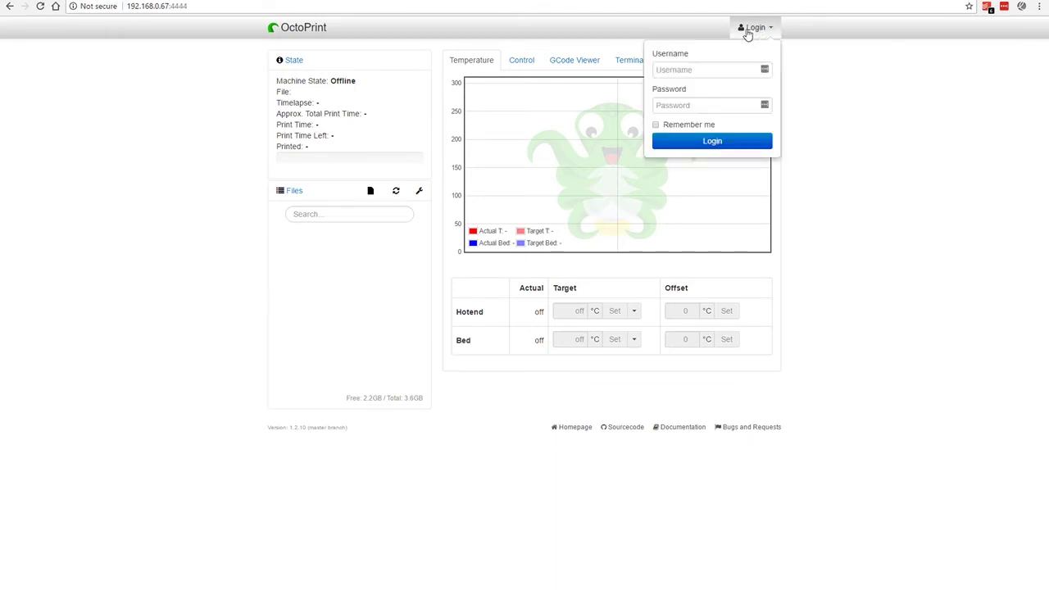
{"action": "left_click", "coordinate": [665, 71]}
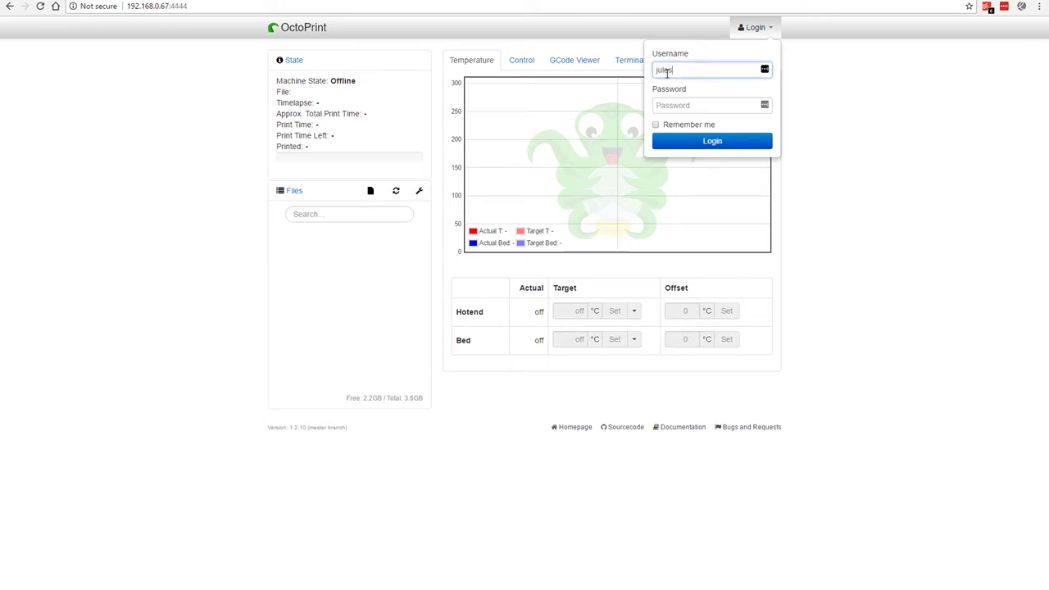
{"action": "key", "text": "Tab"}
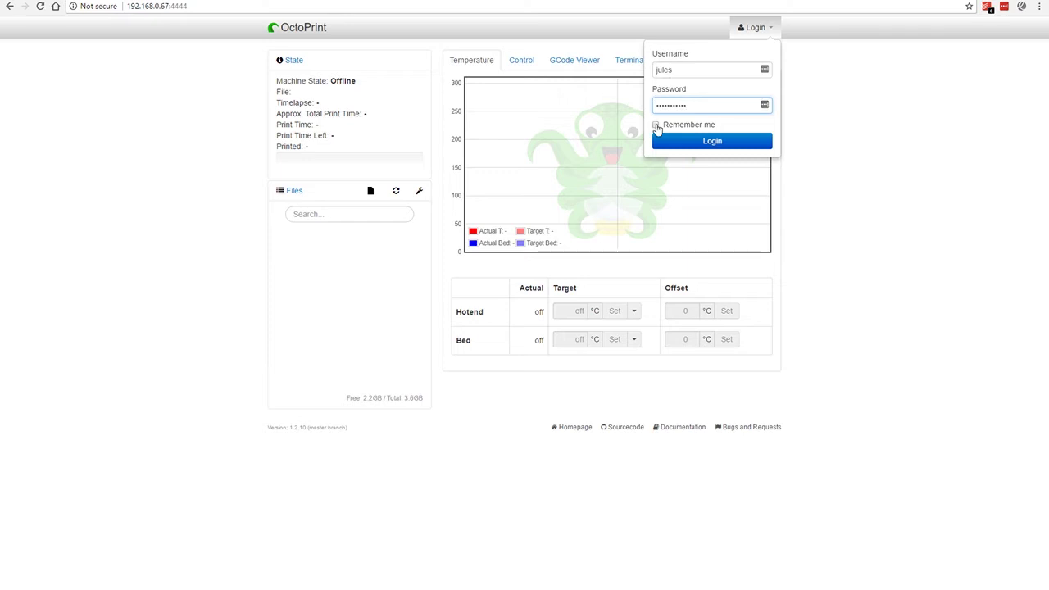
{"action": "left_click", "coordinate": [657, 126]}
{"action": "left_click", "coordinate": [719, 143]}
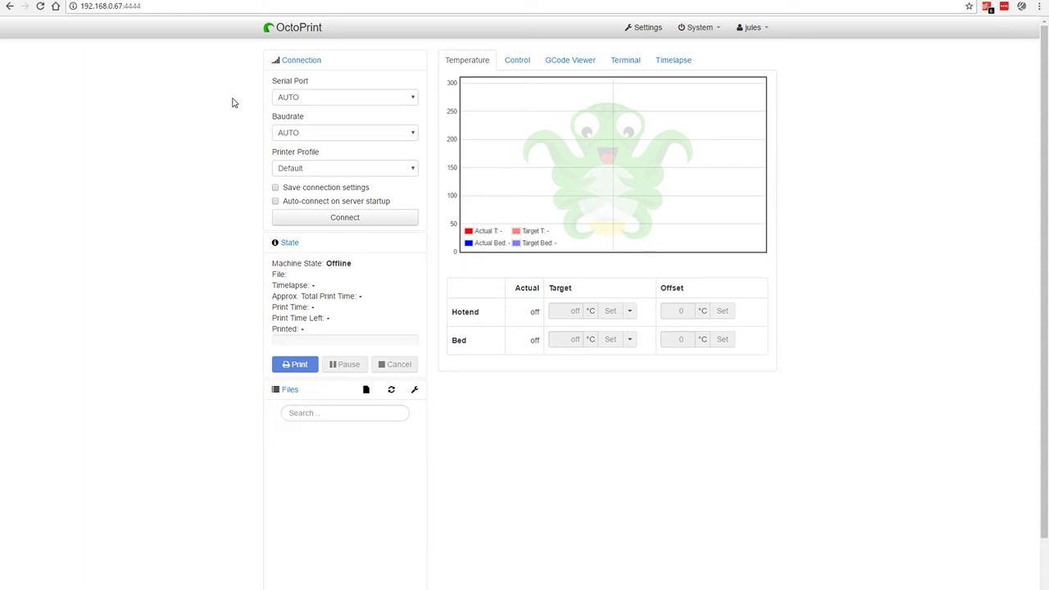
- Leave the serial port on AUTO and set the baud rate to 250000
{"action": "left_click", "coordinate": [318, 101]}
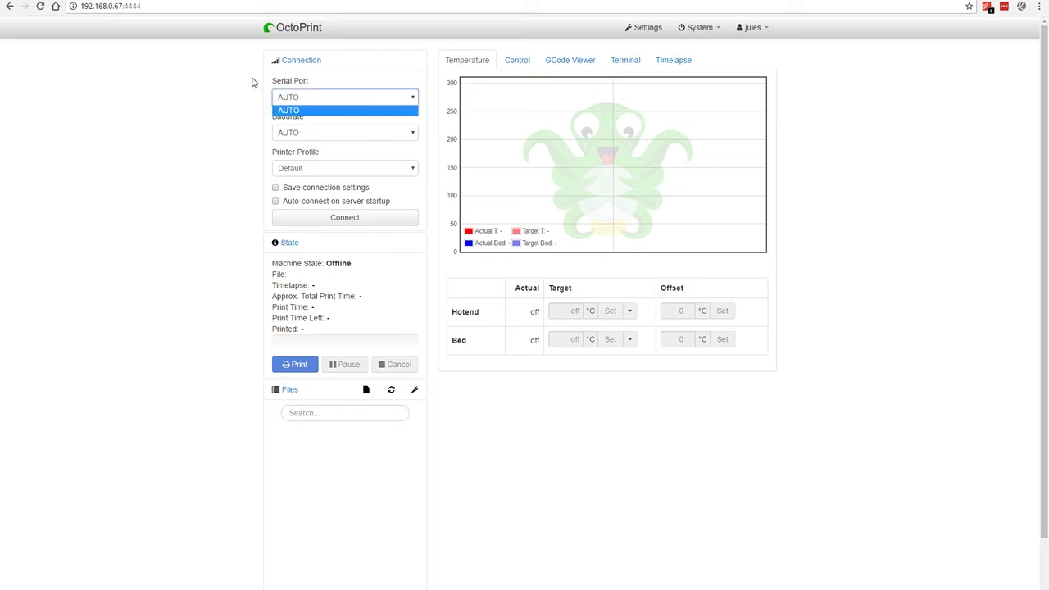
{"action": "left_click", "coordinate": [223, 90]}
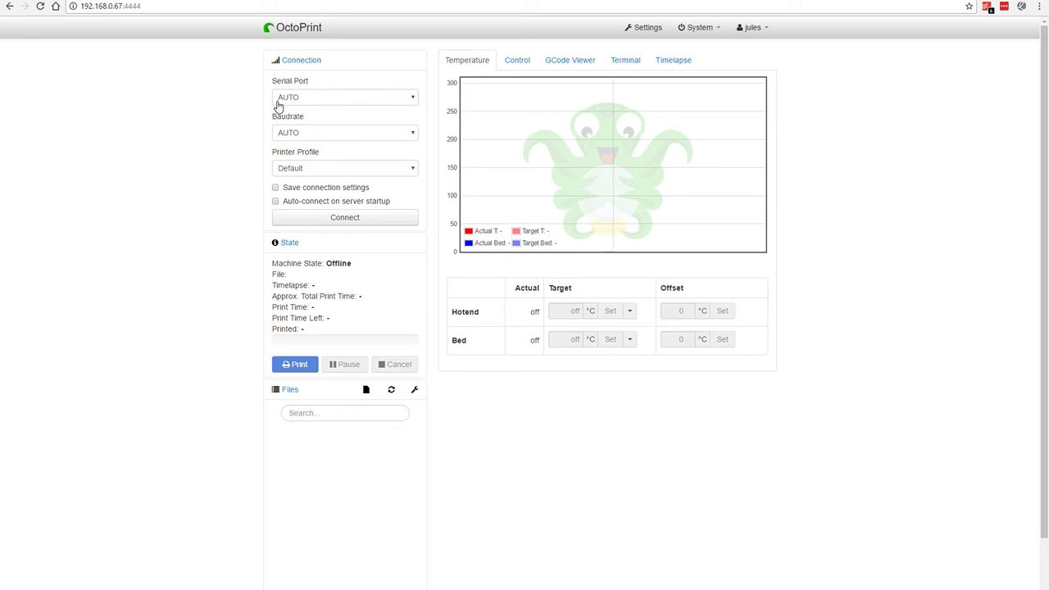
{"action": "left_click", "coordinate": [280, 105]}
{"action": "left_click", "coordinate": [269, 97]}
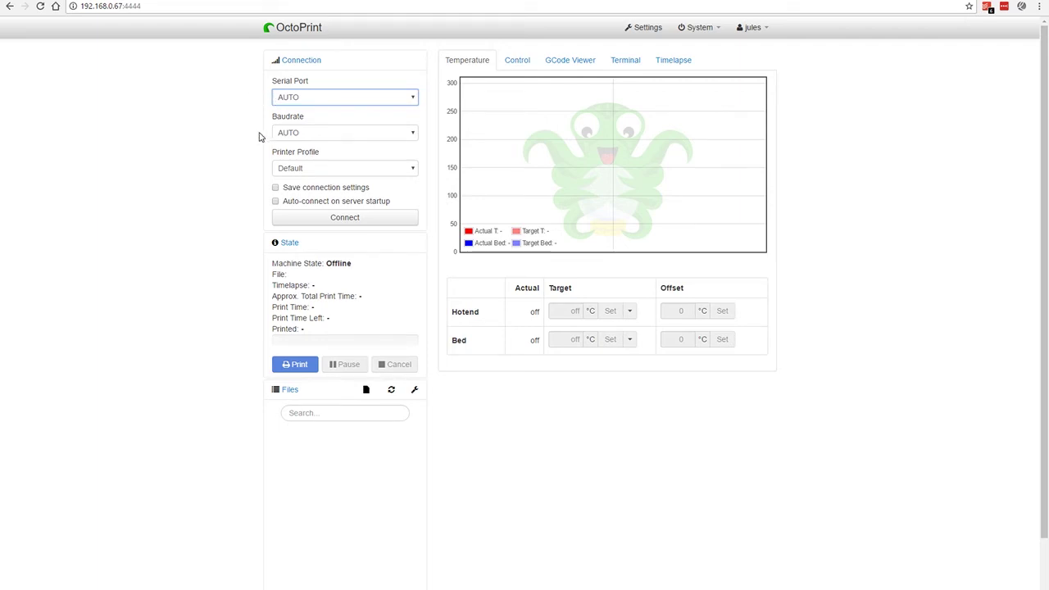
{"action": "left_click", "coordinate": [327, 134]}
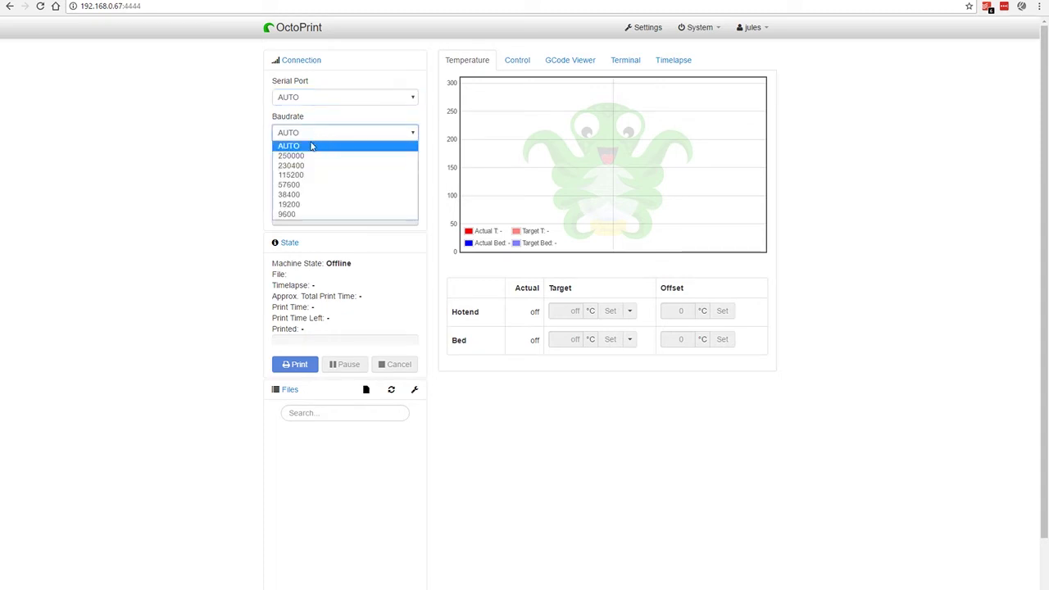
{"action": "left_click", "coordinate": [297, 156]}
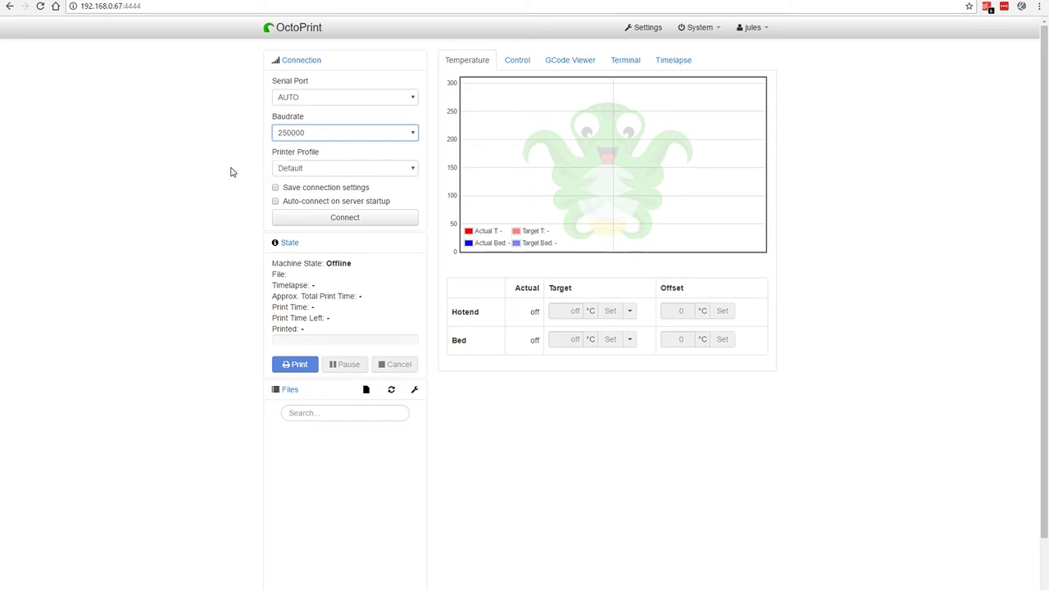
- Save the connection settings, connect to the printer, and re-expand the Connection panel
{"action": "left_click", "coordinate": [277, 188]}
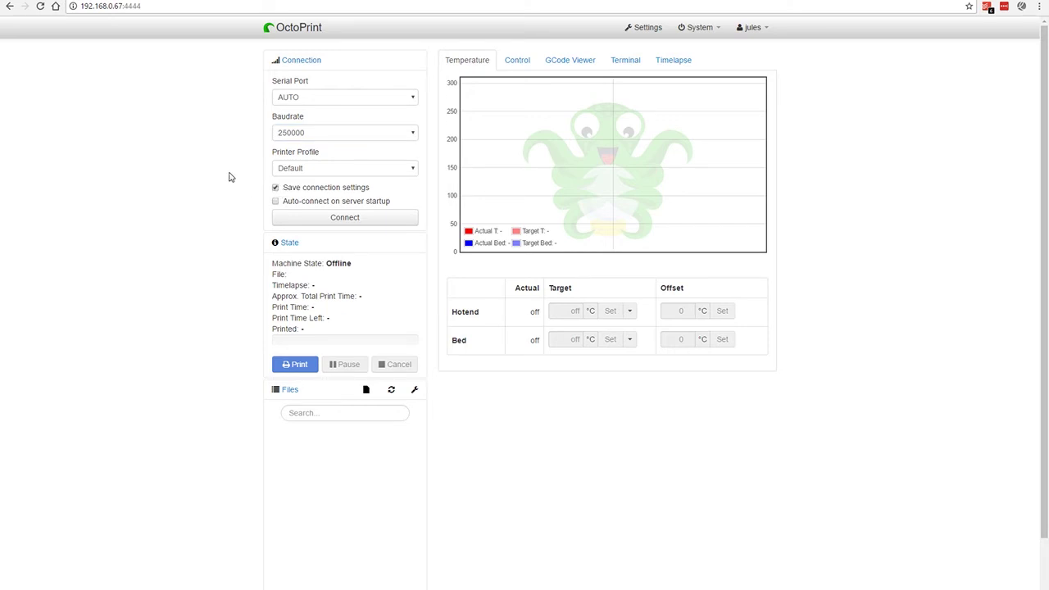
{"action": "left_click", "coordinate": [316, 215]}
{"action": "left_click", "coordinate": [363, 220]}
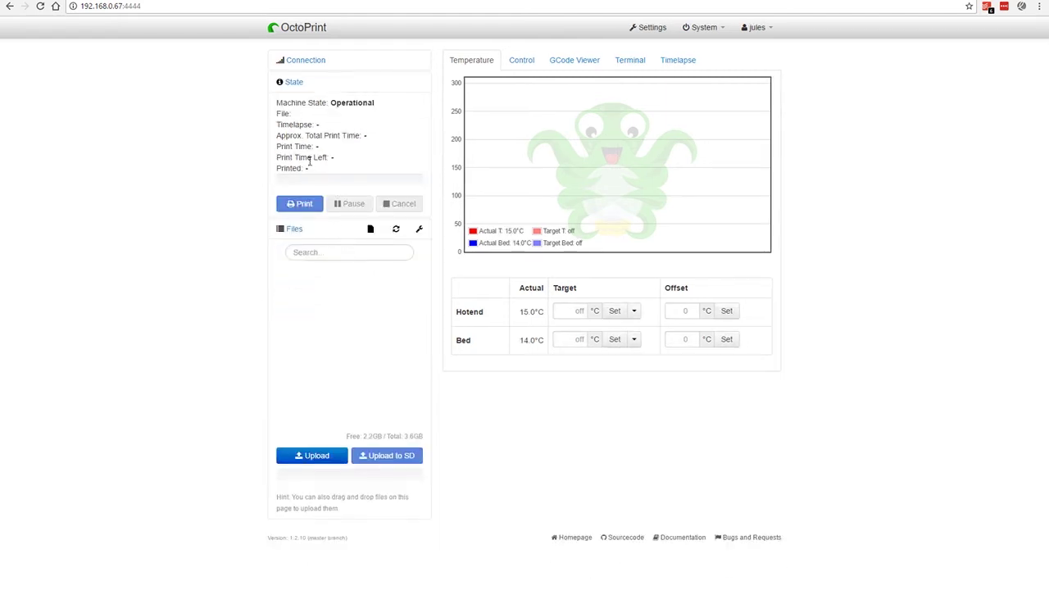
{"action": "left_click", "coordinate": [304, 62]}
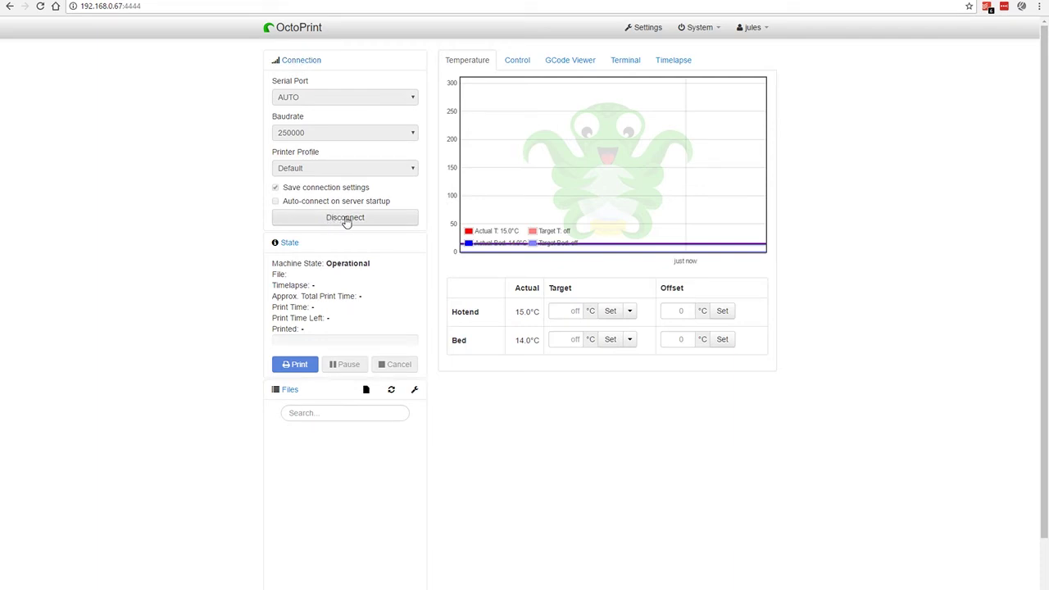
- Disconnect, select serial port /dev/ttyUSB0, save the connection settings, and reconnect
{"action": "left_click", "coordinate": [346, 220]}
{"action": "left_click", "coordinate": [407, 99]}
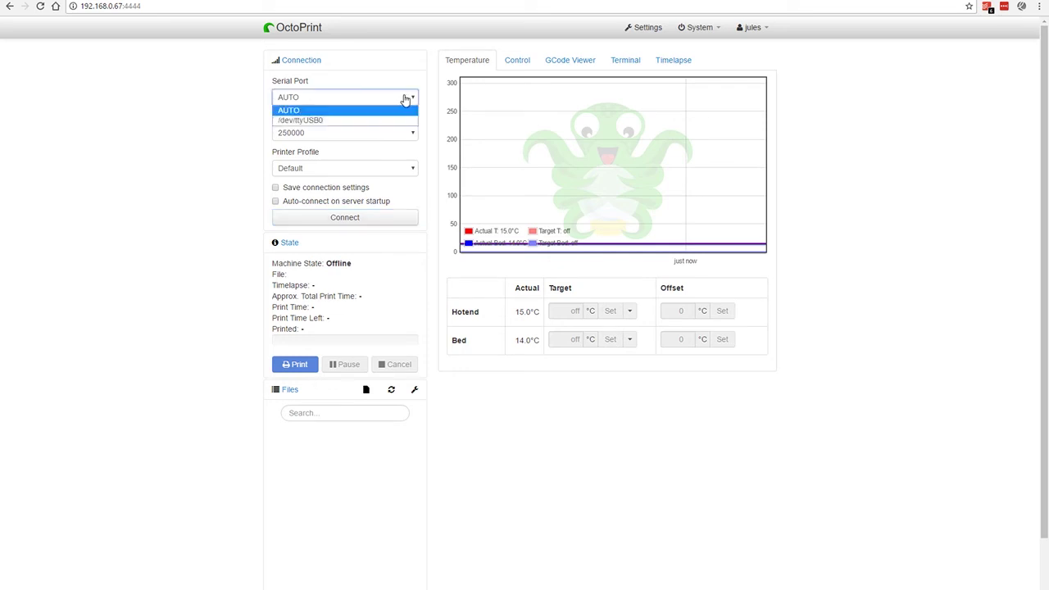
{"action": "left_click", "coordinate": [311, 122]}
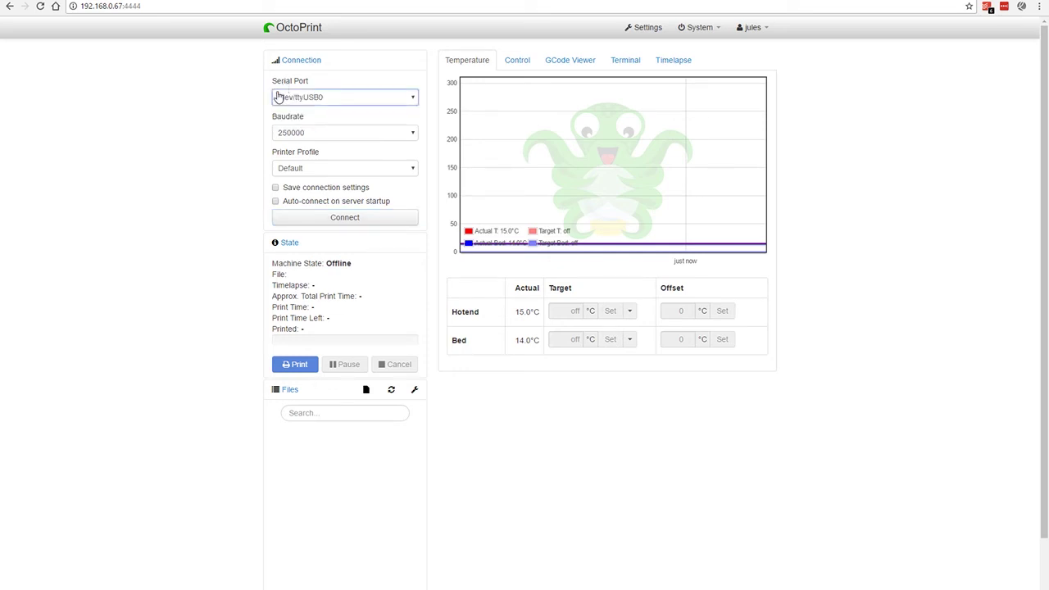
{"action": "left_click", "coordinate": [276, 189]}
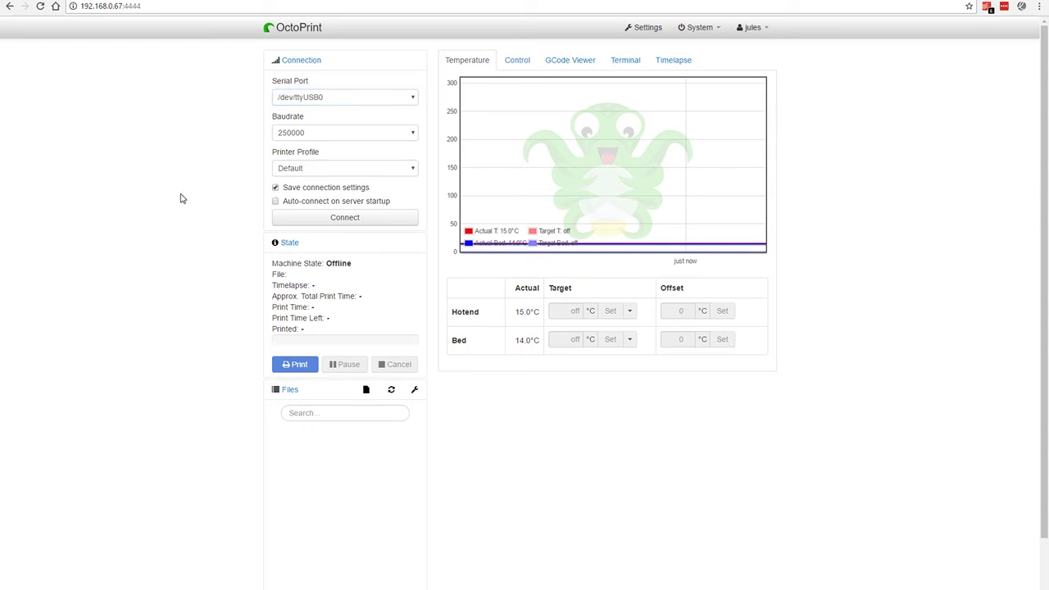
{"action": "left_click", "coordinate": [342, 217]}
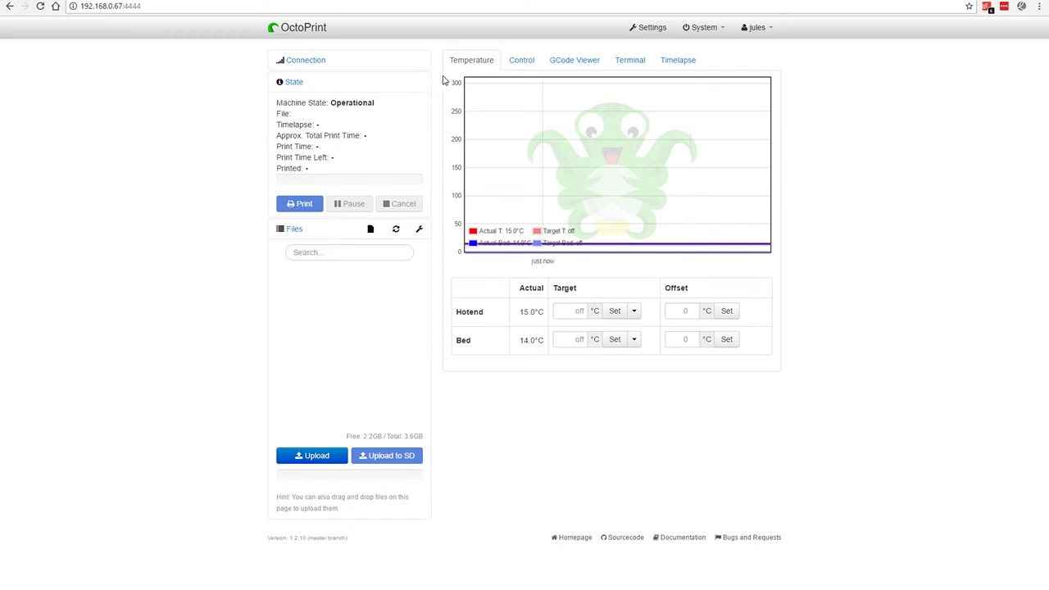
- Jog the bed two steps along Y and one step back while watching the webcam, then show Temperature again
{"action": "left_click", "coordinate": [522, 61]}
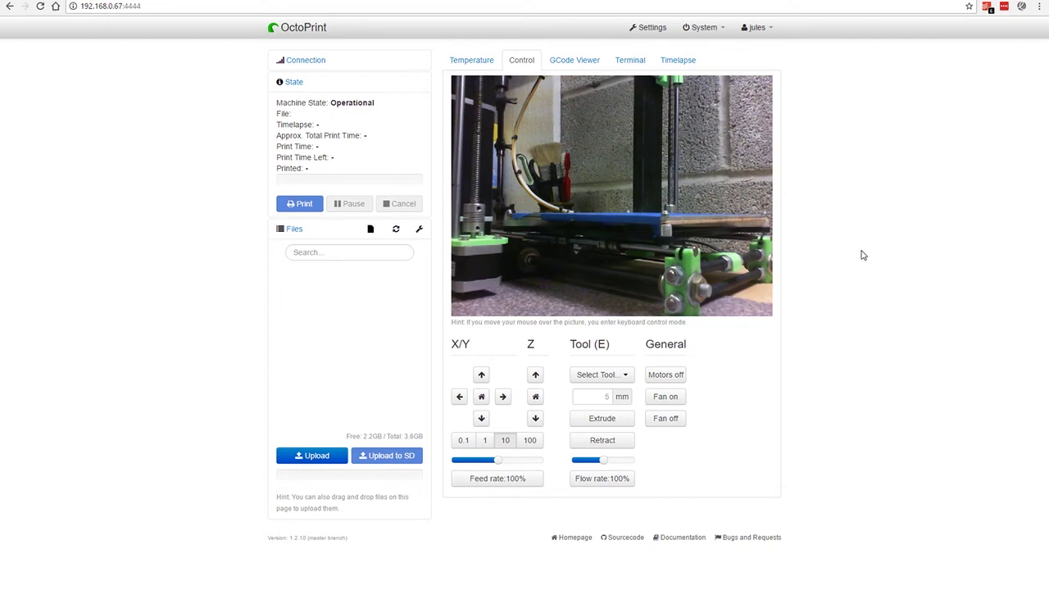
{"action": "left_click", "coordinate": [482, 419]}
{"action": "left_click", "coordinate": [482, 419]}
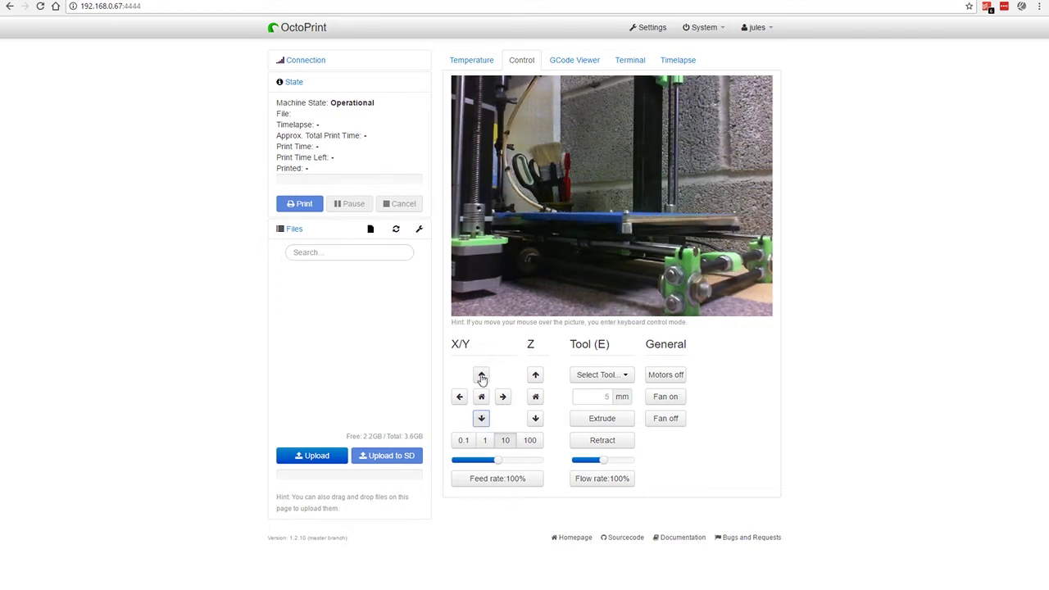
{"action": "left_click", "coordinate": [481, 376]}
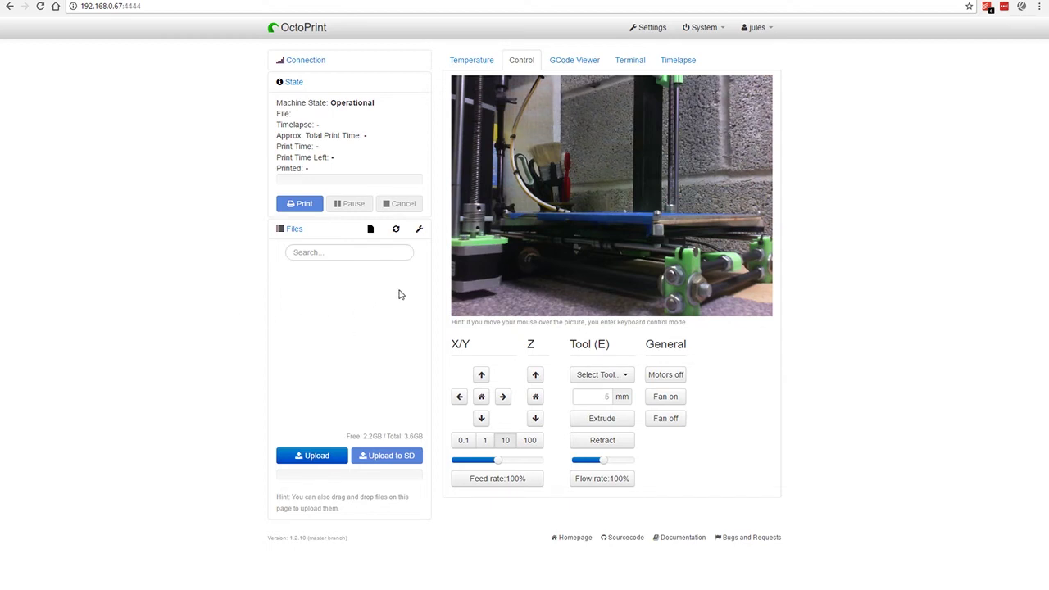
{"action": "left_click", "coordinate": [480, 61]}
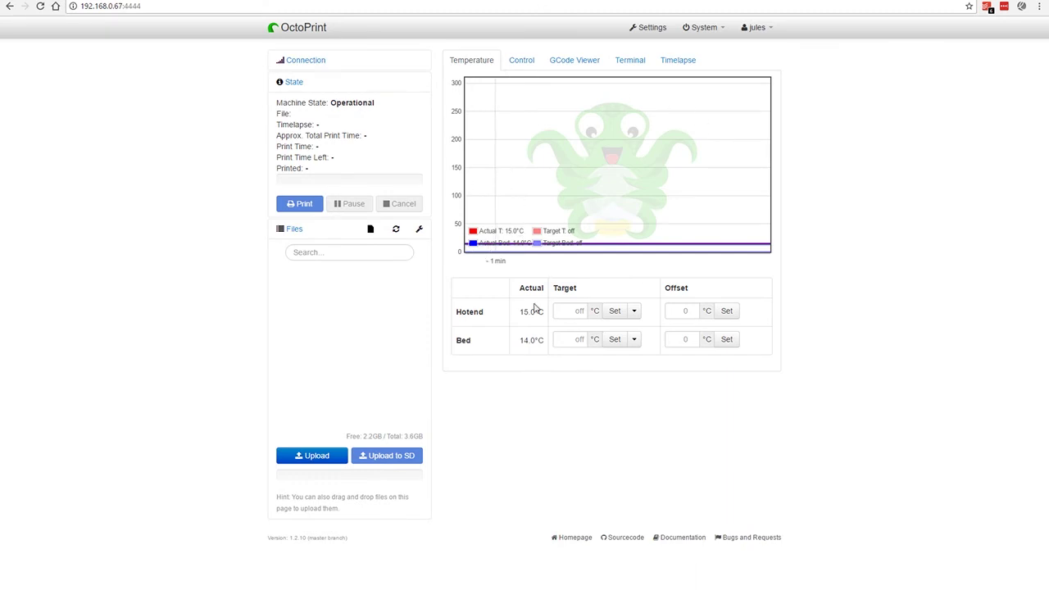
- Set the bed target to 45°C briefly, then switch the bed target back to Off
{"action": "left_click", "coordinate": [586, 339]}
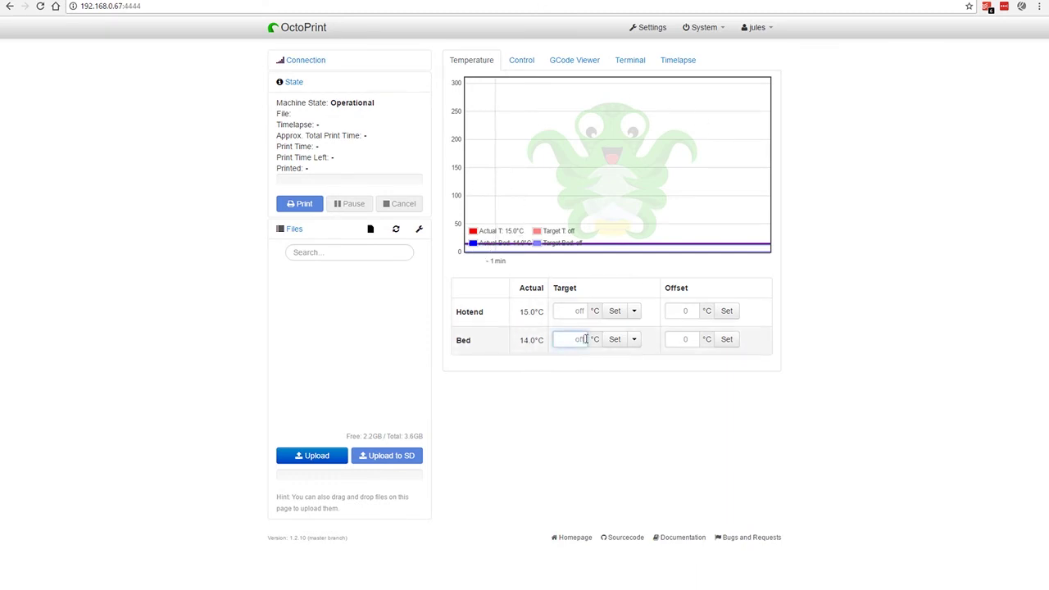
{"action": "type", "text": "45"}
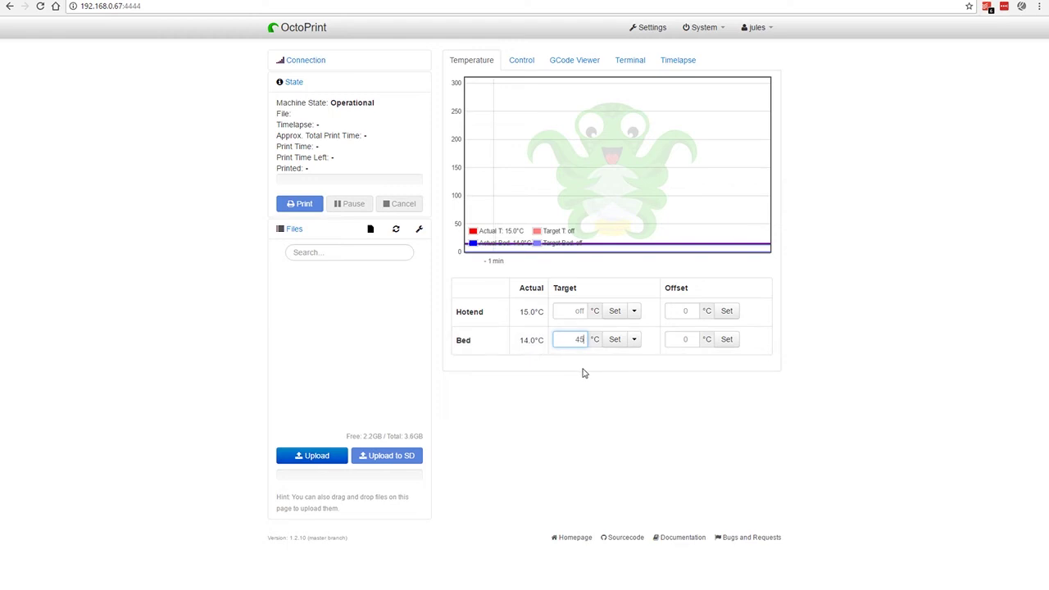
{"action": "left_click", "coordinate": [614, 339]}
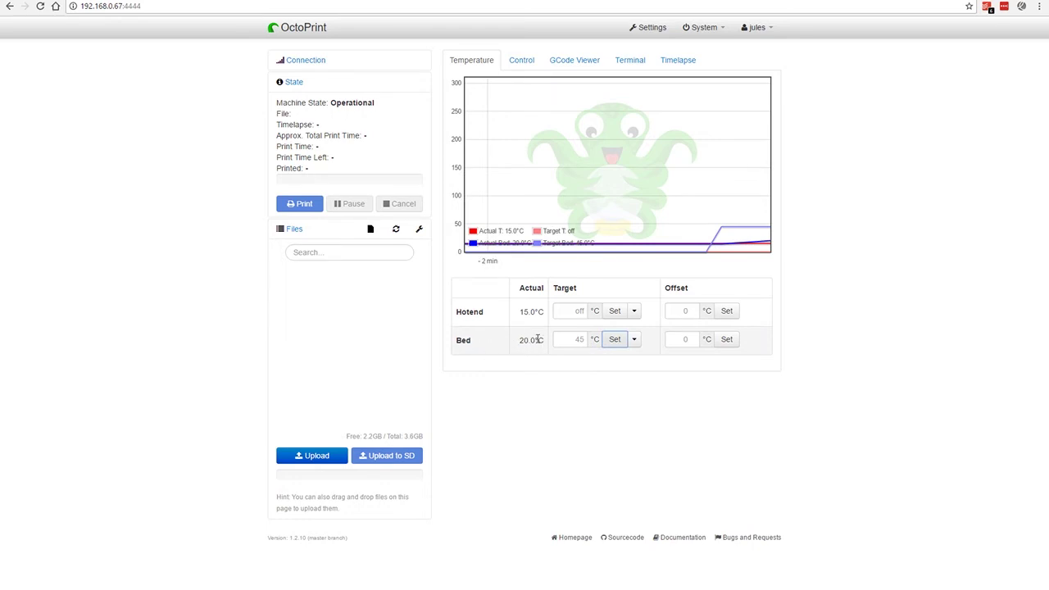
{"action": "left_click", "coordinate": [634, 339]}
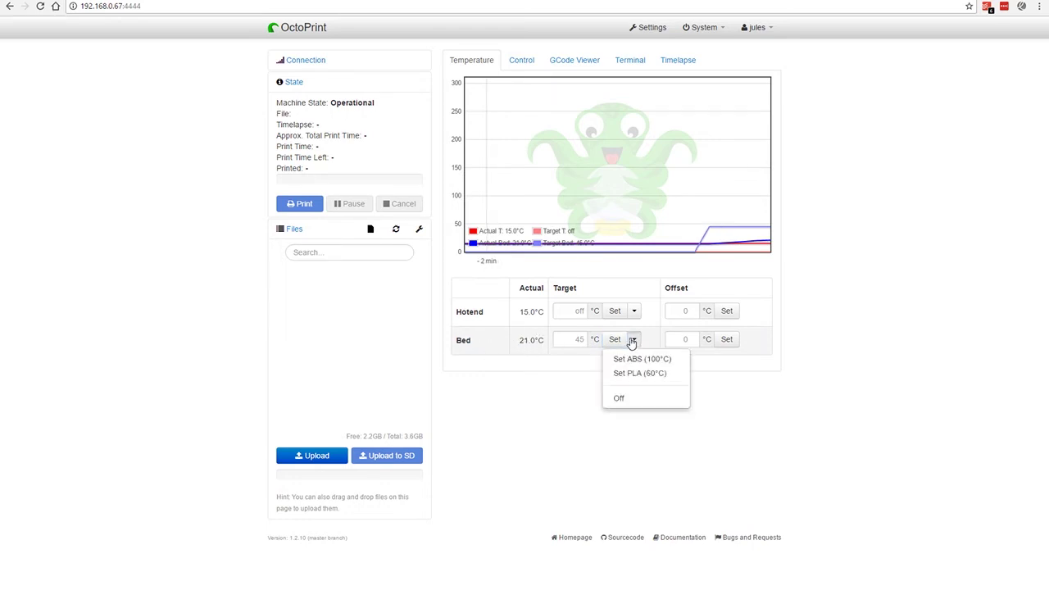
{"action": "left_click", "coordinate": [619, 401]}
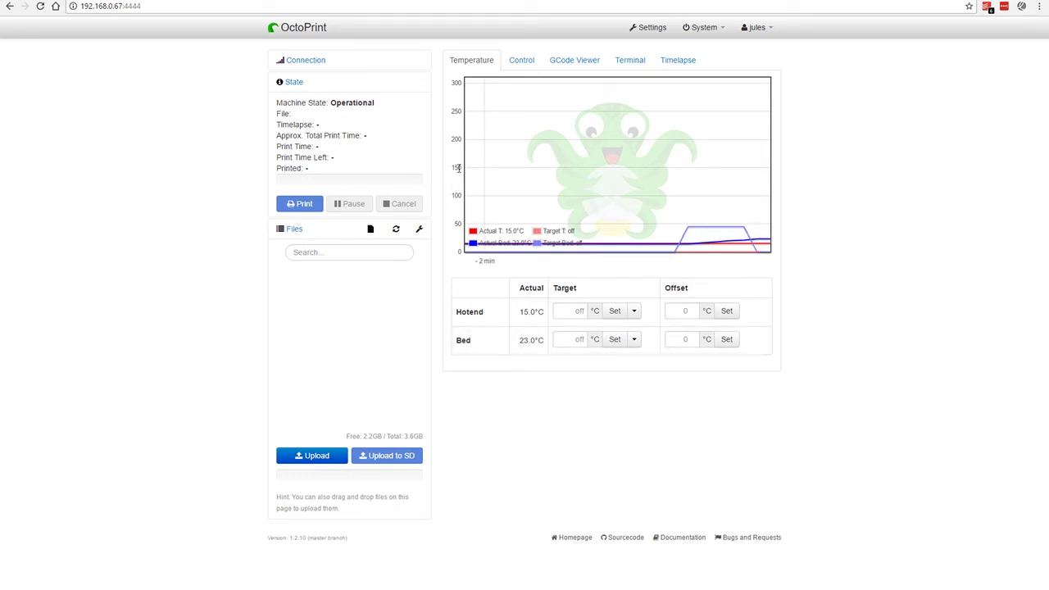
- Show the Control tab with the live webcam feed and the jog, extruder and fan controls
{"action": "left_click", "coordinate": [525, 61]}
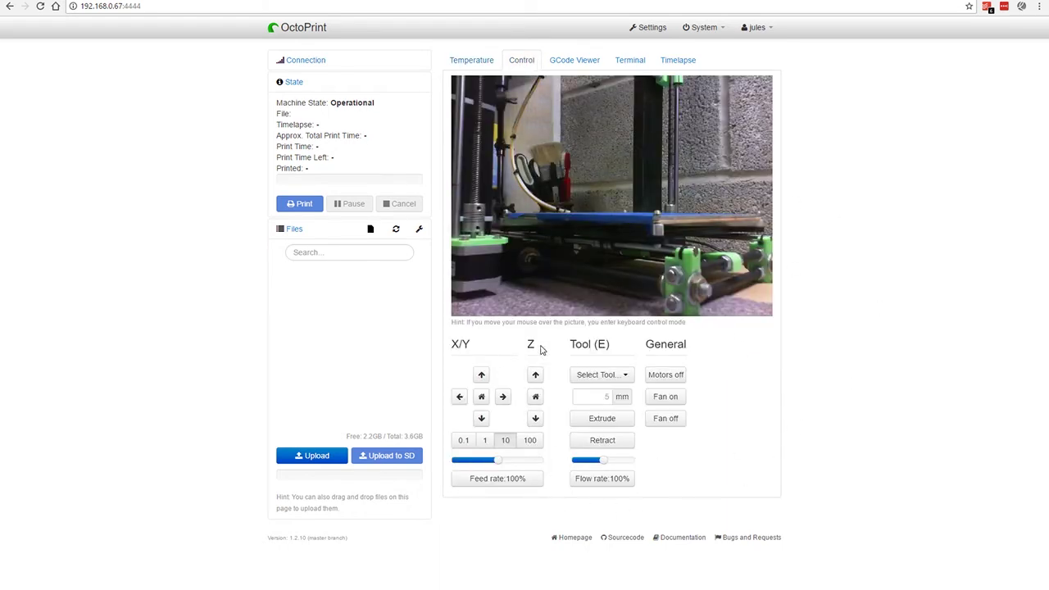
{"action": "mouse_move", "coordinate": [603, 167]}
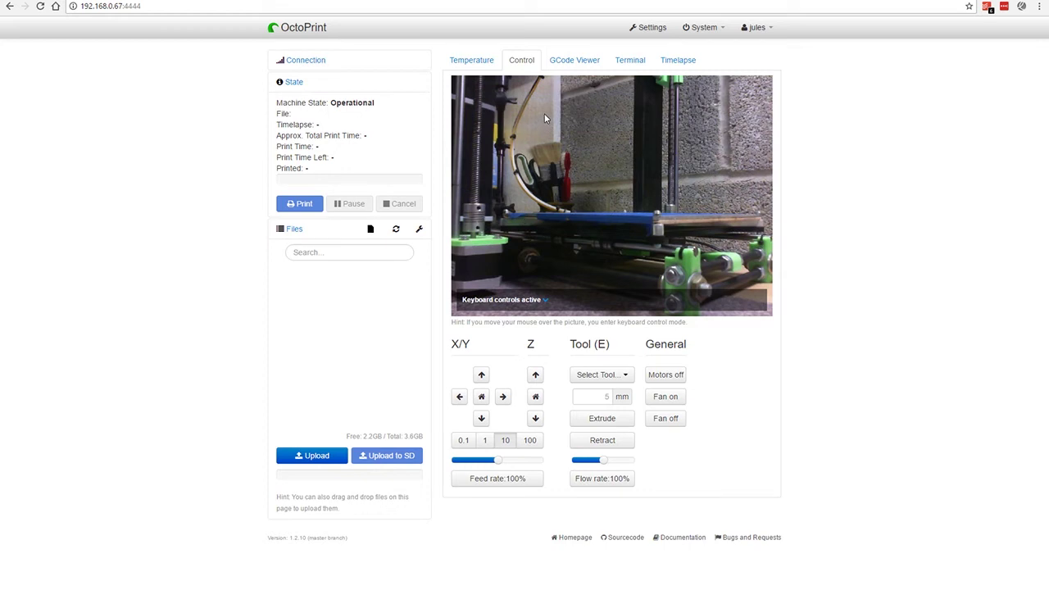
- Open the GCode Viewer and drop Print_Part_Flat_Back_v4.gcode onto Upload locally
{"action": "left_click", "coordinate": [566, 63]}
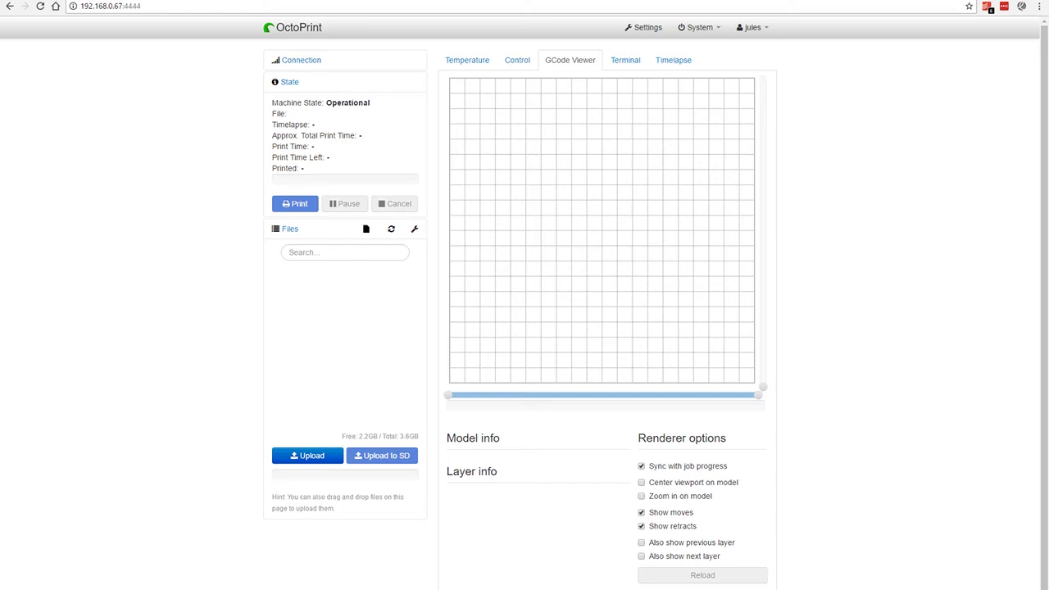
{"action": "left_click_drag", "start_coordinate": [0, 360], "coordinate": [345, 348]}
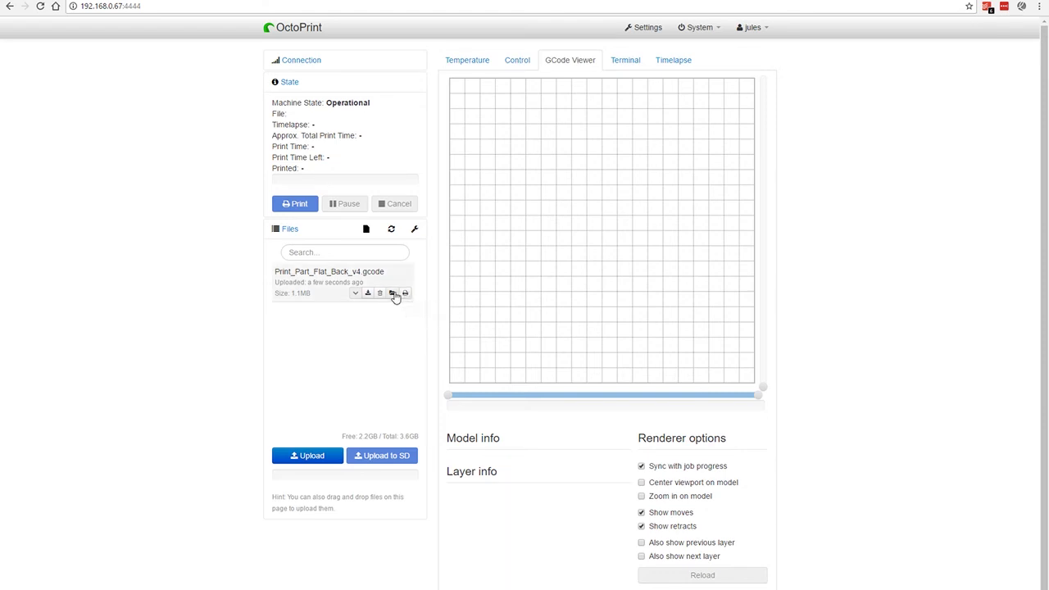
- Load Print_Part_Flat_Back_v4.gcode and enable Center viewport and Zoom in on model in the preview
{"action": "left_click", "coordinate": [392, 293]}
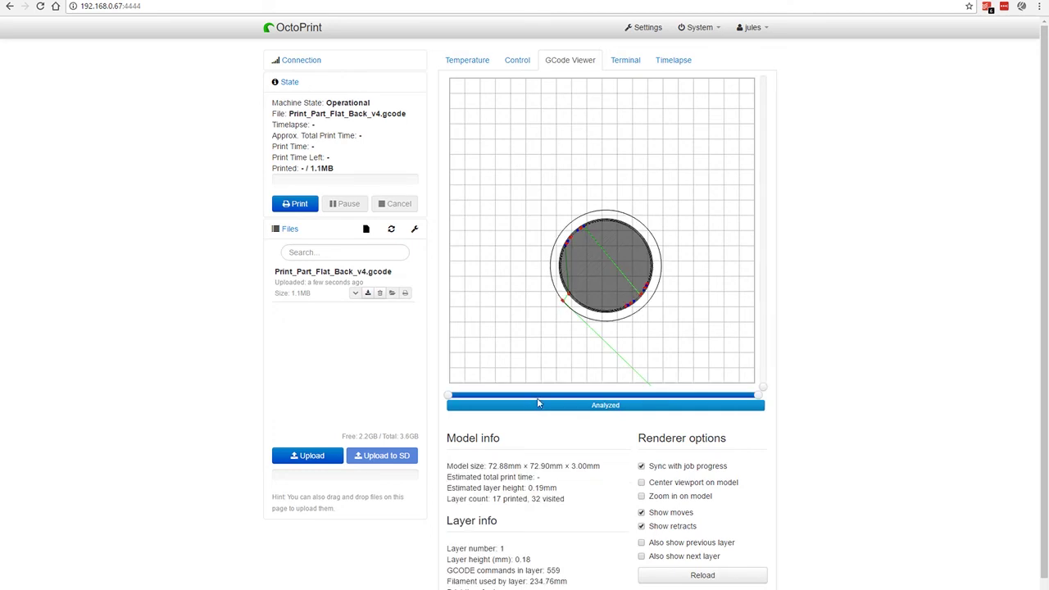
{"action": "left_click", "coordinate": [643, 484]}
{"action": "left_click", "coordinate": [643, 498]}
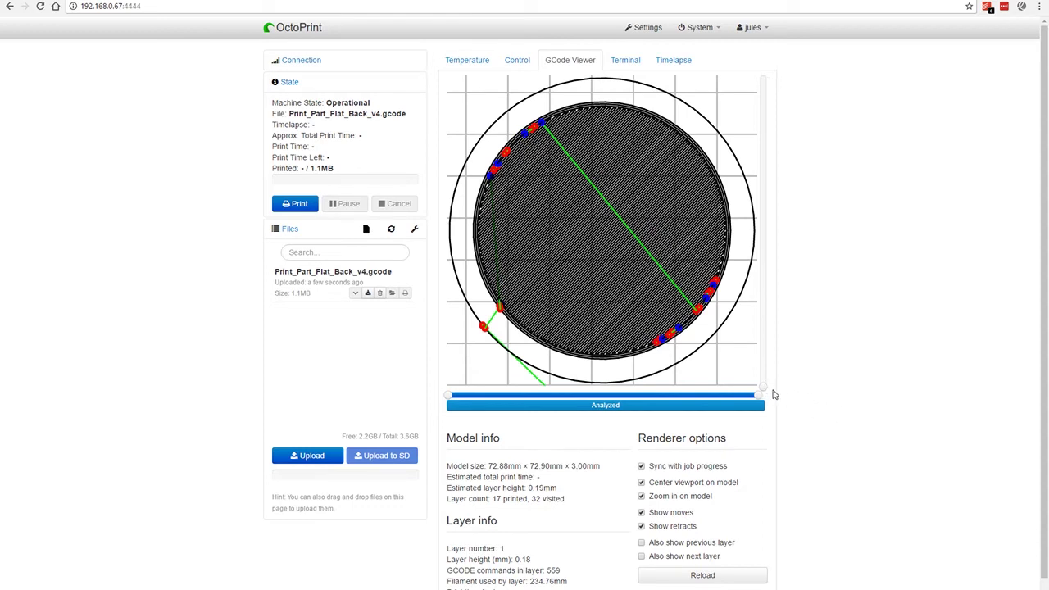
- Step the preview through layers 1, 2 and 12, replaying only part of each layer's moves
{"action": "mouse_move", "coordinate": [763, 386]}
{"action": "left_mouse_down"}
{"action": "mouse_move", "coordinate": [773, 345]}
{"action": "mouse_move", "coordinate": [773, 310]}
{"action": "mouse_move", "coordinate": [765, 382]}
{"action": "mouse_move", "coordinate": [766, 309]}
{"action": "mouse_move", "coordinate": [763, 387]}
{"action": "left_mouse_up"}
{"action": "mouse_move", "coordinate": [760, 400]}
{"action": "left_mouse_down"}
{"action": "mouse_move", "coordinate": [455, 396]}
{"action": "mouse_move", "coordinate": [761, 396]}
{"action": "left_mouse_up"}
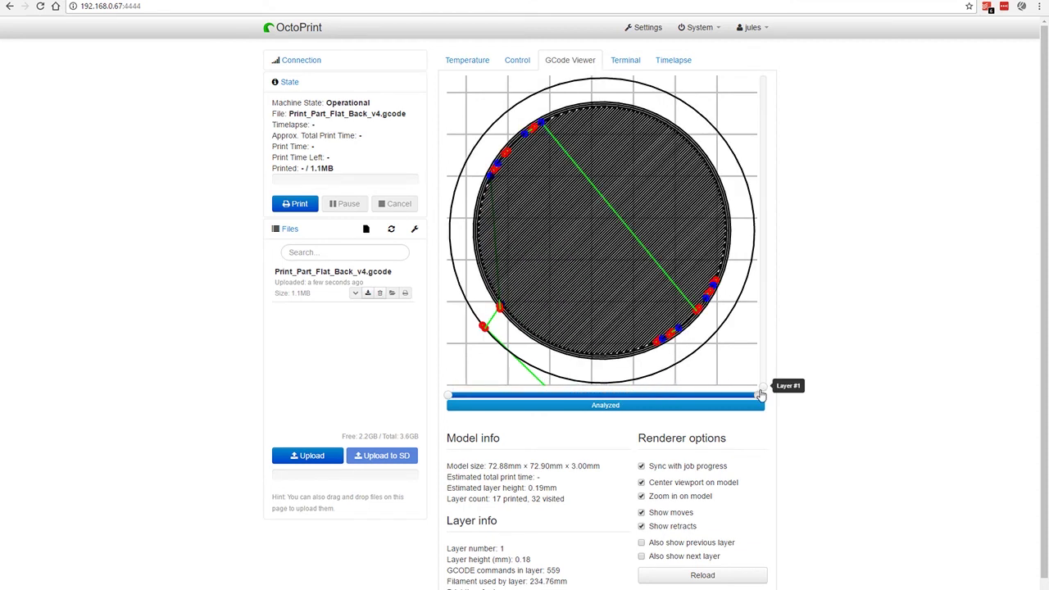
{"action": "left_click", "coordinate": [764, 182]}
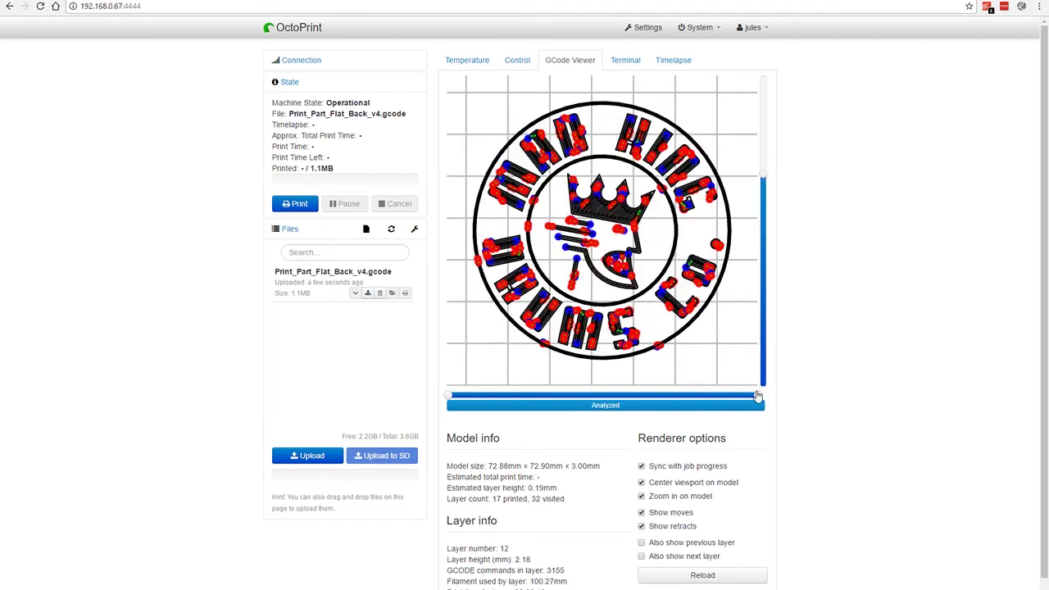
{"action": "mouse_move", "coordinate": [758, 397]}
{"action": "left_mouse_down"}
{"action": "mouse_move", "coordinate": [563, 398]}
{"action": "mouse_move", "coordinate": [758, 398]}
{"action": "left_mouse_up"}
{"action": "scroll", "coordinate": [529, 535], "scroll_direction": "down", "scroll_amount": 1}
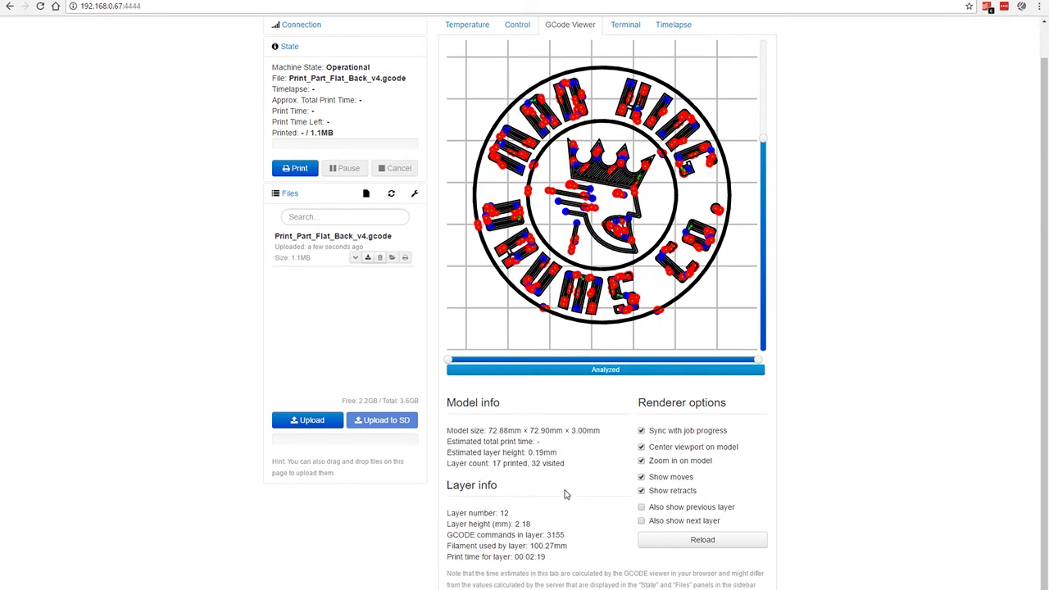
{"action": "scroll", "coordinate": [564, 494], "scroll_direction": "up", "scroll_amount": 1}
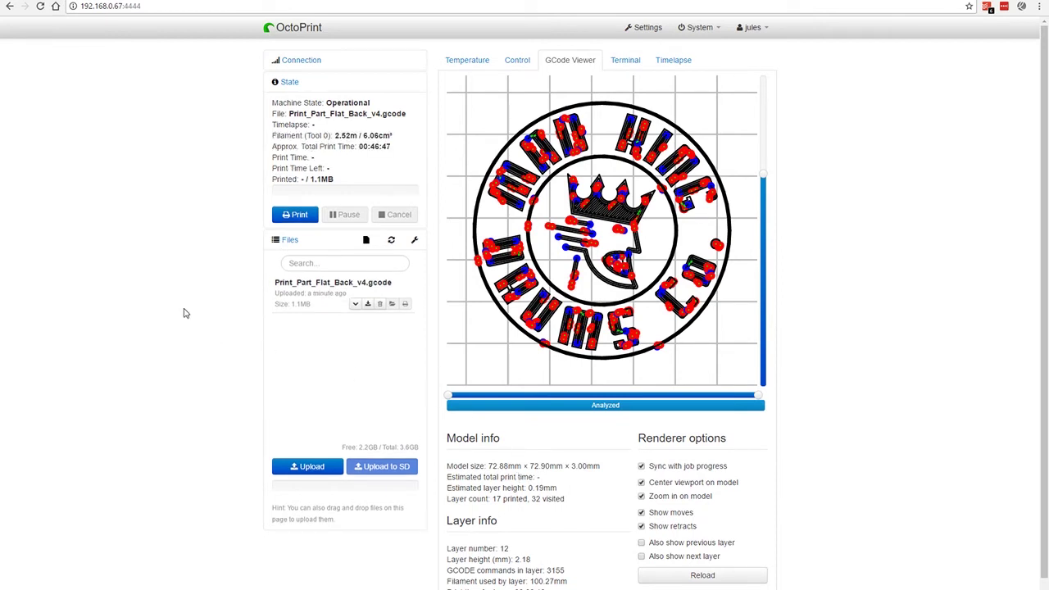
- Show the Terminal log, tick Suppress M105 requests/responses, and scroll to its newest lines
{"action": "left_click", "coordinate": [620, 59]}
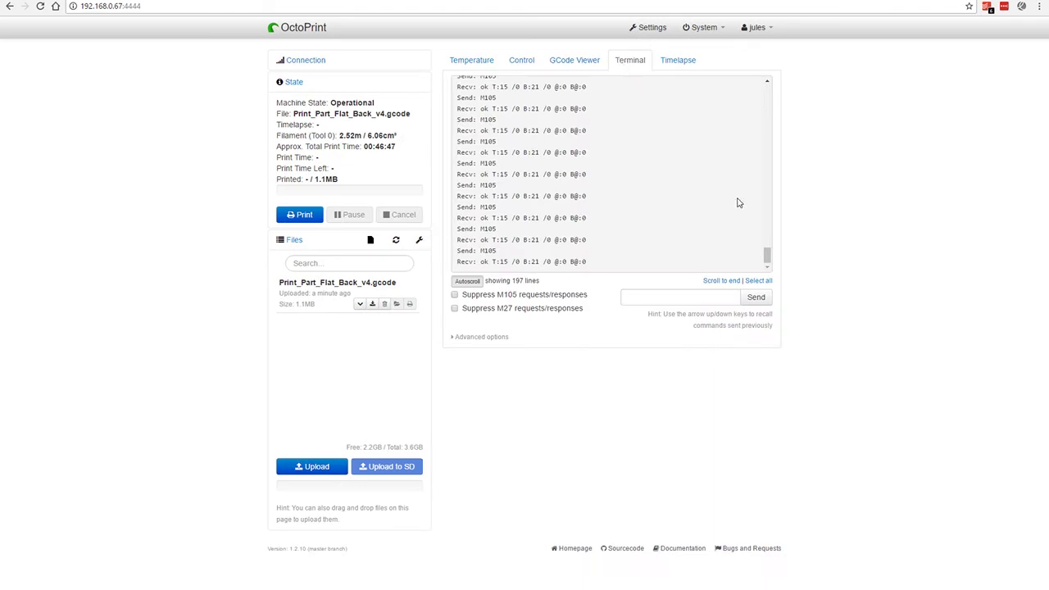
{"action": "left_click_drag", "start_coordinate": [767, 256], "coordinate": [739, 275]}
{"action": "left_click", "coordinate": [455, 296]}
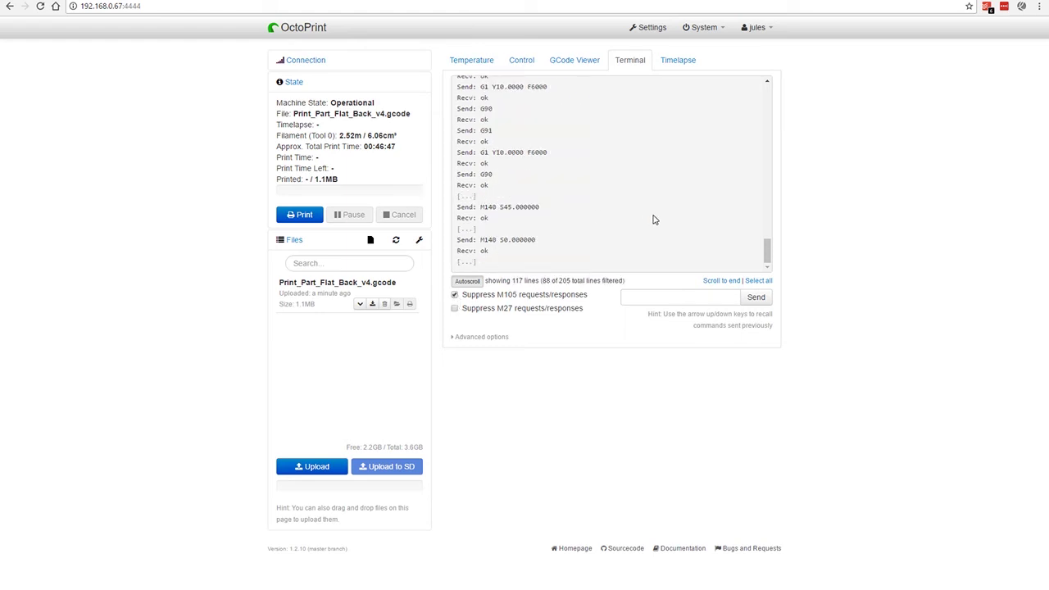
{"action": "mouse_move", "coordinate": [768, 248]}
{"action": "left_mouse_down"}
{"action": "mouse_move", "coordinate": [769, 238]}
{"action": "mouse_move", "coordinate": [769, 257]}
{"action": "left_mouse_up"}
{"action": "left_click", "coordinate": [668, 298]}
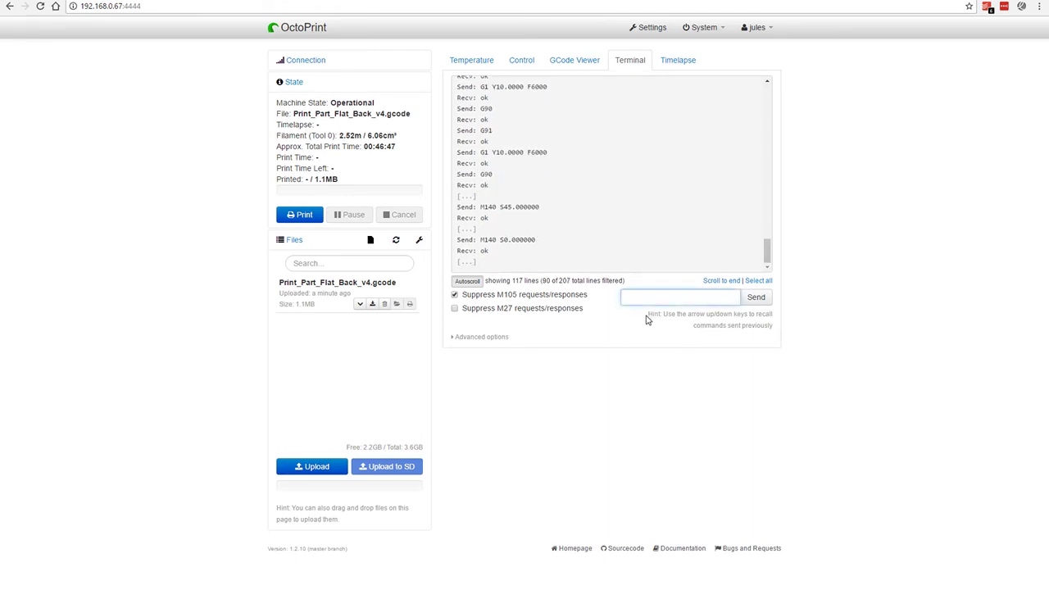
- Set the timelapse mode to Timed at 30 fps and save it as the default configuration
{"action": "left_click", "coordinate": [673, 67]}
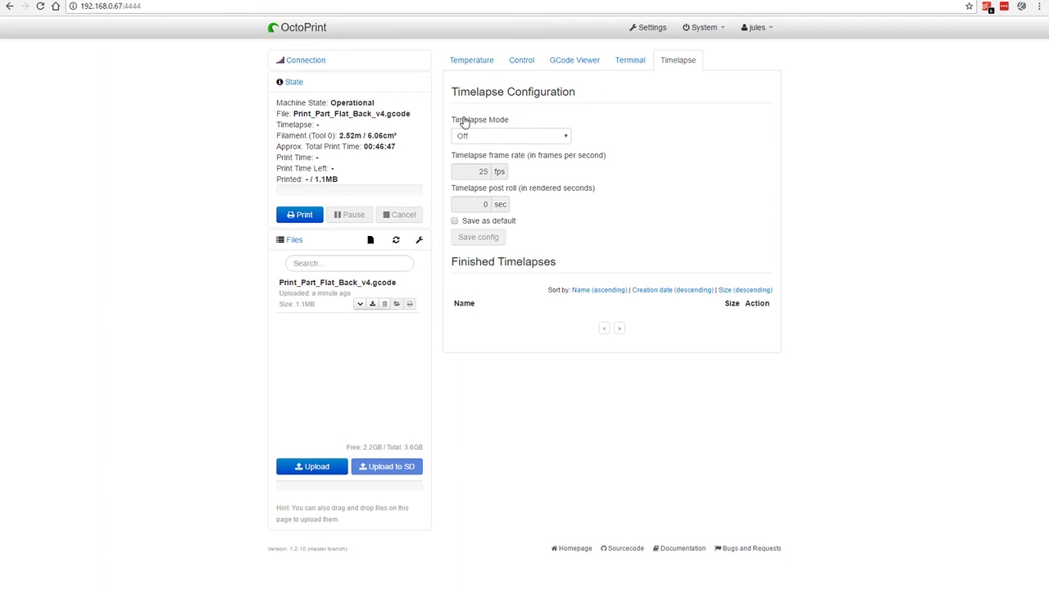
{"action": "left_click", "coordinate": [522, 136]}
{"action": "left_click", "coordinate": [465, 159]}
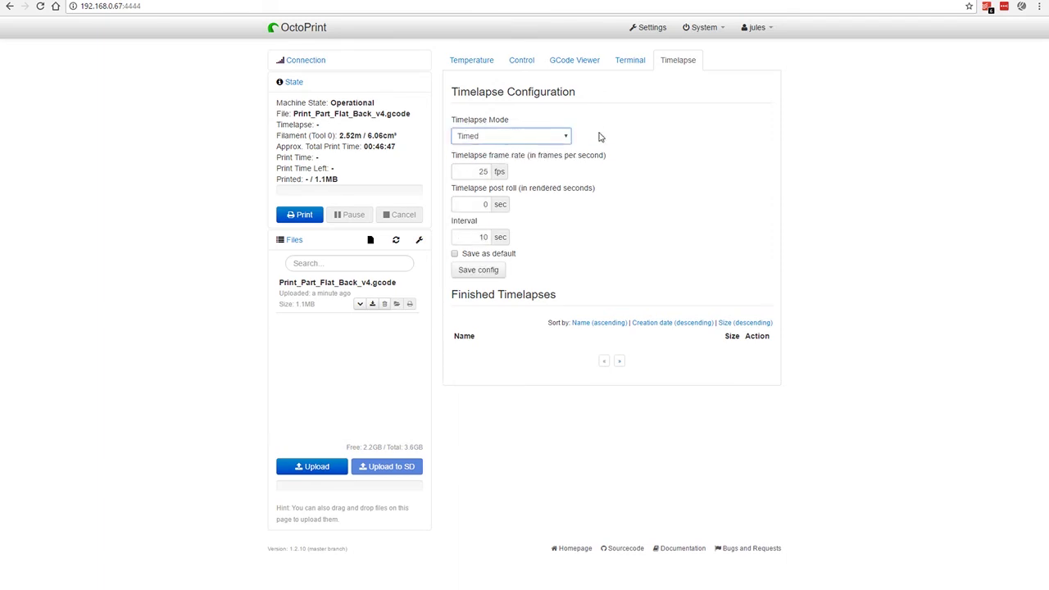
{"action": "left_click_drag", "start_coordinate": [466, 172], "coordinate": [650, 166]}
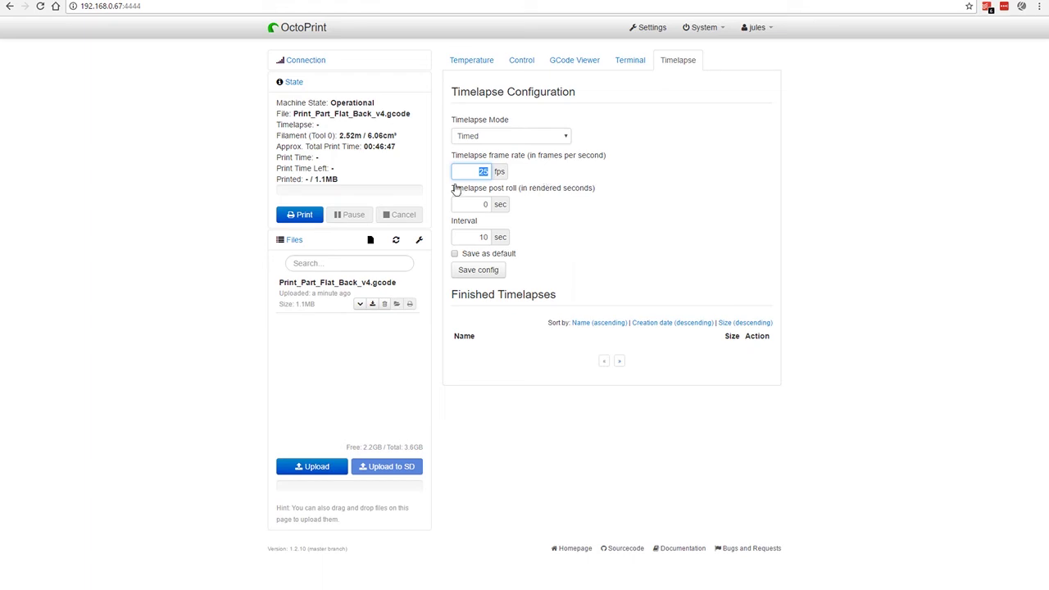
{"action": "type", "text": "30"}
{"action": "key", "text": "Tab"}
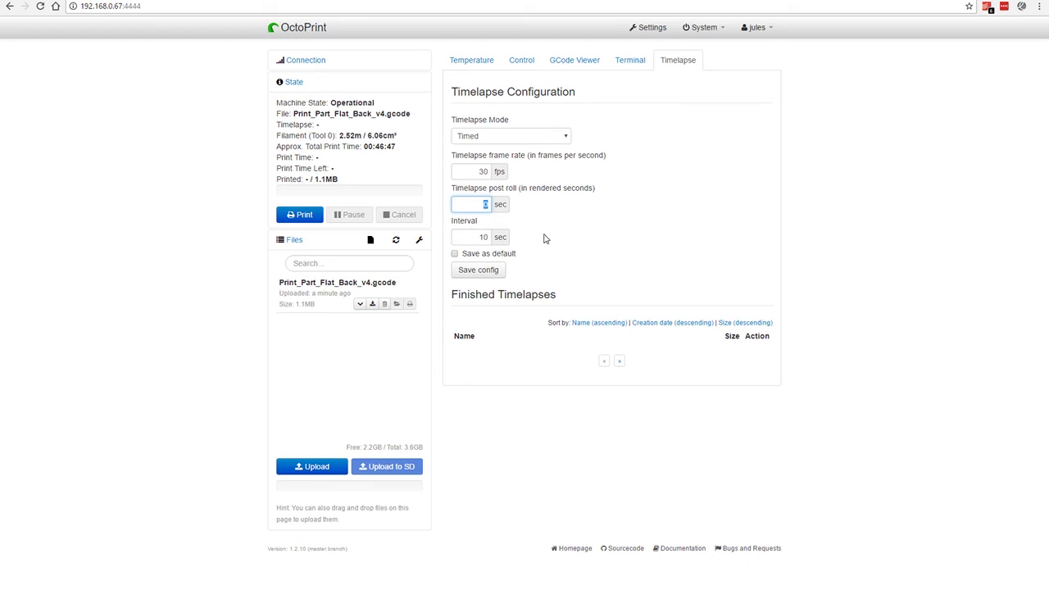
{"action": "left_click", "coordinate": [455, 255]}
{"action": "left_click", "coordinate": [474, 272]}
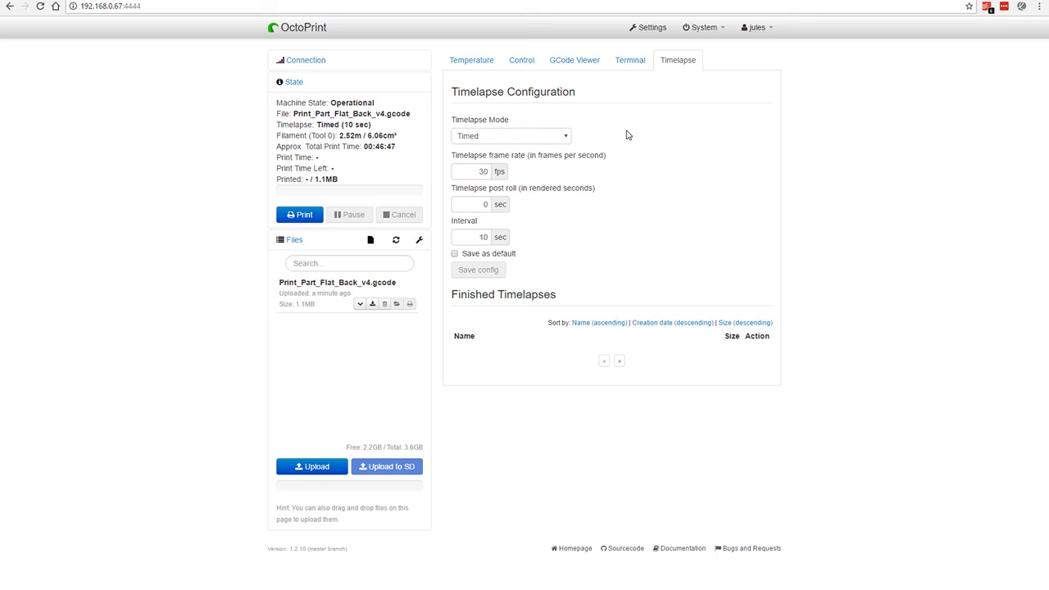
- Reopen the timelapse mode list twice, leaving the mode on Timed
{"action": "left_click", "coordinate": [564, 137]}
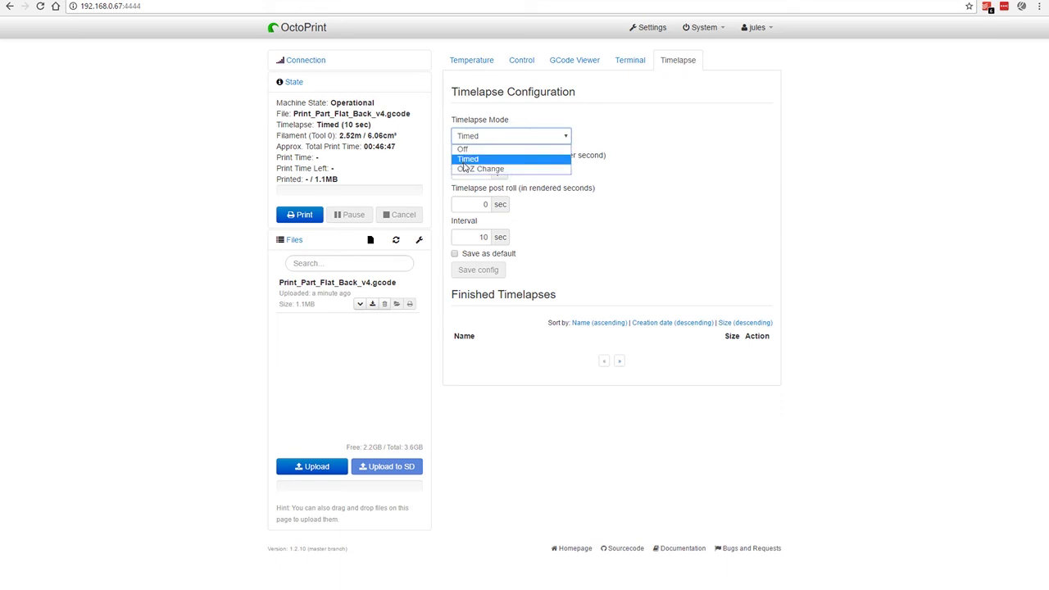
{"action": "left_click", "coordinate": [566, 137]}
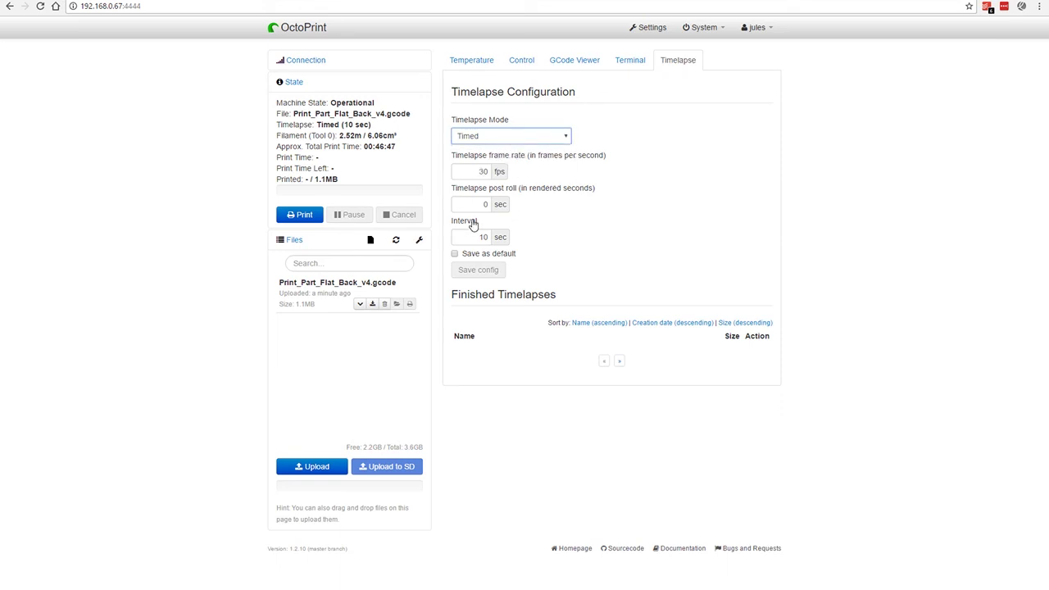
{"action": "left_click", "coordinate": [564, 137]}
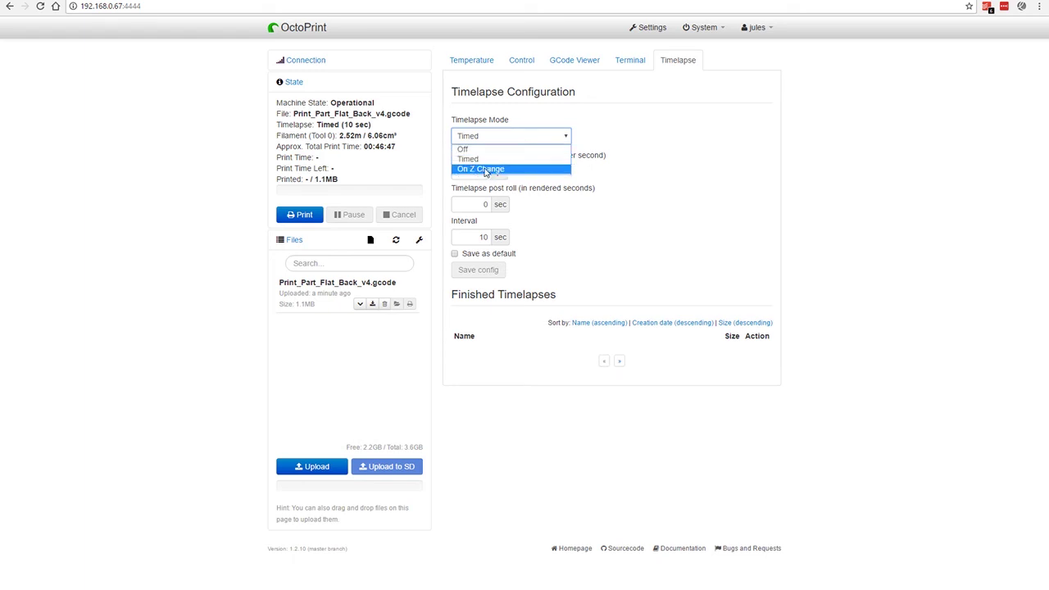
{"action": "left_click", "coordinate": [565, 136]}
- Return to the Temperature tab, then open and cancel the OctoPrint Settings dialog
{"action": "left_click", "coordinate": [476, 66]}
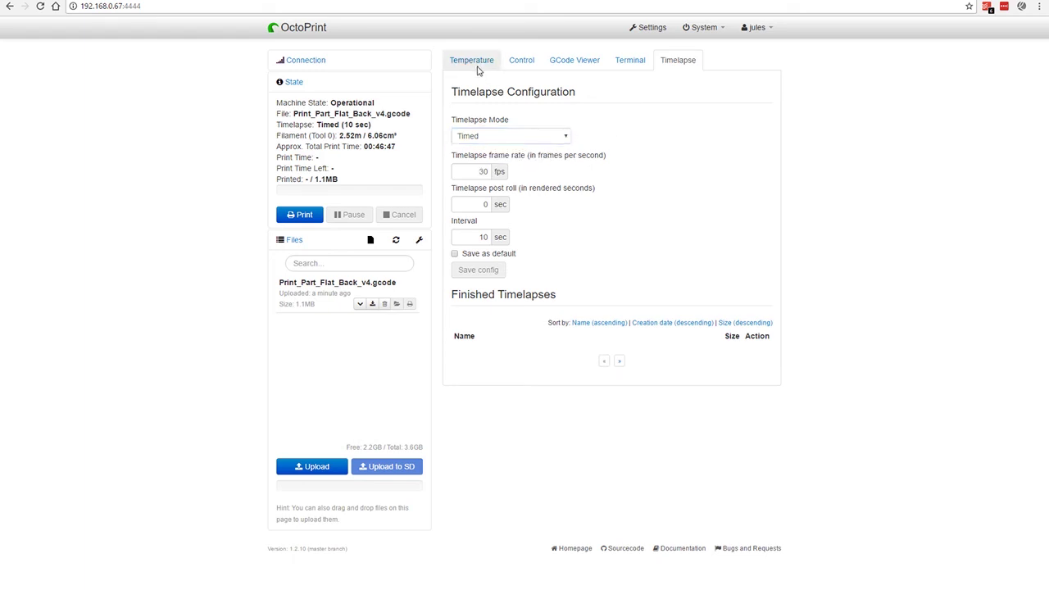
{"action": "left_click", "coordinate": [649, 28]}
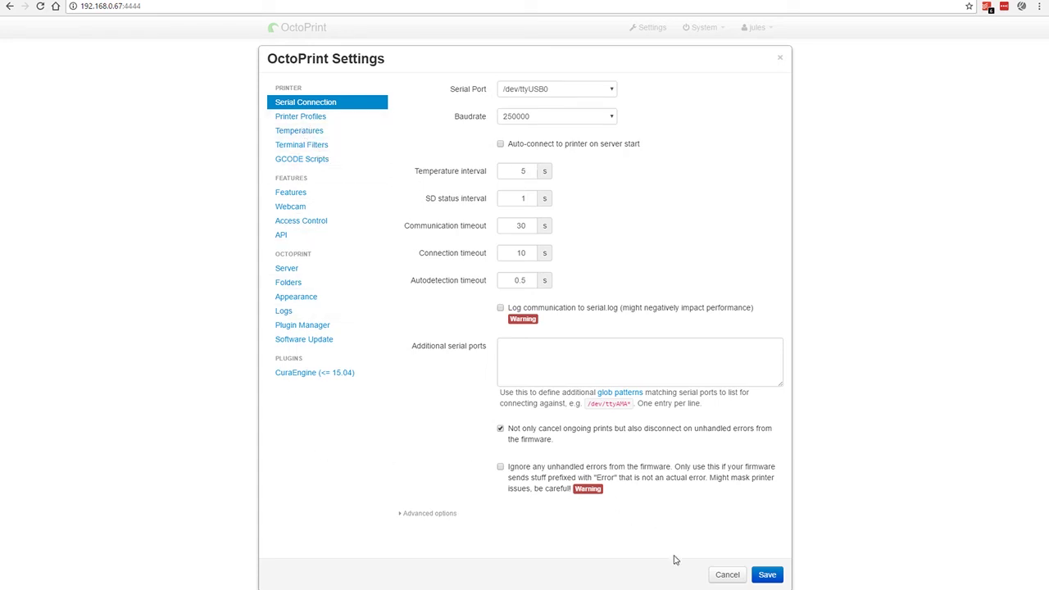
{"action": "left_click", "coordinate": [728, 574]}
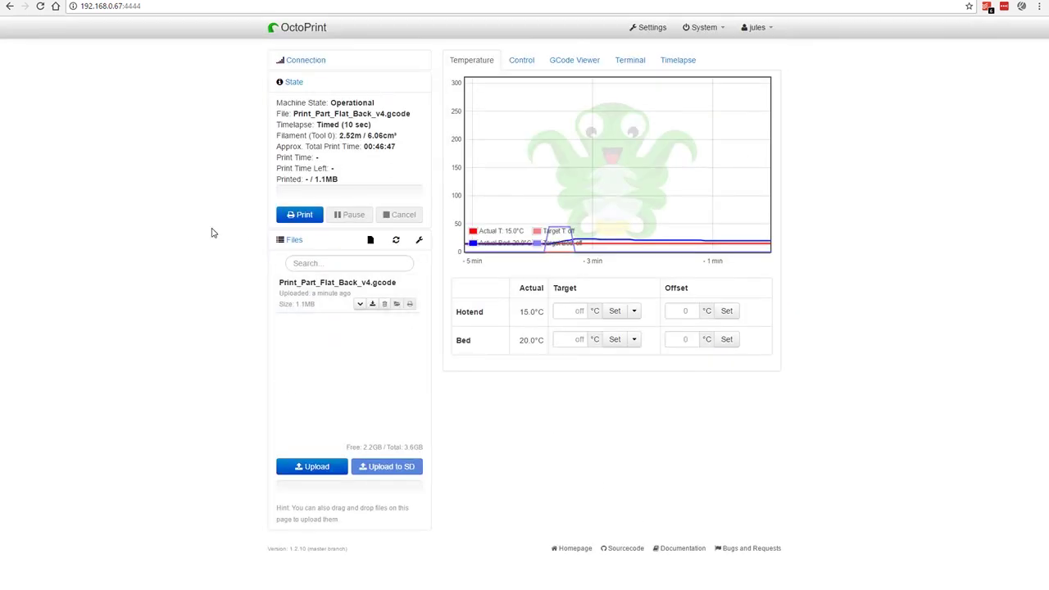